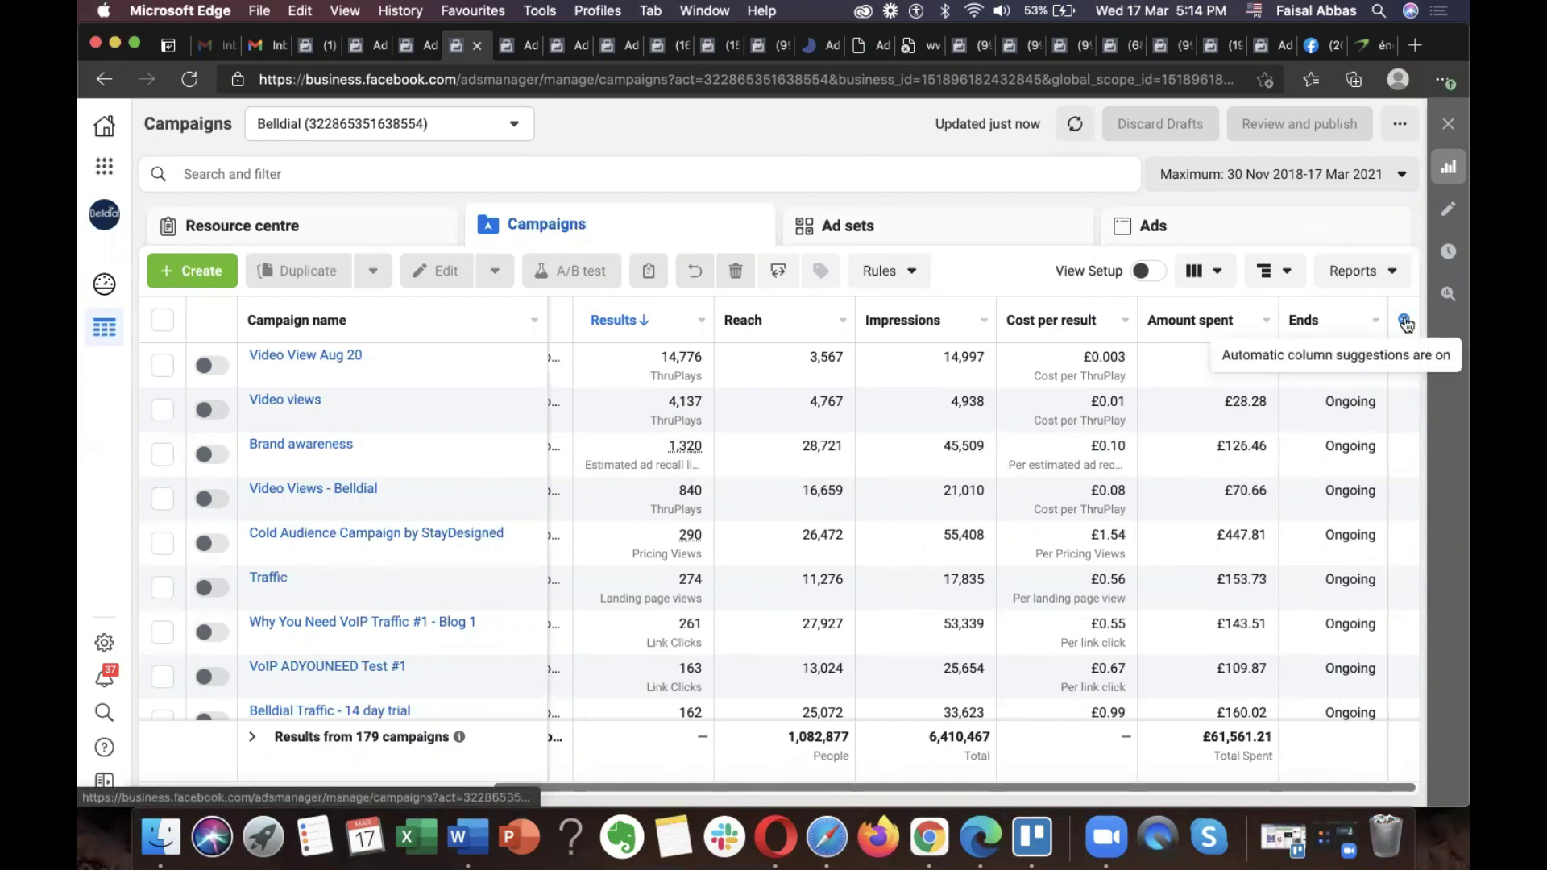
# - Open the column customisation settings for the campaigns table
pyautogui.click(1405, 321)
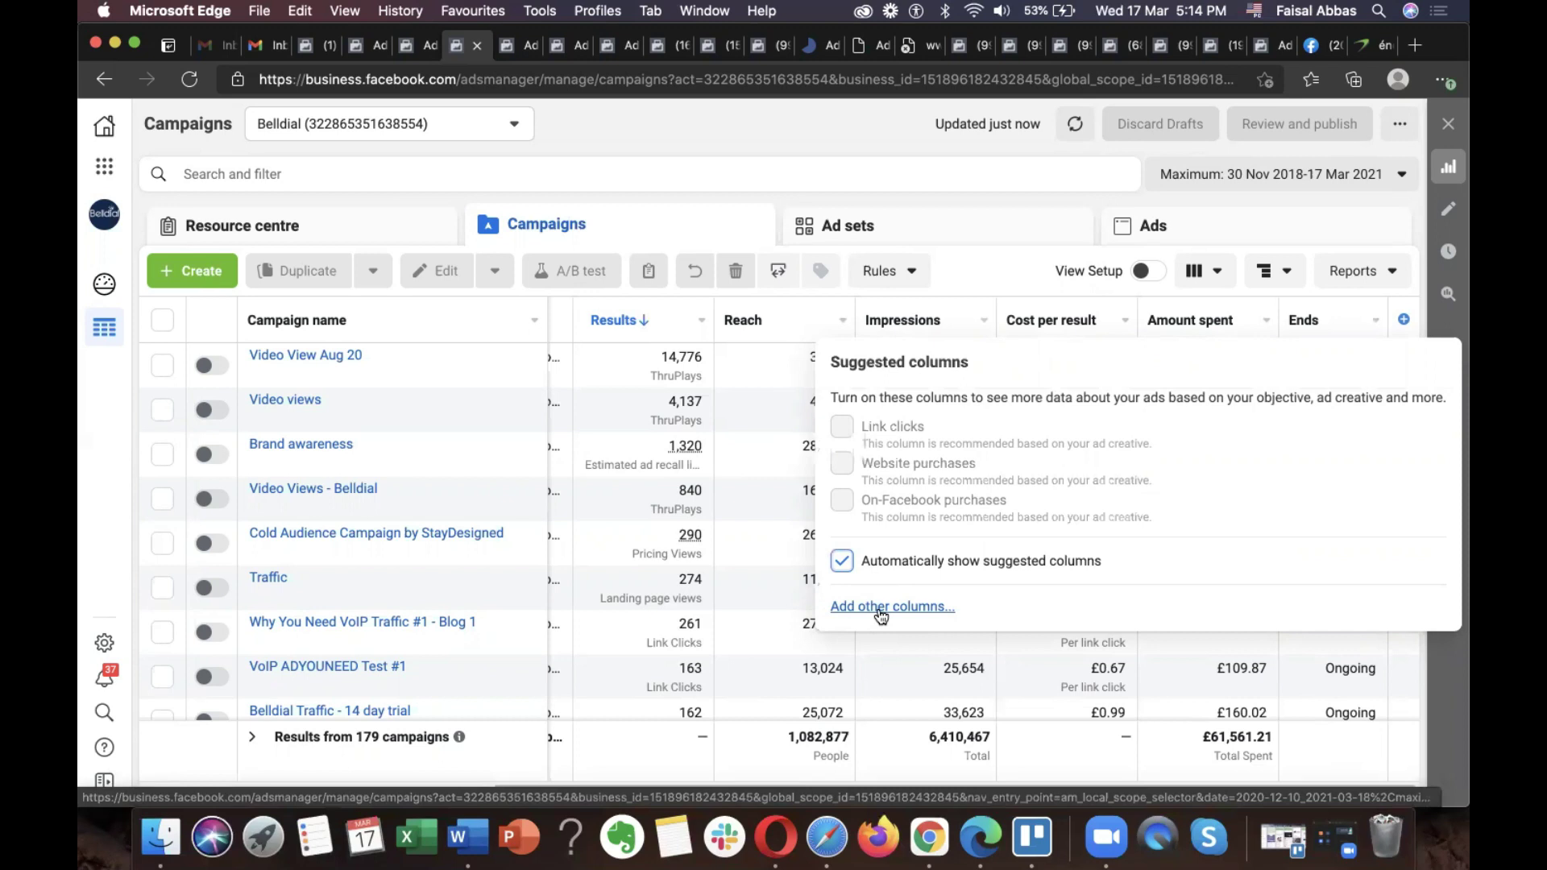
pyautogui.click(1069, 192)
pyautogui.click(1203, 274)
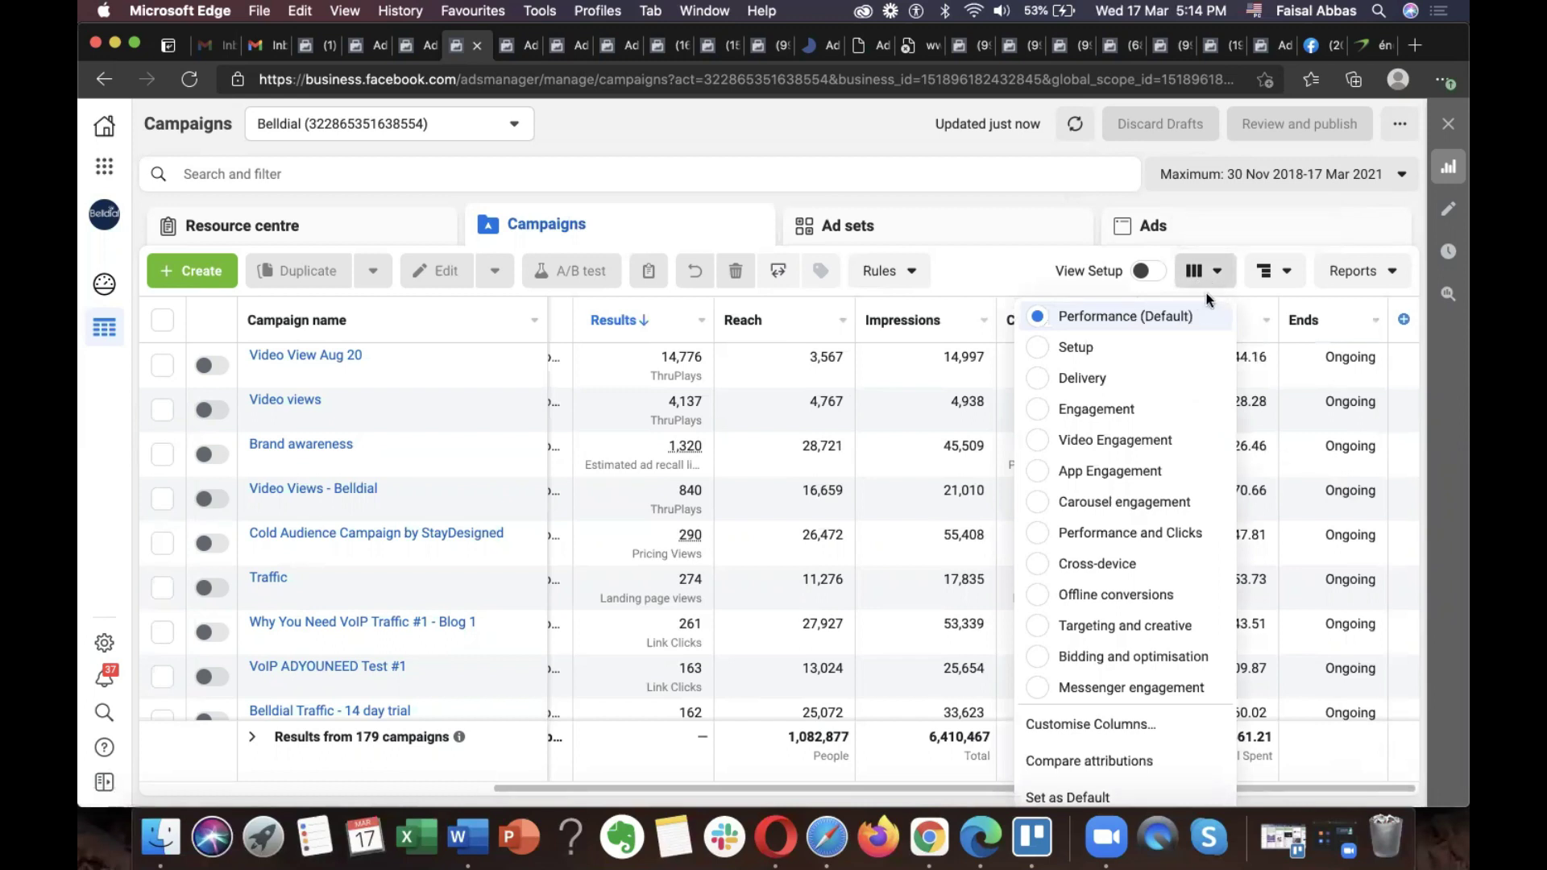
pyautogui.click(1084, 728)
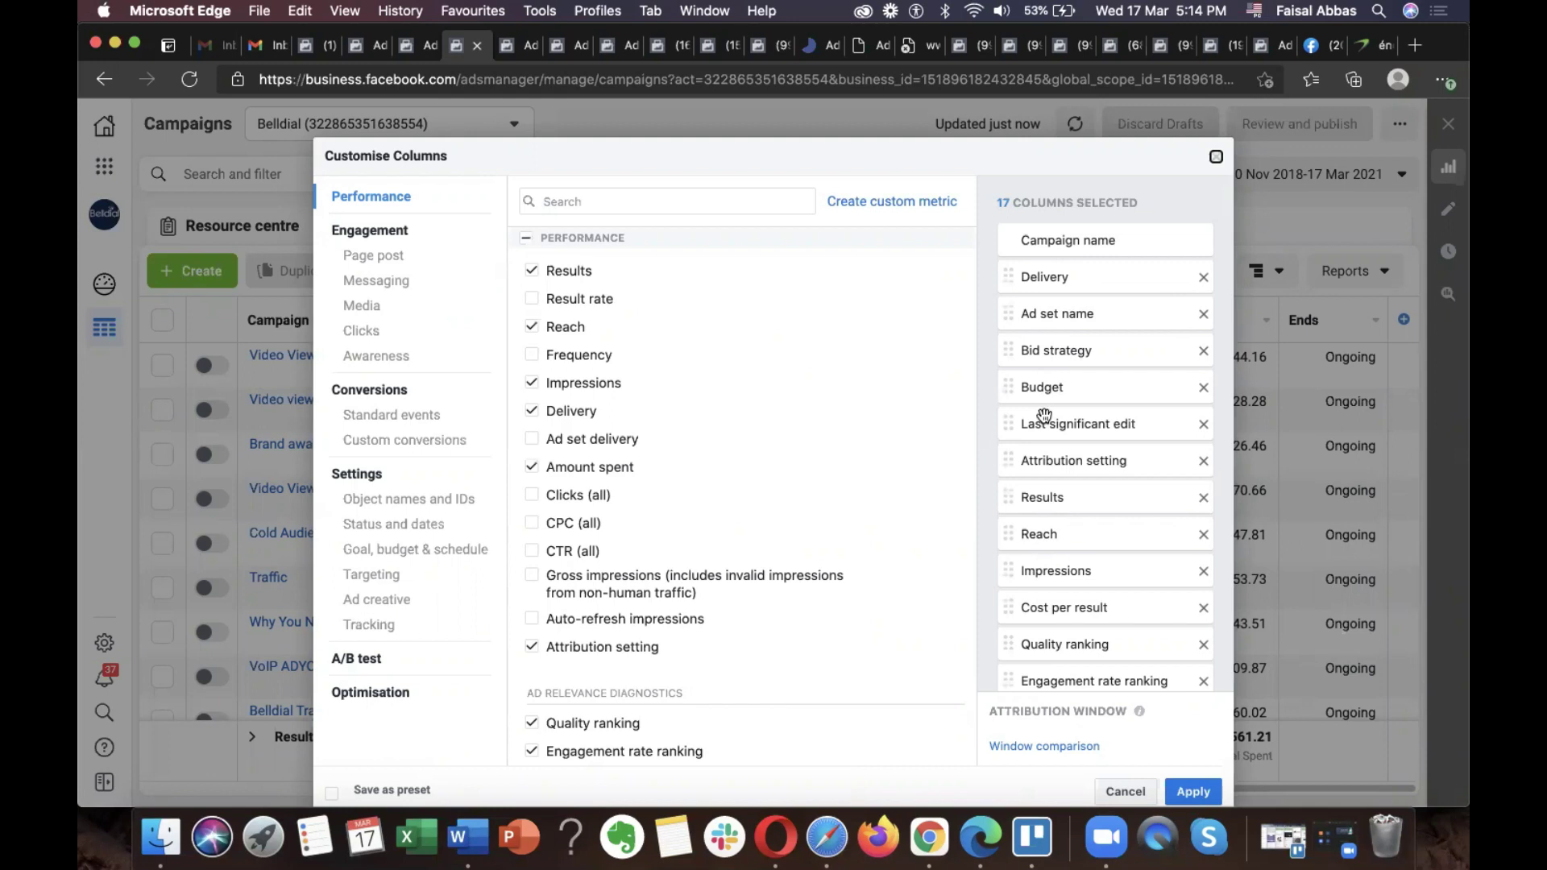
# - Remove Ad set name, Bid strategy, Last significant edit and Attribution setting from the selected columns
pyautogui.click(1203, 315)
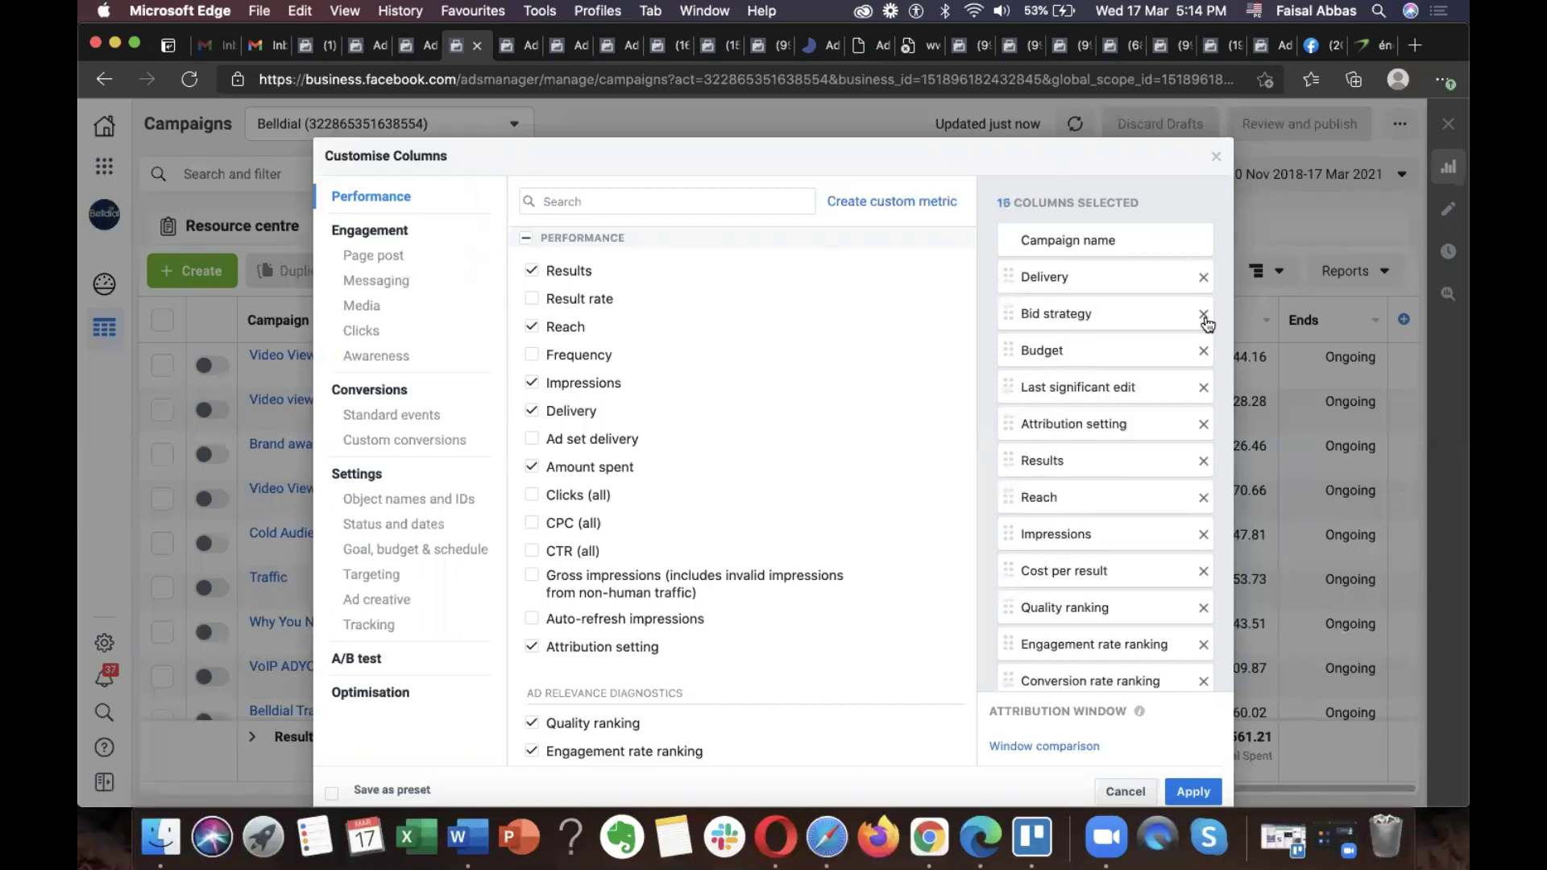
pyautogui.click(1203, 314)
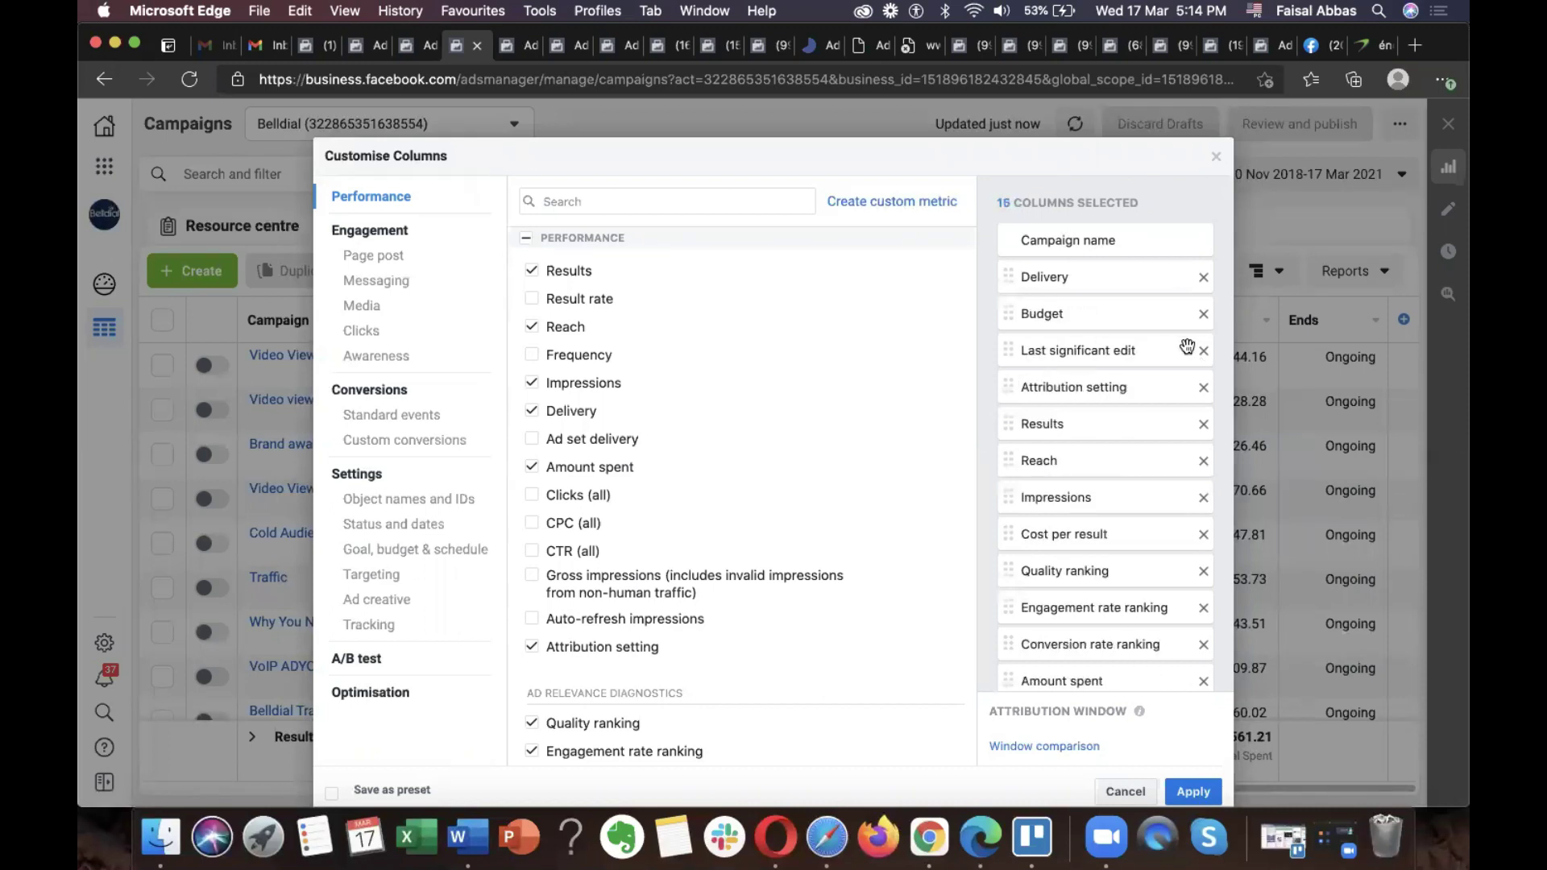
pyautogui.click(1203, 352)
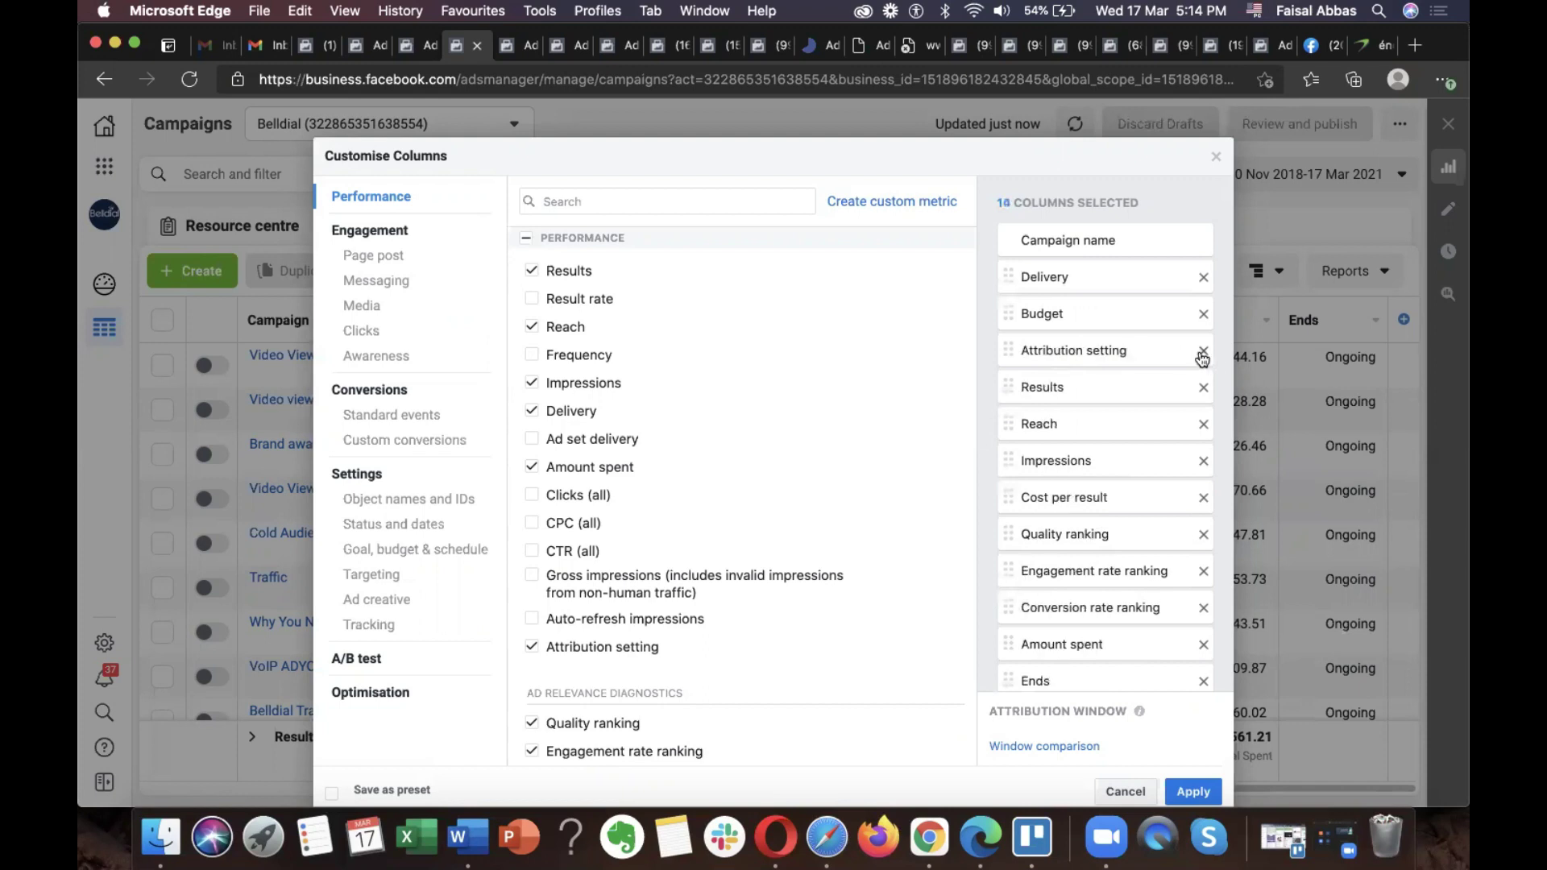
pyautogui.click(1203, 352)
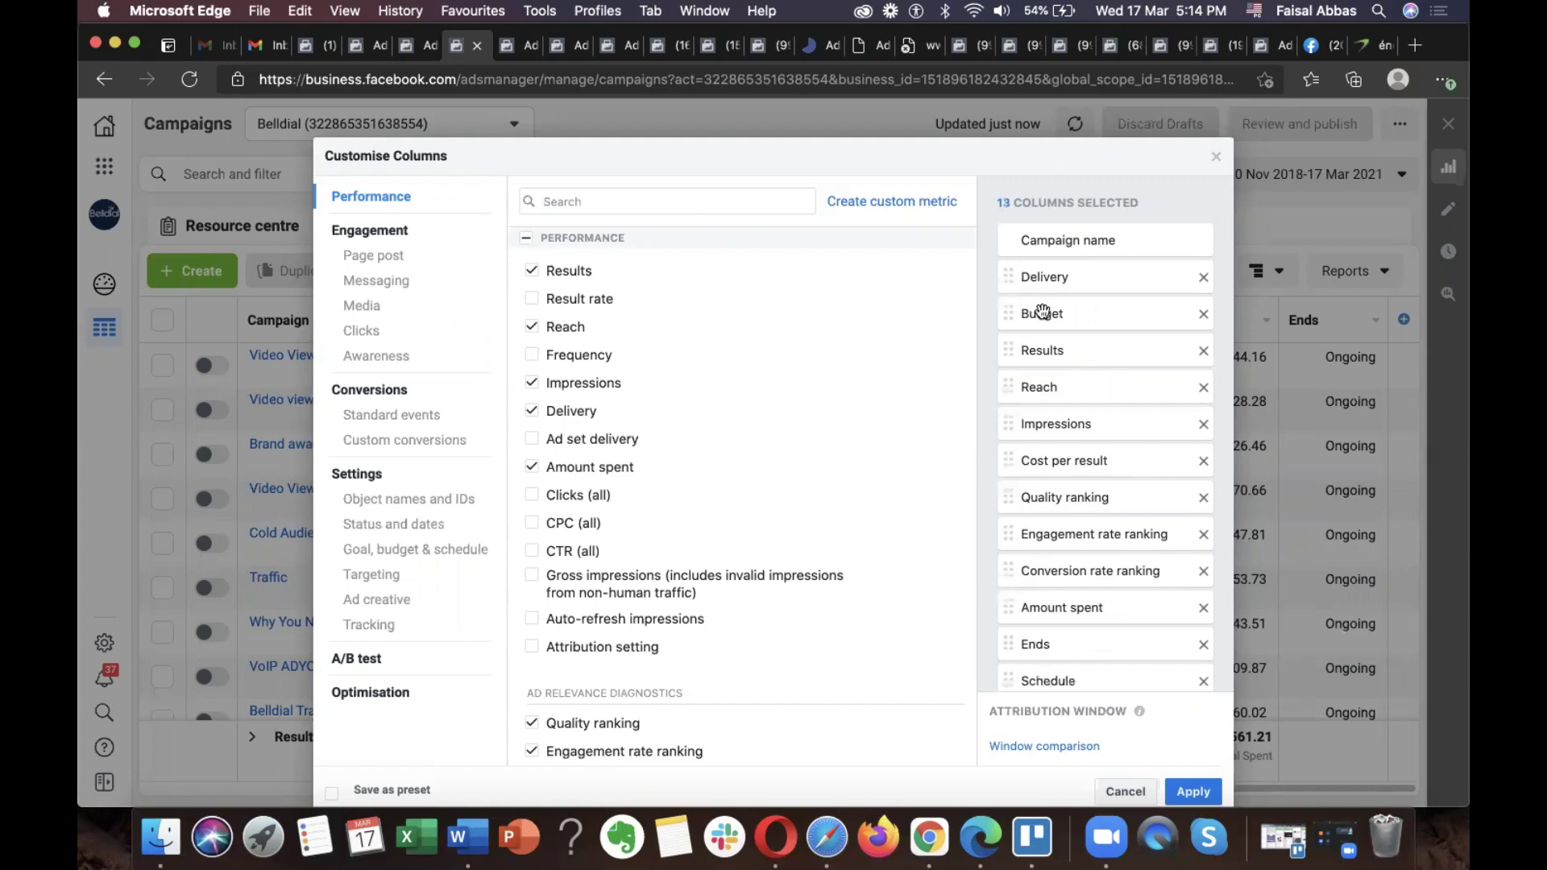
# - Reorder the selected columns so Results follows Impressions and Amount spent follows Cost per result
pyautogui.moveTo(1024, 348); pyautogui.dragTo(1025, 427)
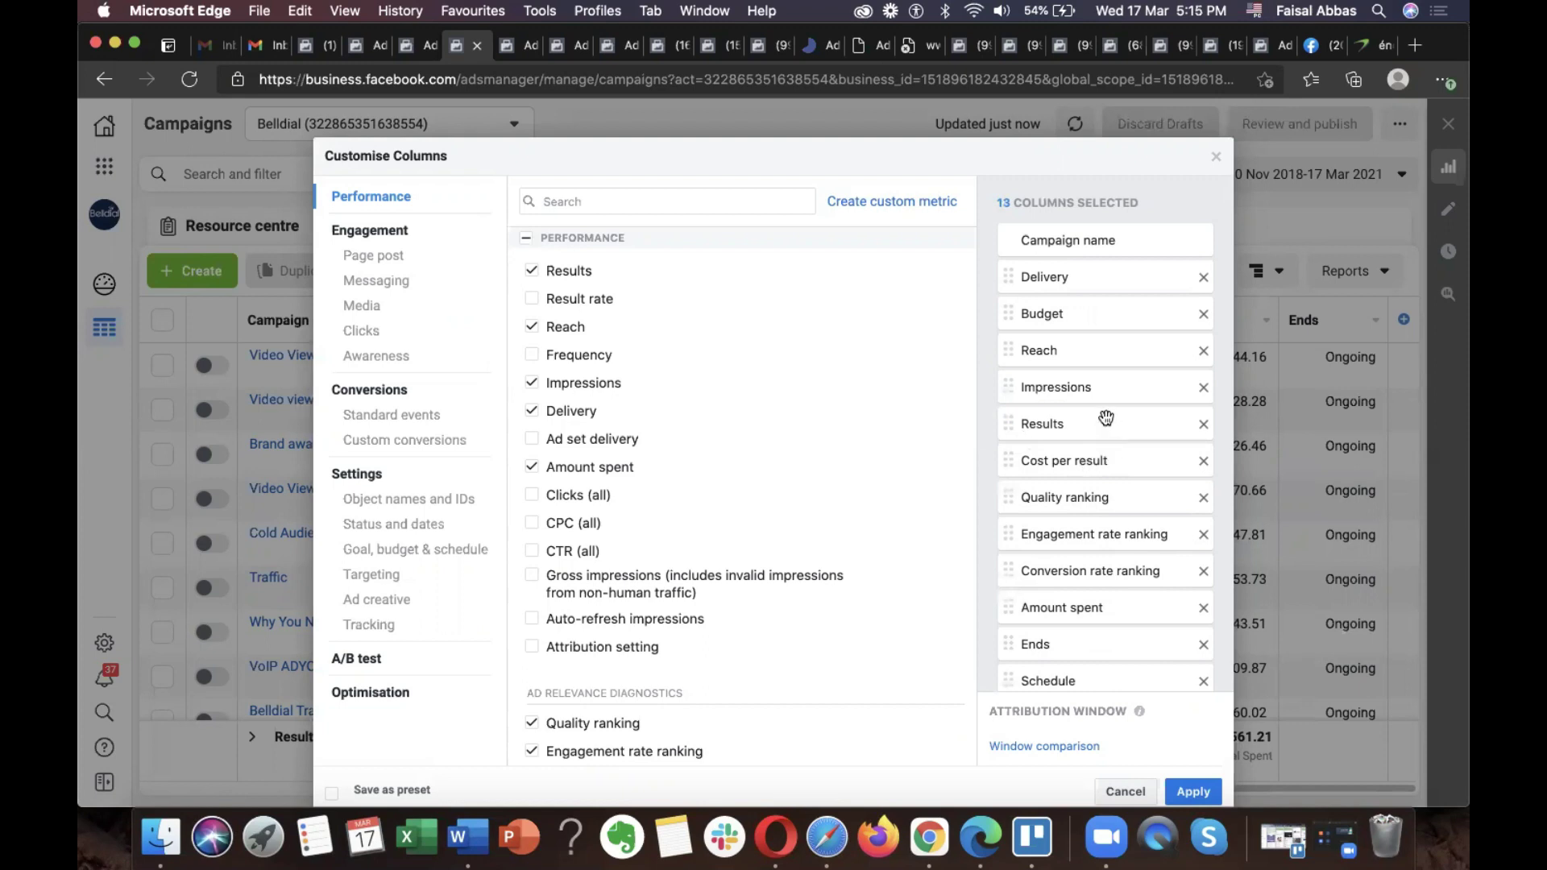
pyautogui.scroll(-1, 1110, 371)
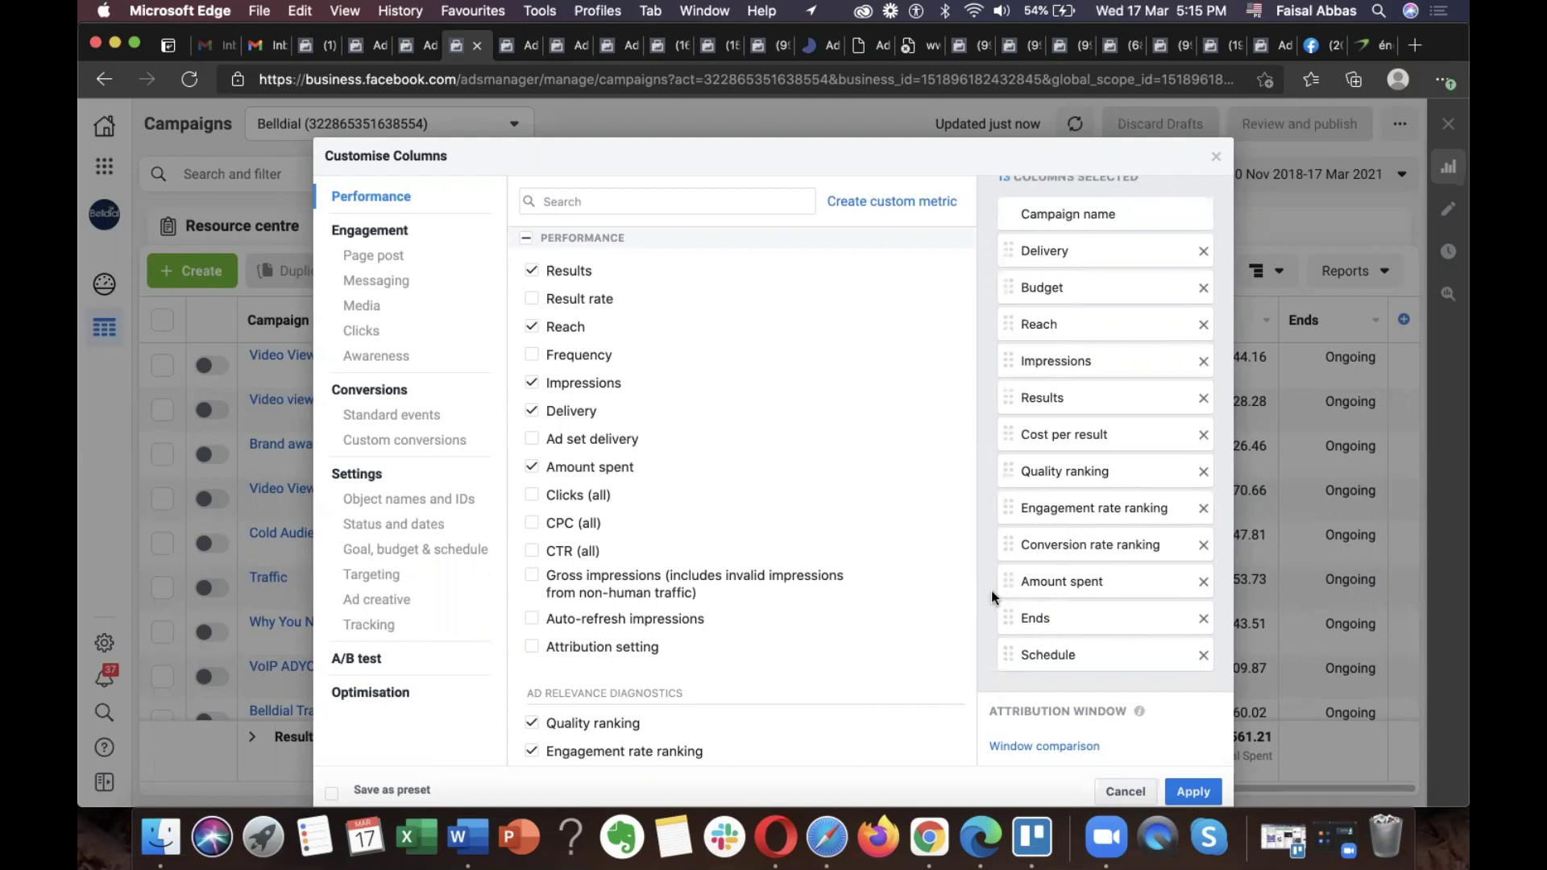
pyautogui.moveTo(1007, 581); pyautogui.dragTo(1003, 459)
# - Remove the Ends and Schedule columns from the end of the selected columns
pyautogui.scroll(-2, 1070, 511)
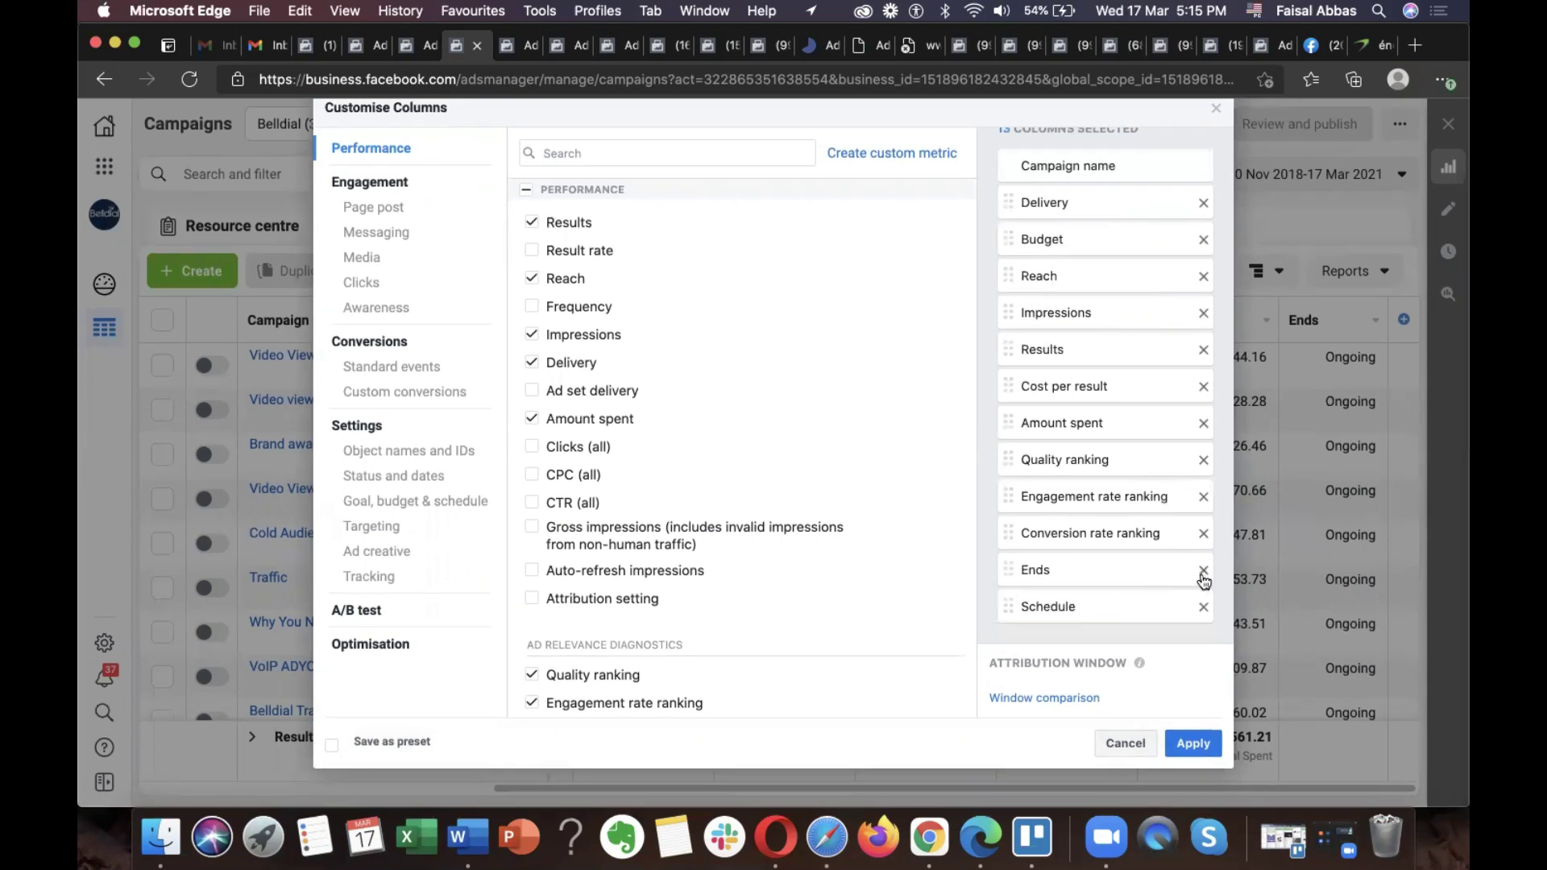
pyautogui.click(1203, 577)
pyautogui.click(1204, 598)
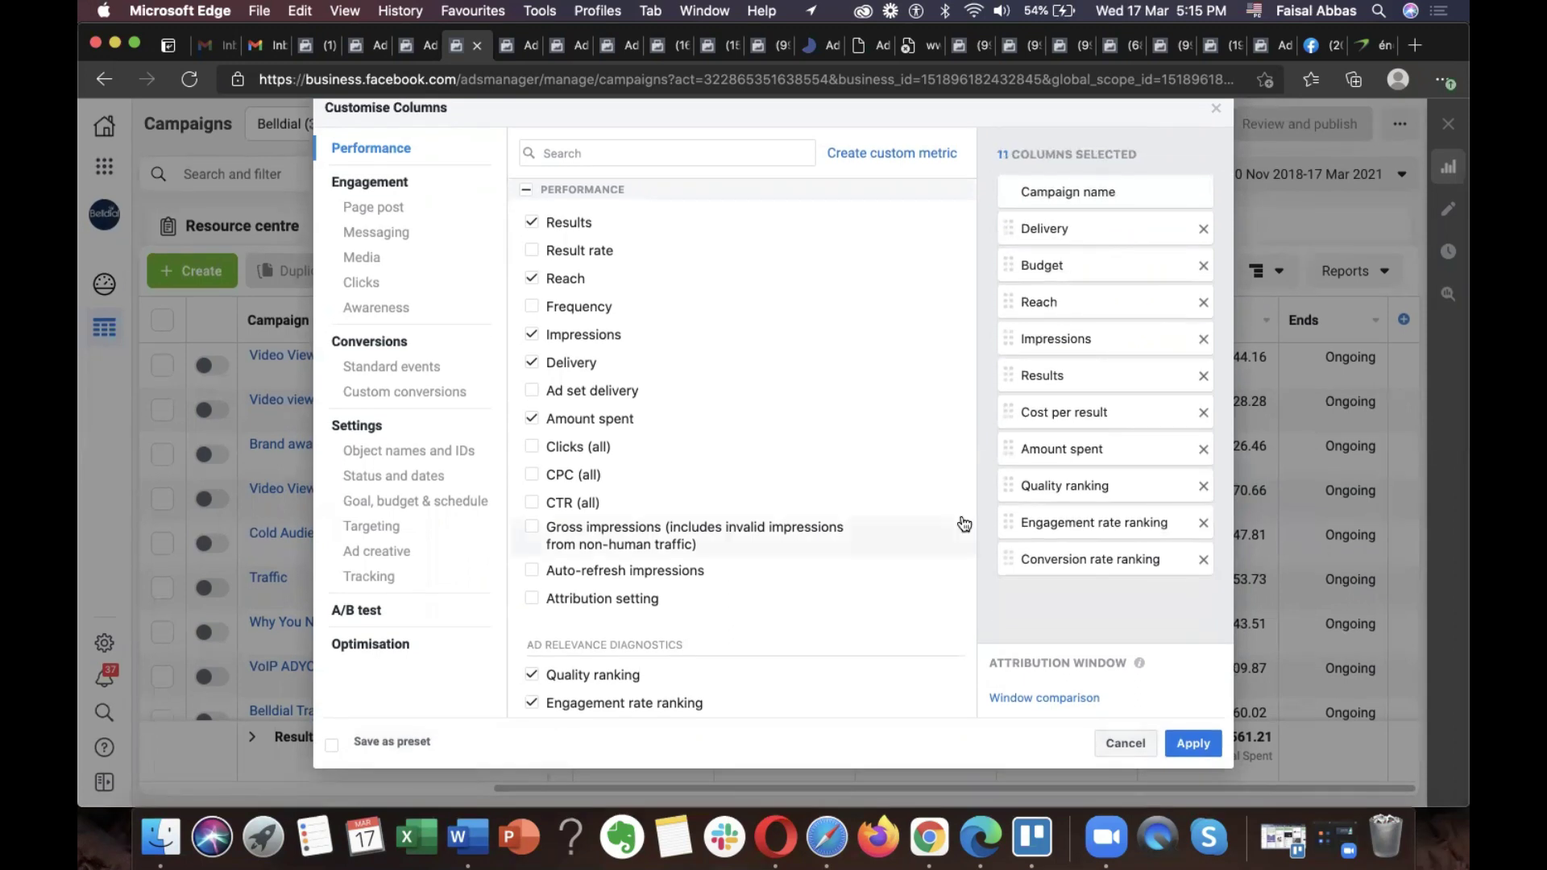
# - Add the performance metrics Clicks (all), CPC (all) and CTR (all) to the selected columns
pyautogui.moveTo(964, 525)
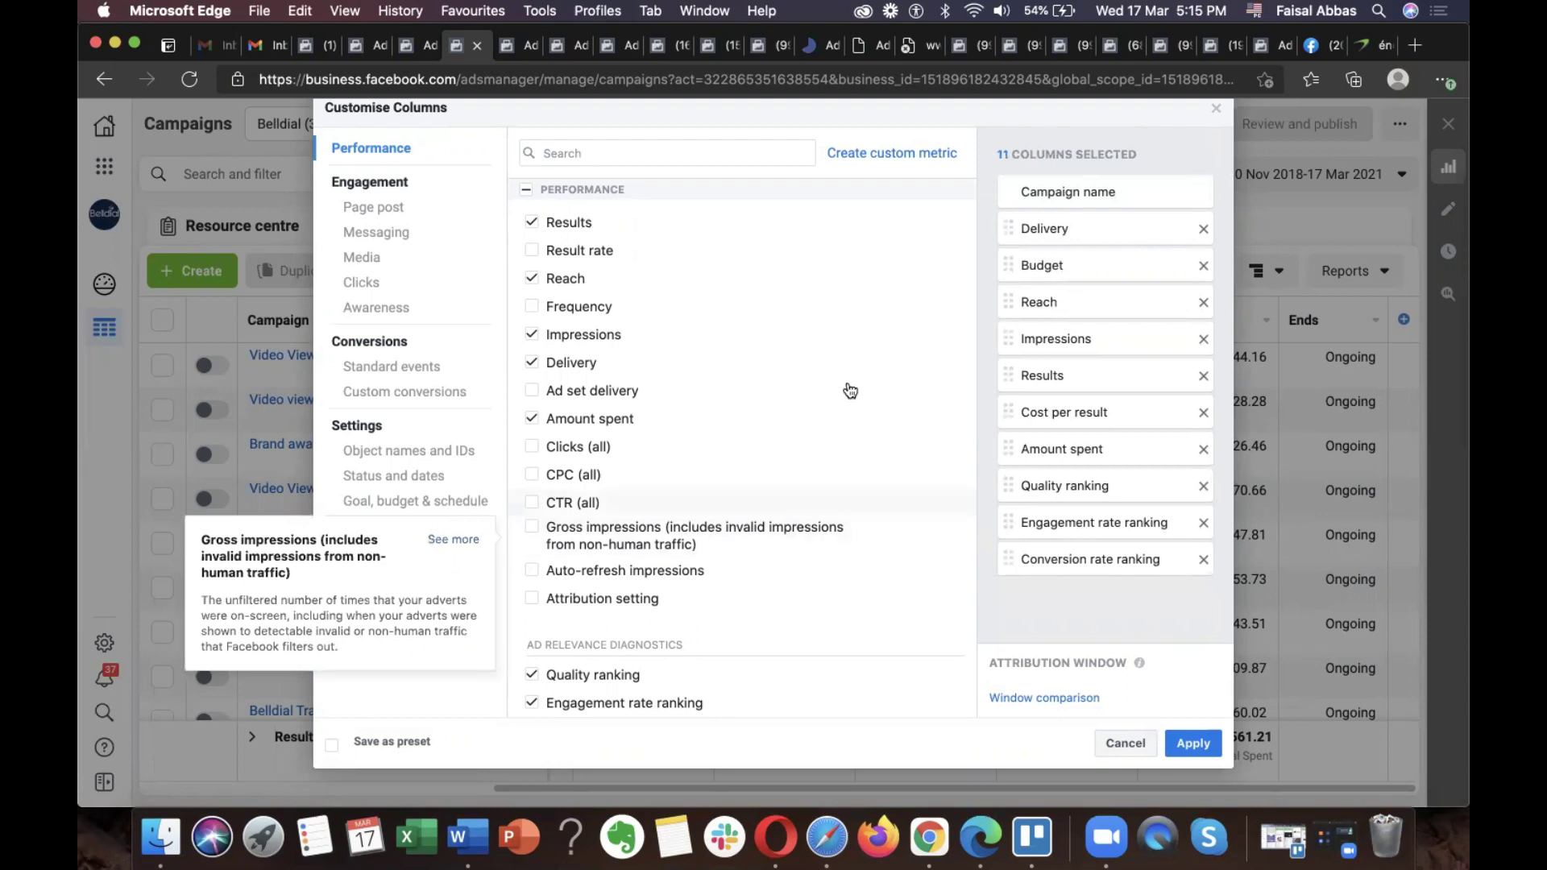
pyautogui.moveTo(732, 377)
pyautogui.scroll(-1, 729, 387)
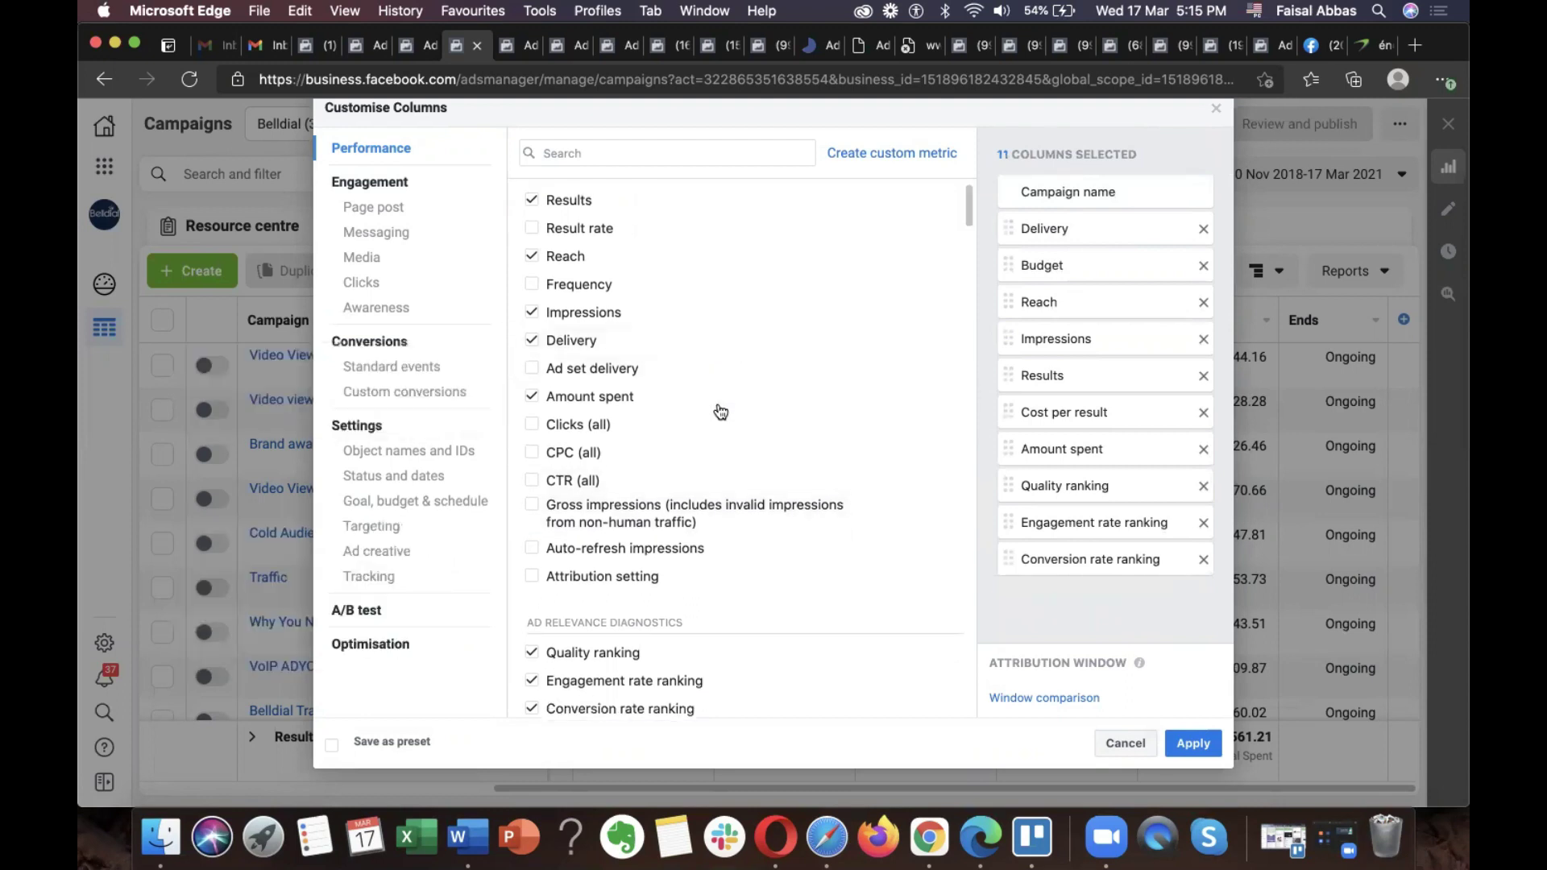
pyautogui.click(533, 428)
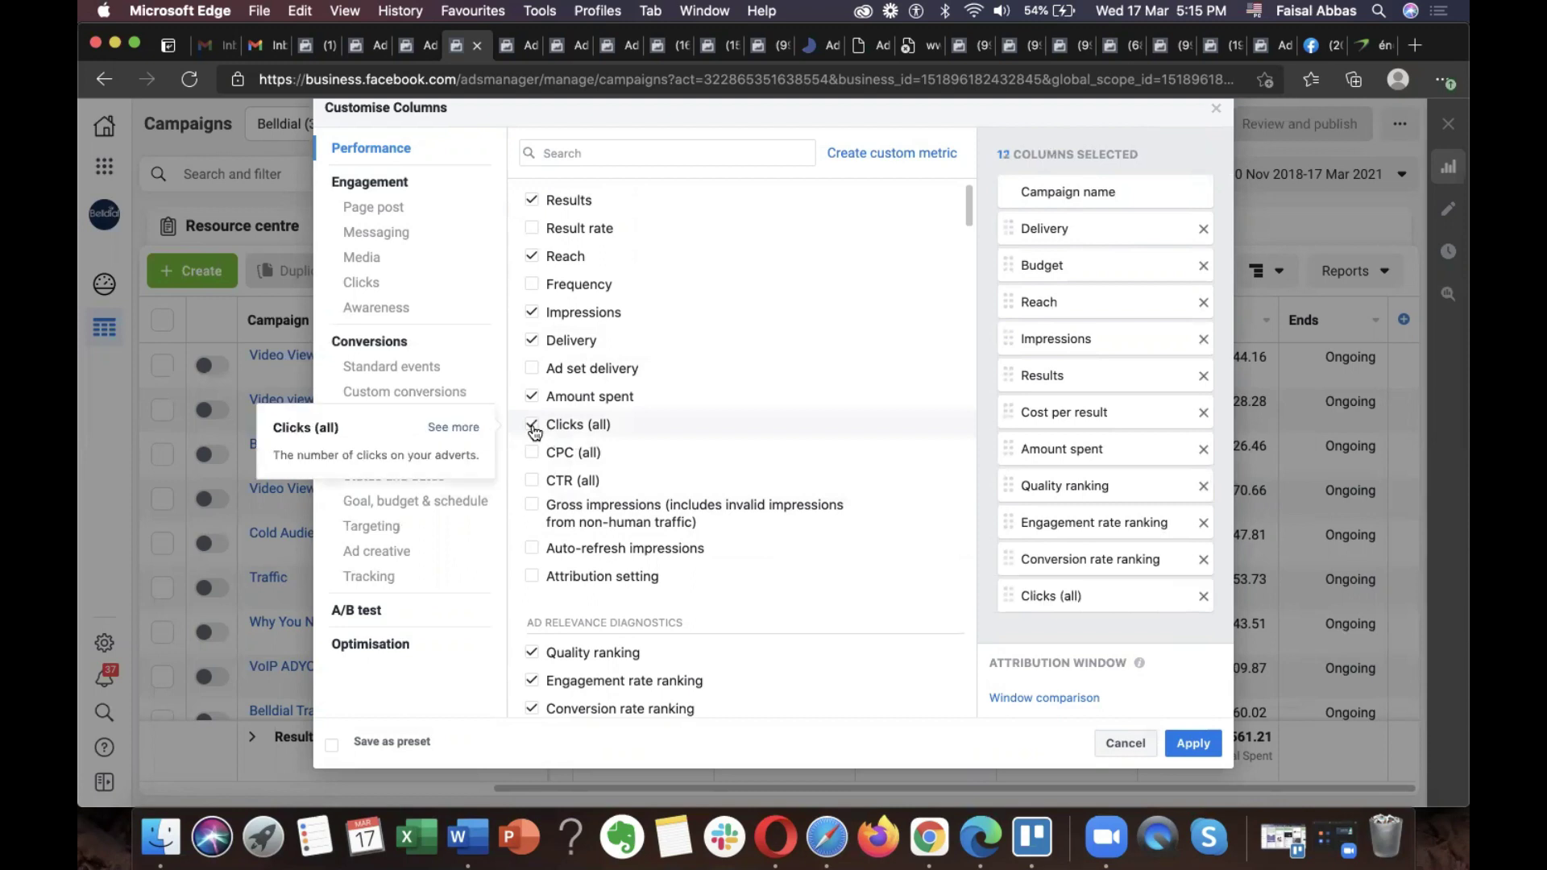
pyautogui.click(533, 457)
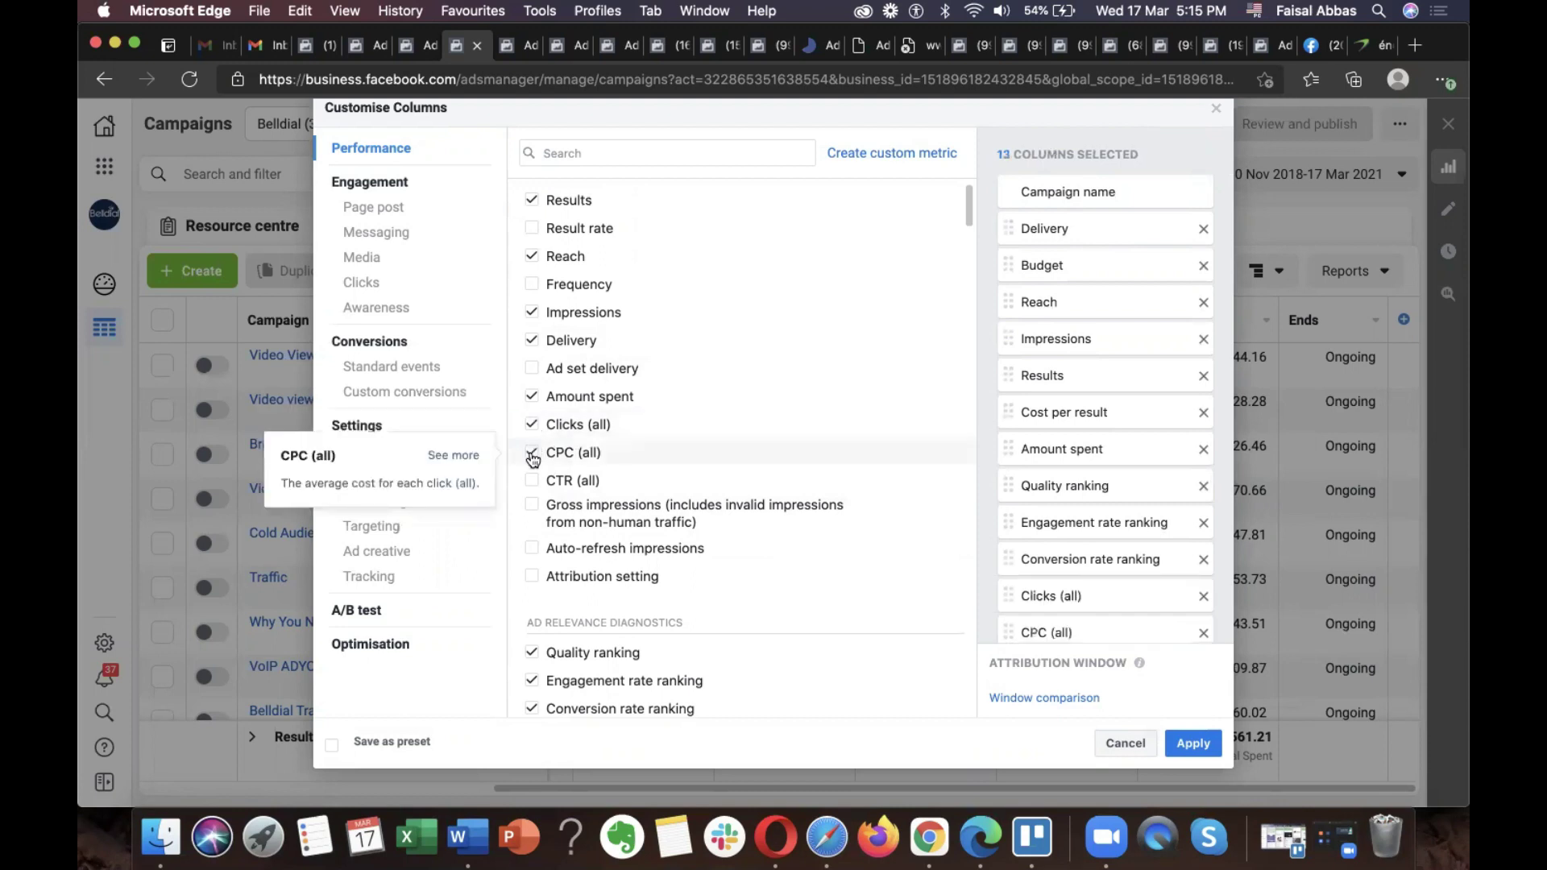
pyautogui.moveTo(532, 483)
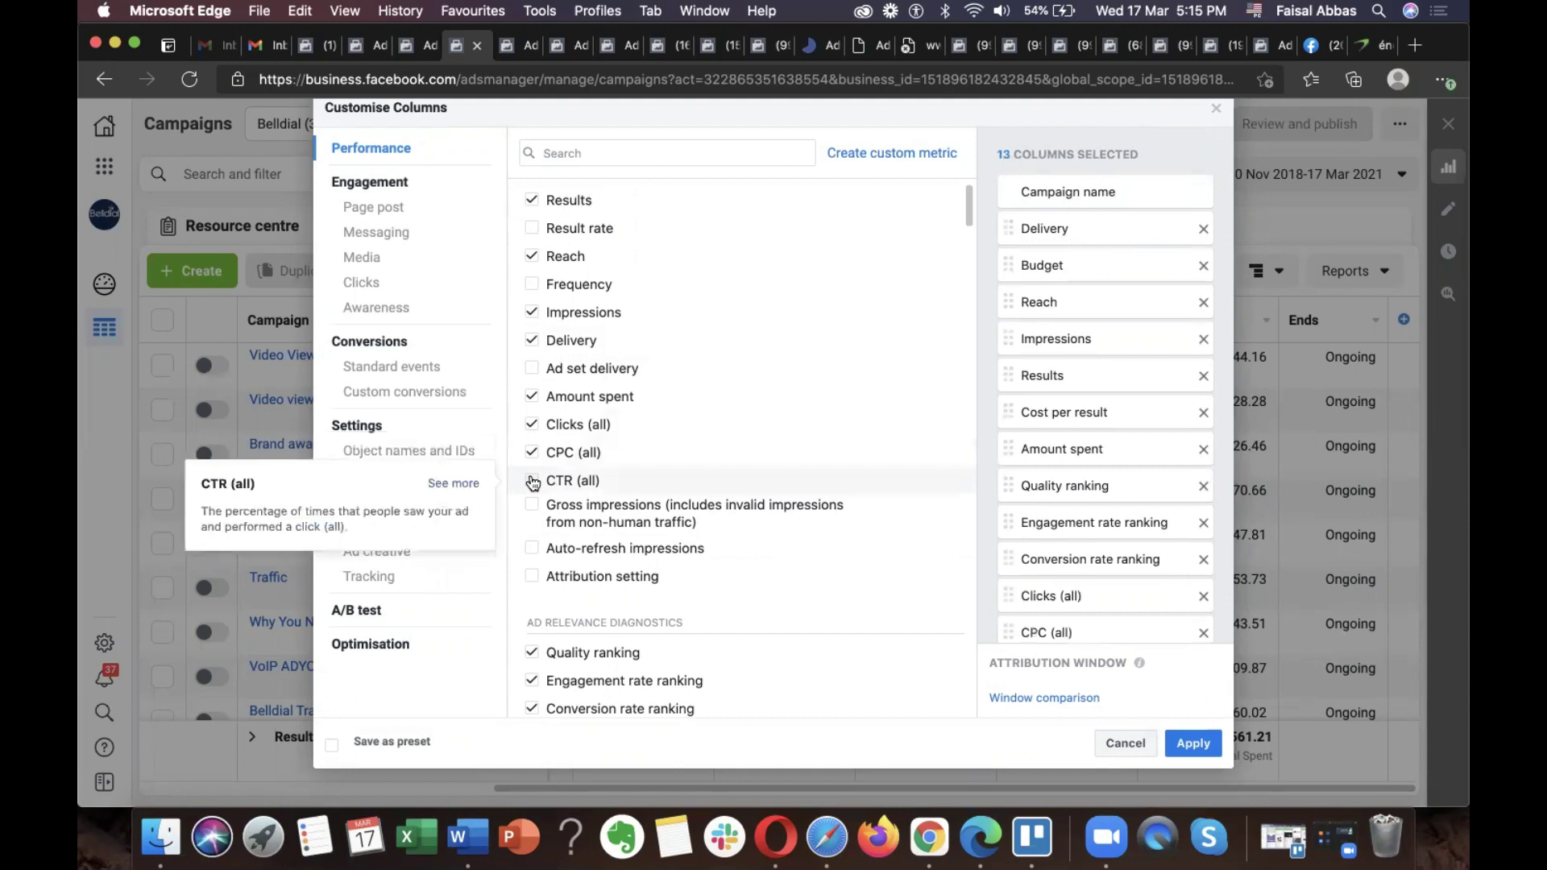
# - Add the CPM (cost per 1,000 impressions) metric to the selected columns
pyautogui.scroll(-5, 533, 483)
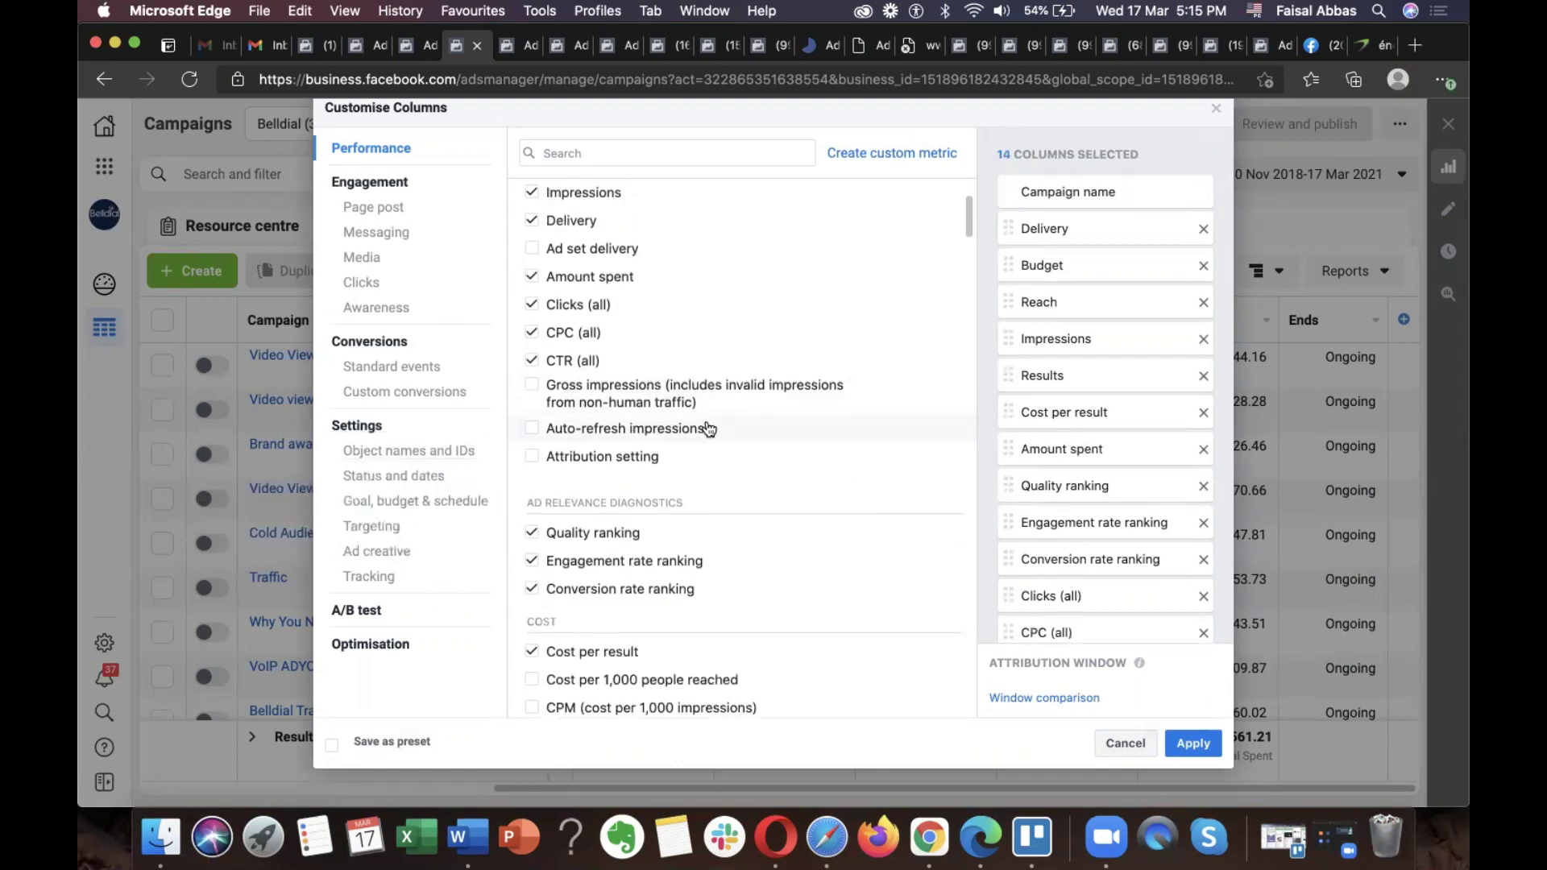
pyautogui.scroll(-5, 706, 427)
pyautogui.scroll(-3, 704, 419)
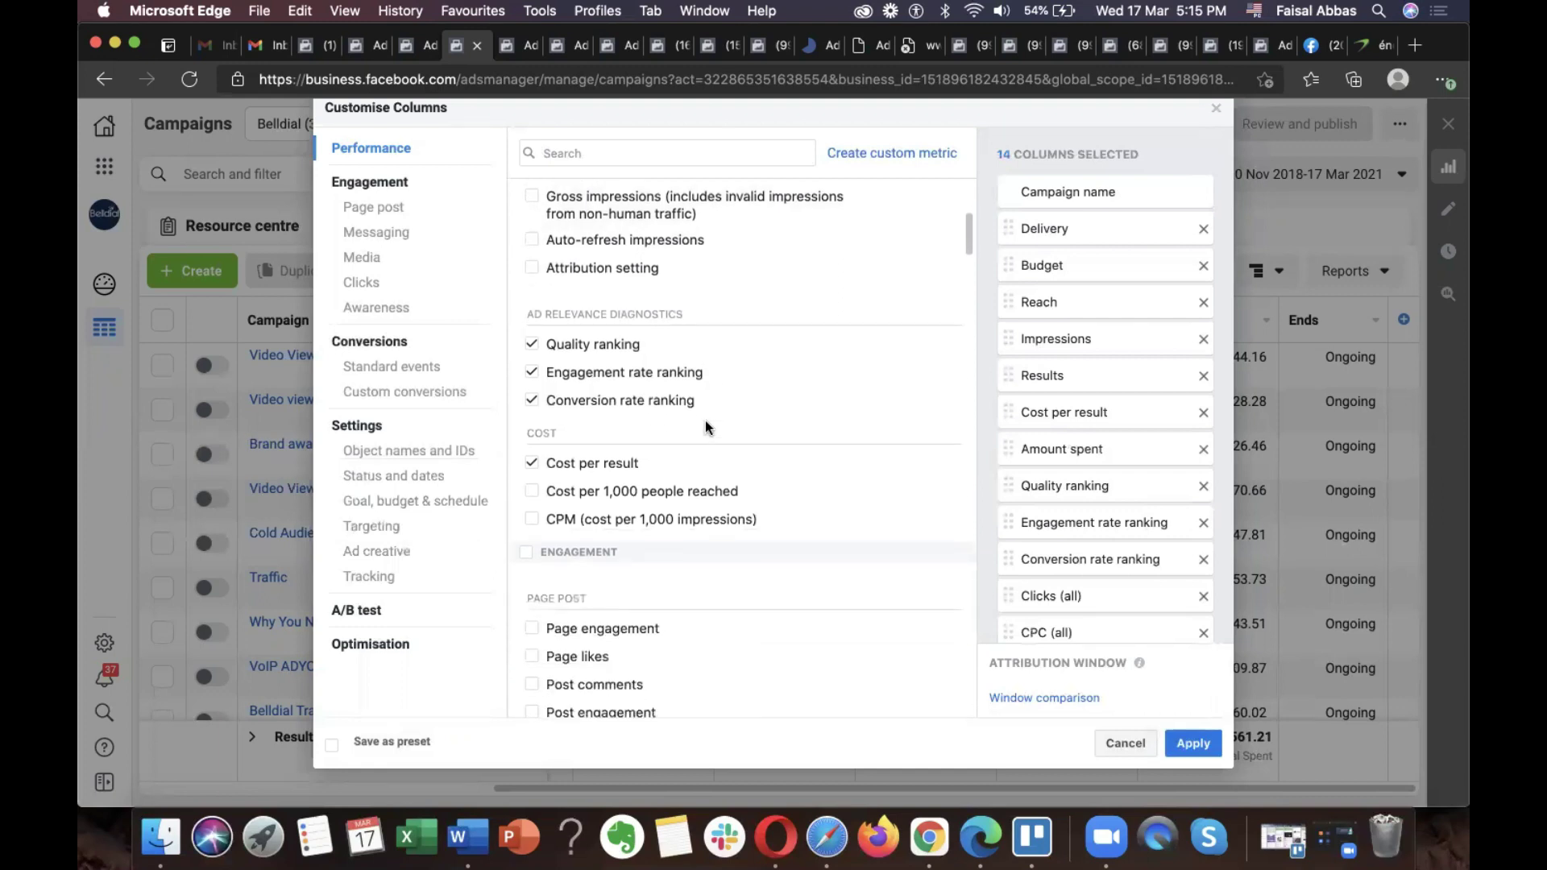
pyautogui.click(534, 518)
# - Examine the available page and post engagement metrics and their related cost metrics
pyautogui.moveTo(671, 490)
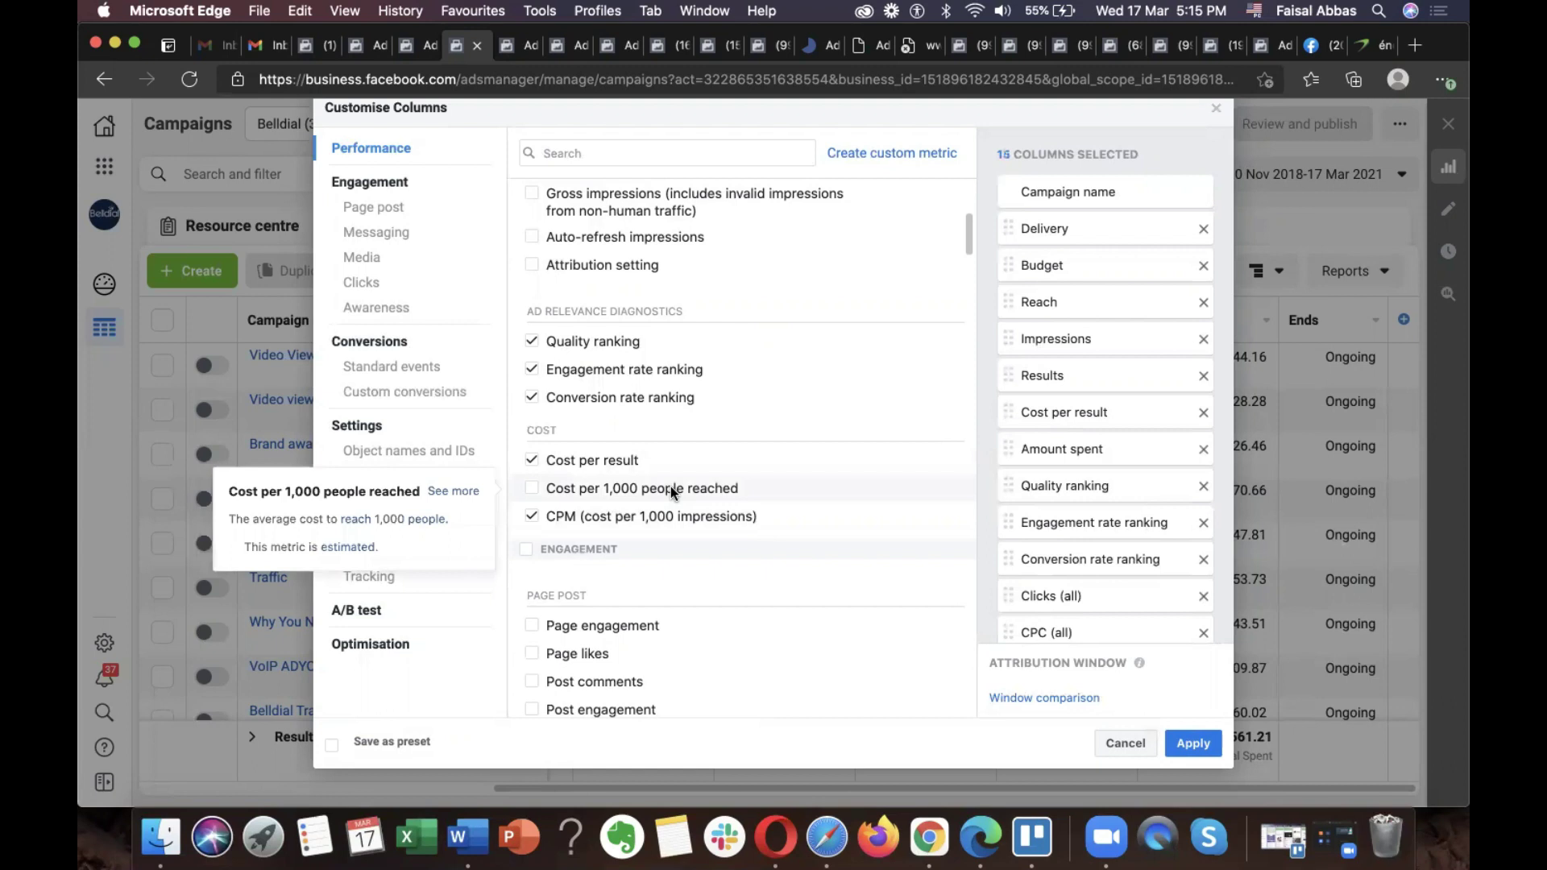
pyautogui.scroll(-10, 671, 485)
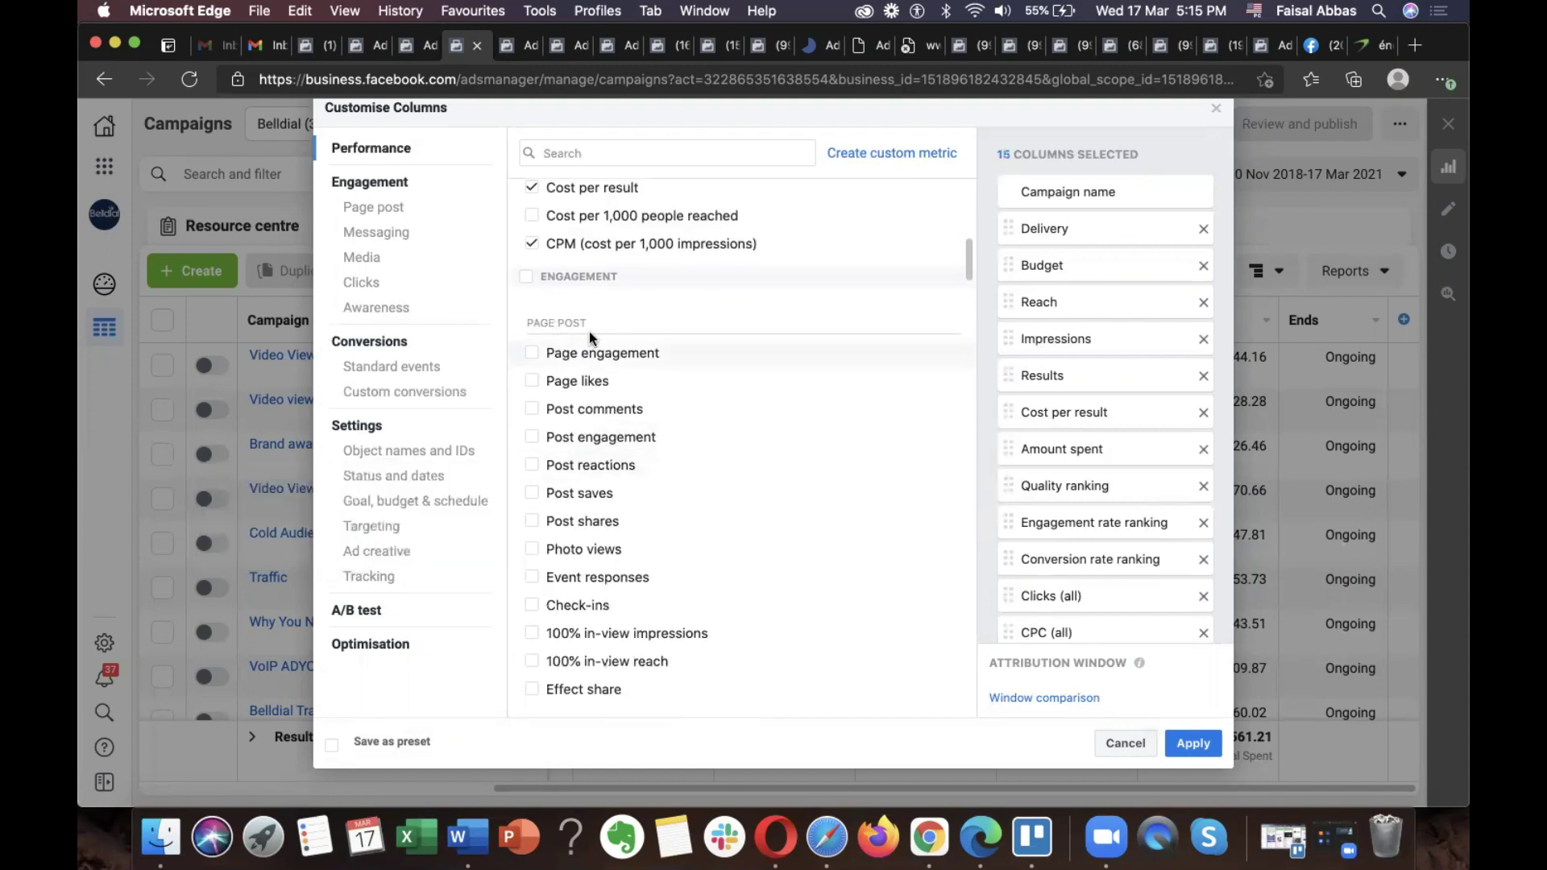
pyautogui.moveTo(659, 363)
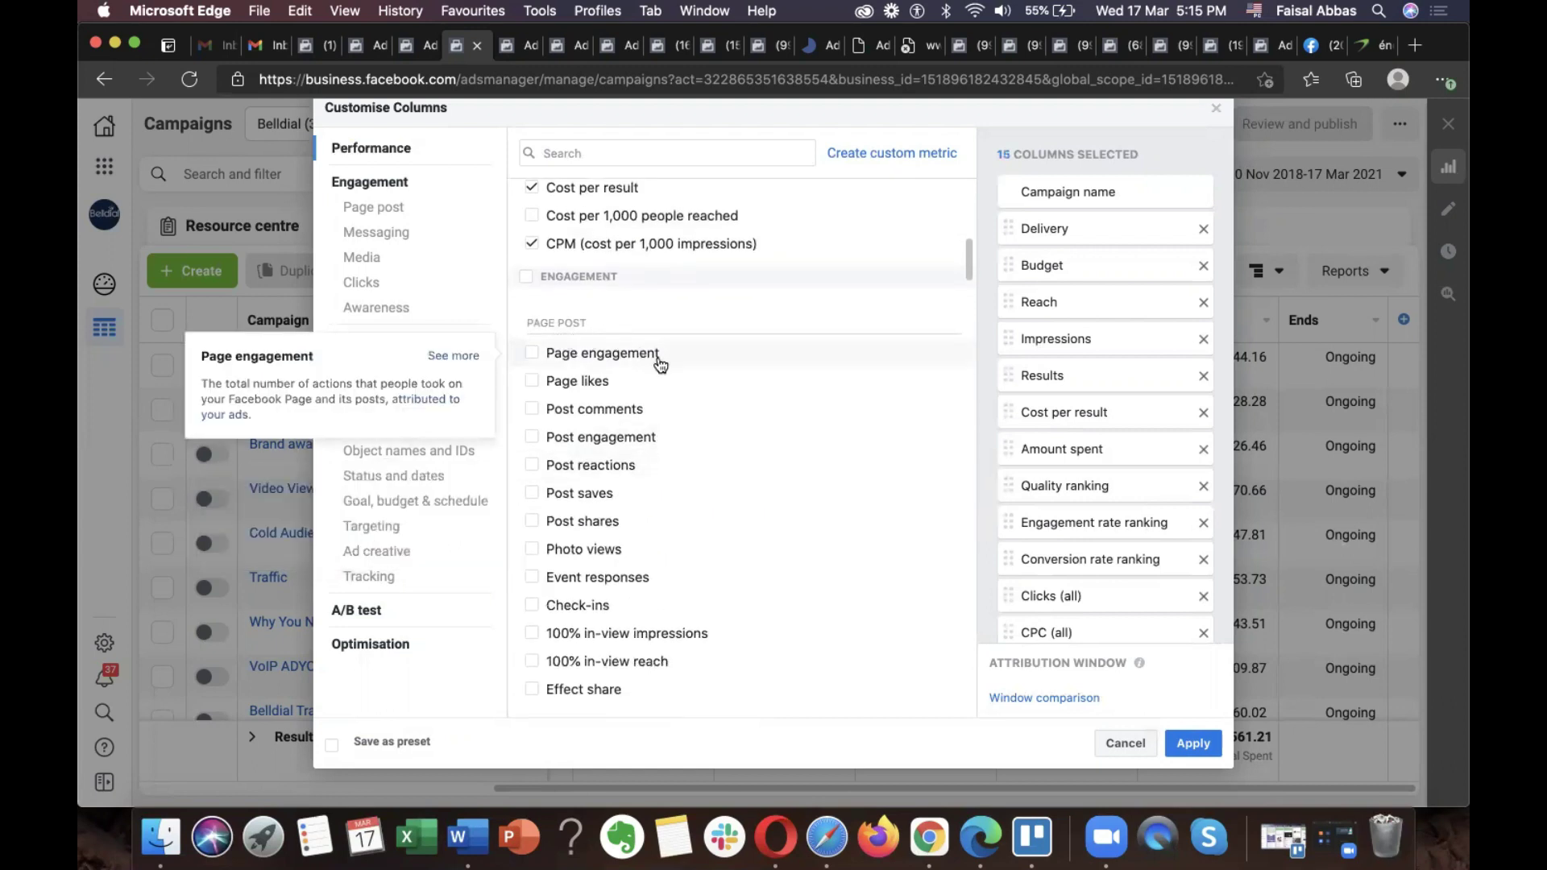
pyautogui.scroll(-2, 659, 364)
pyautogui.moveTo(677, 329)
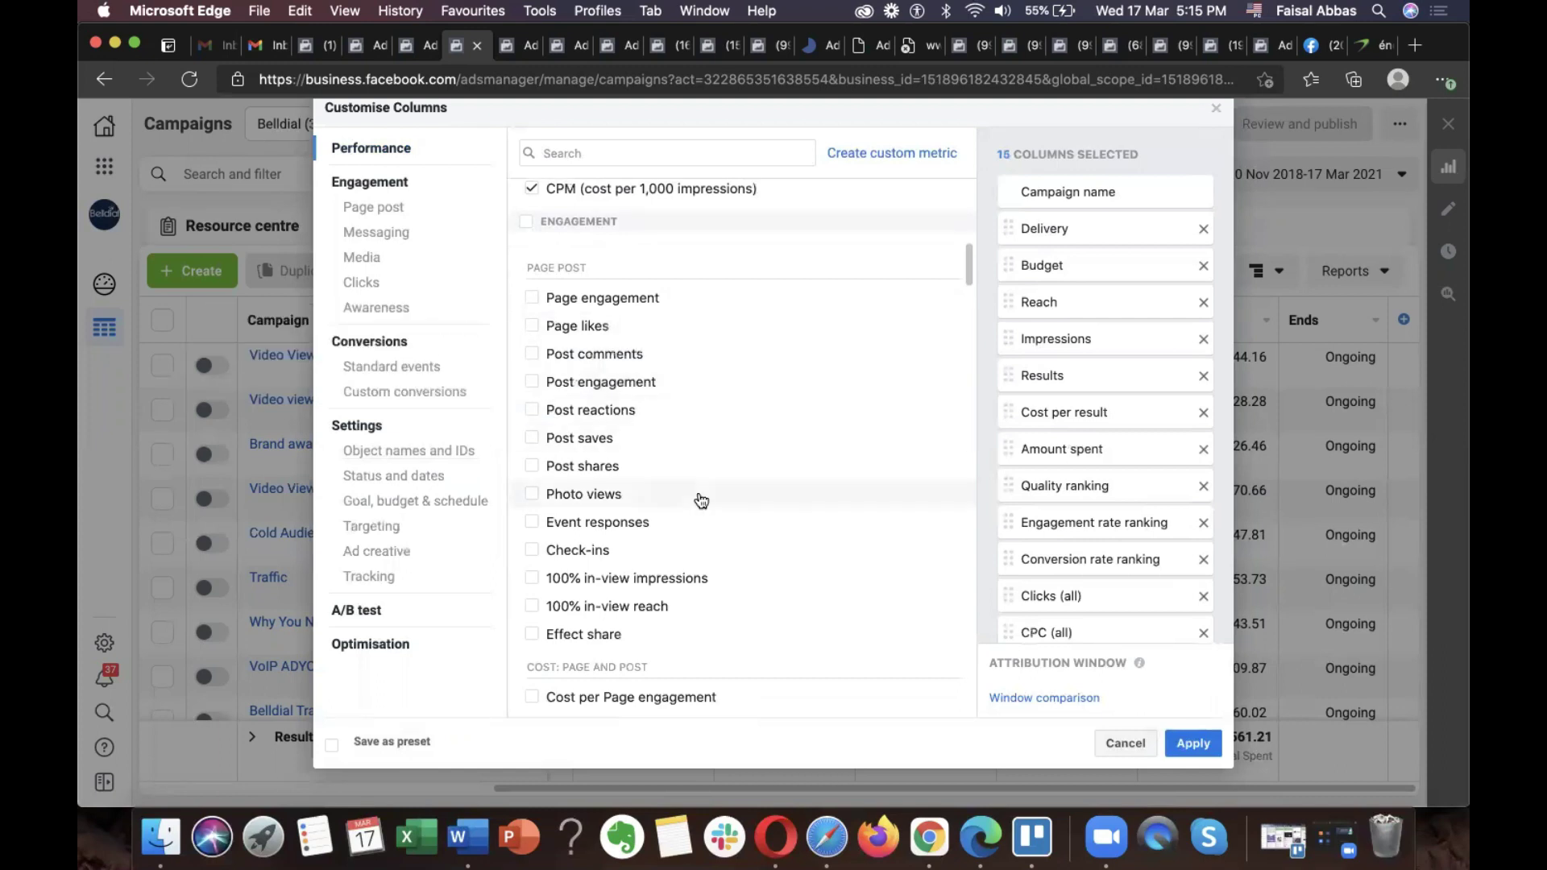
pyautogui.scroll(-2, 701, 500)
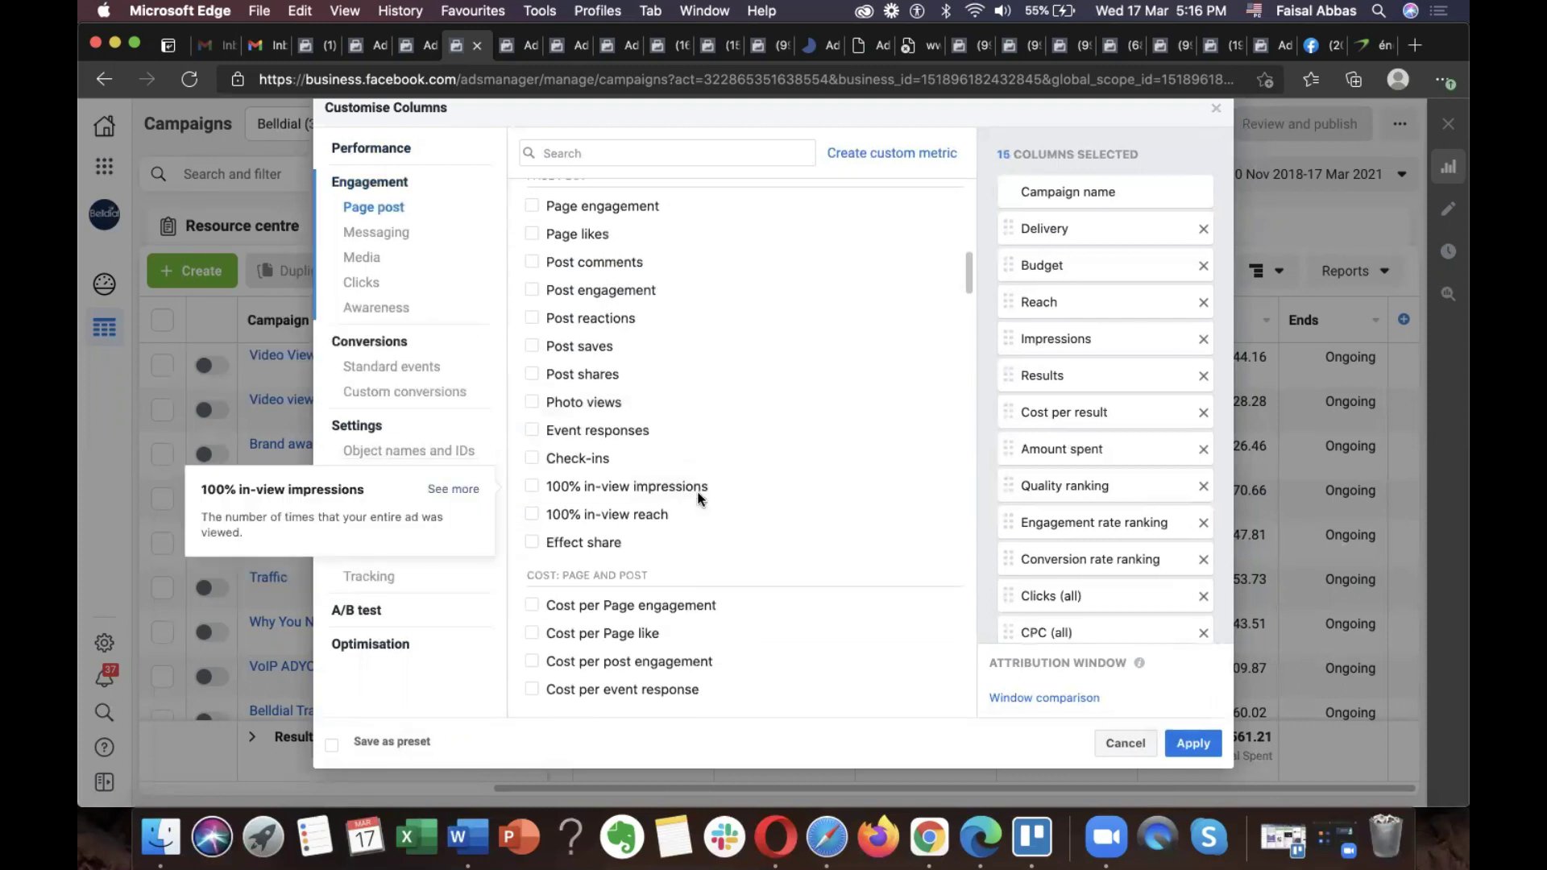
pyautogui.scroll(-4, 701, 500)
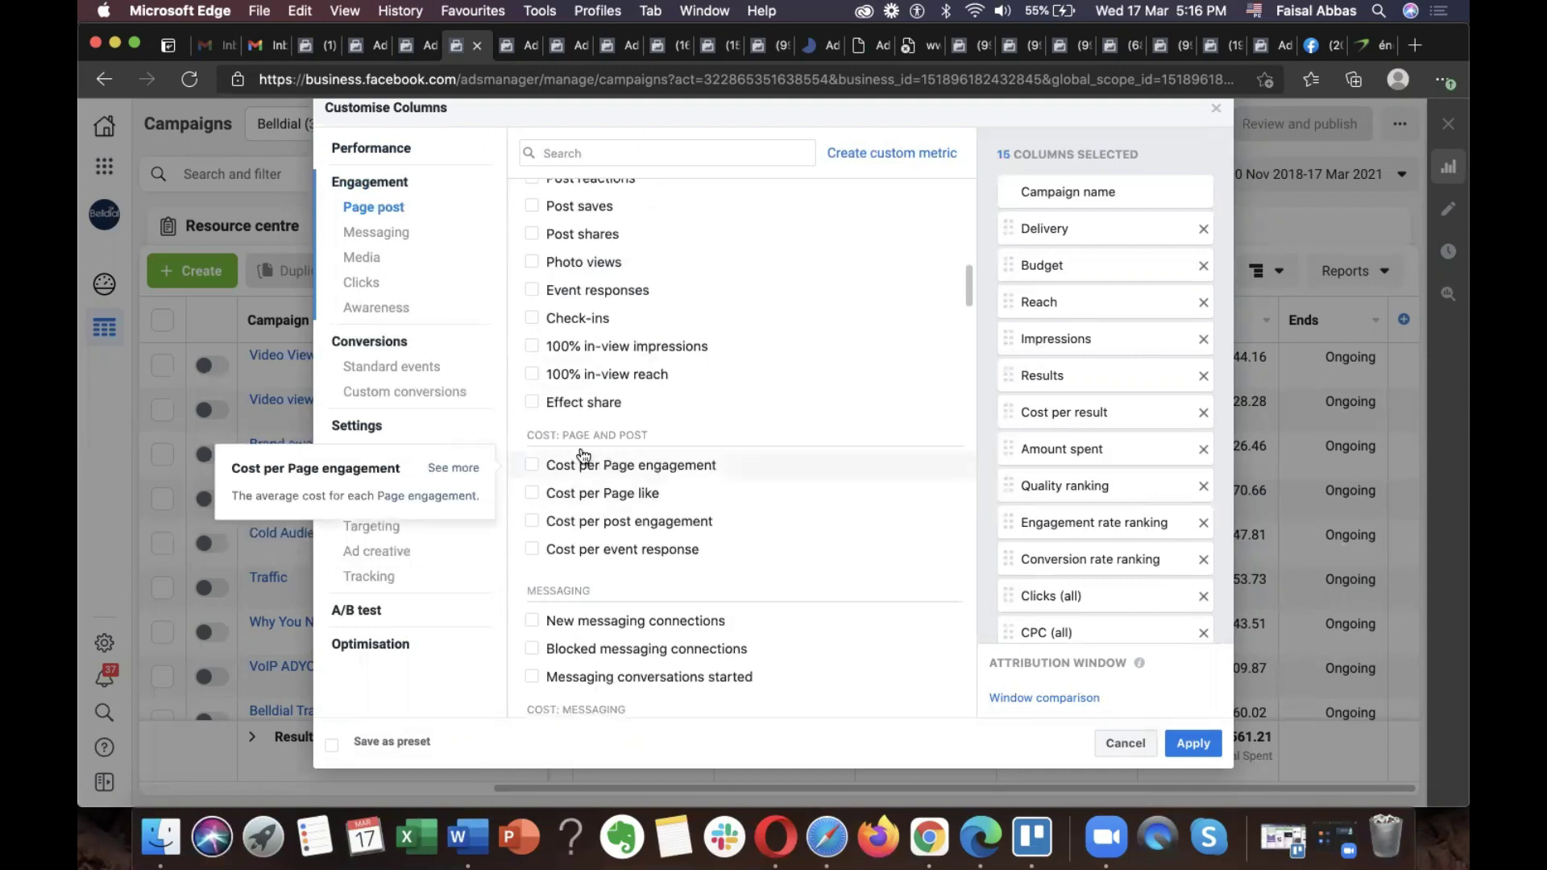
pyautogui.moveTo(763, 484)
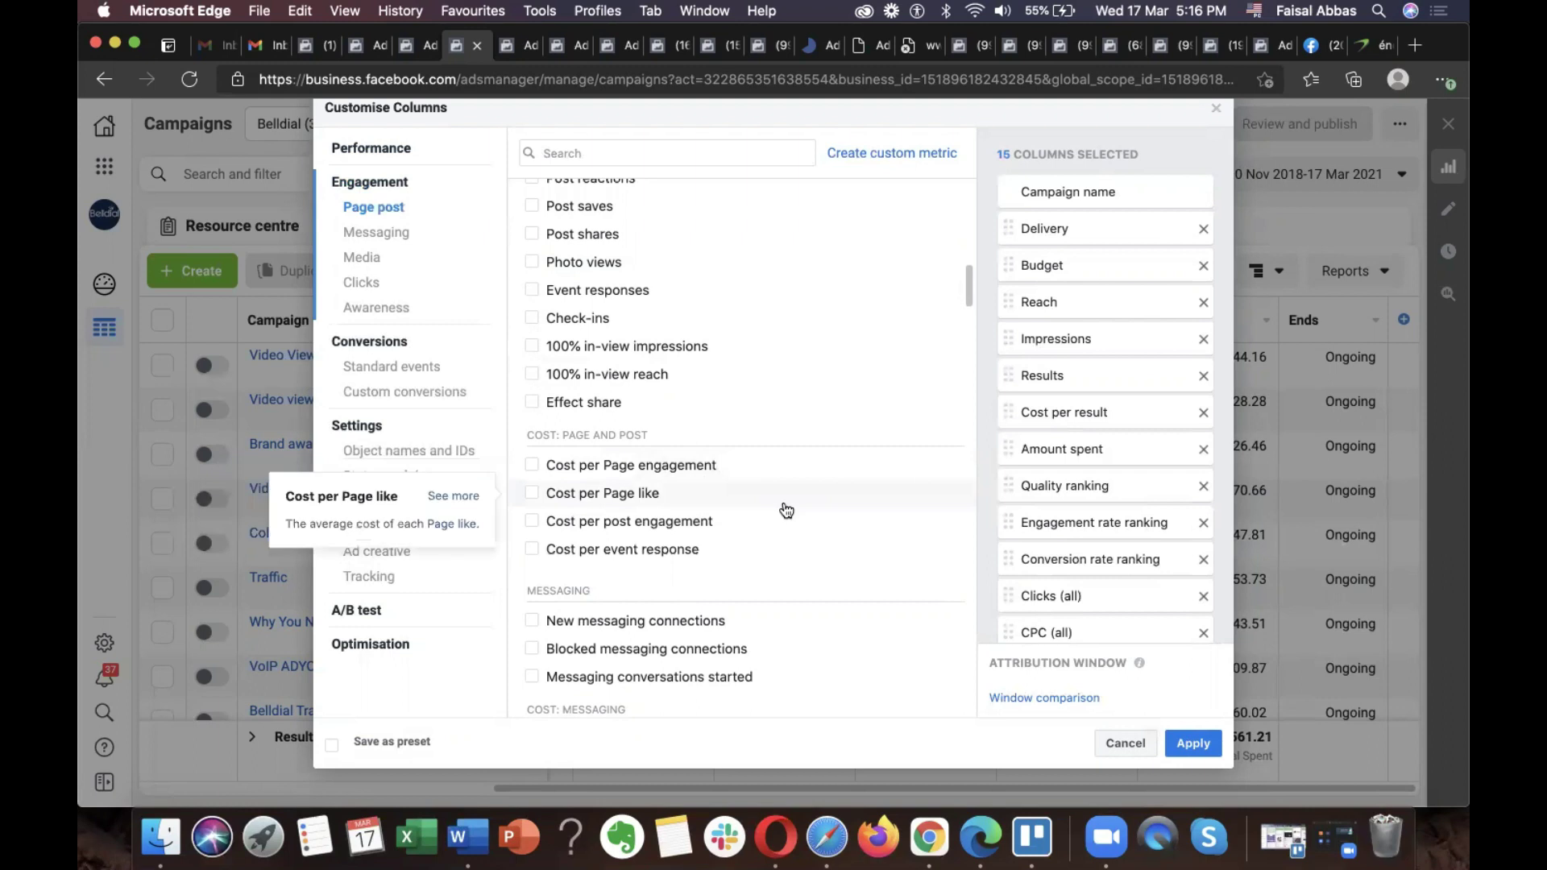
# - Review the available messaging, media and clicks metrics, including the video play percentages and their costs
pyautogui.scroll(-3, 786, 510)
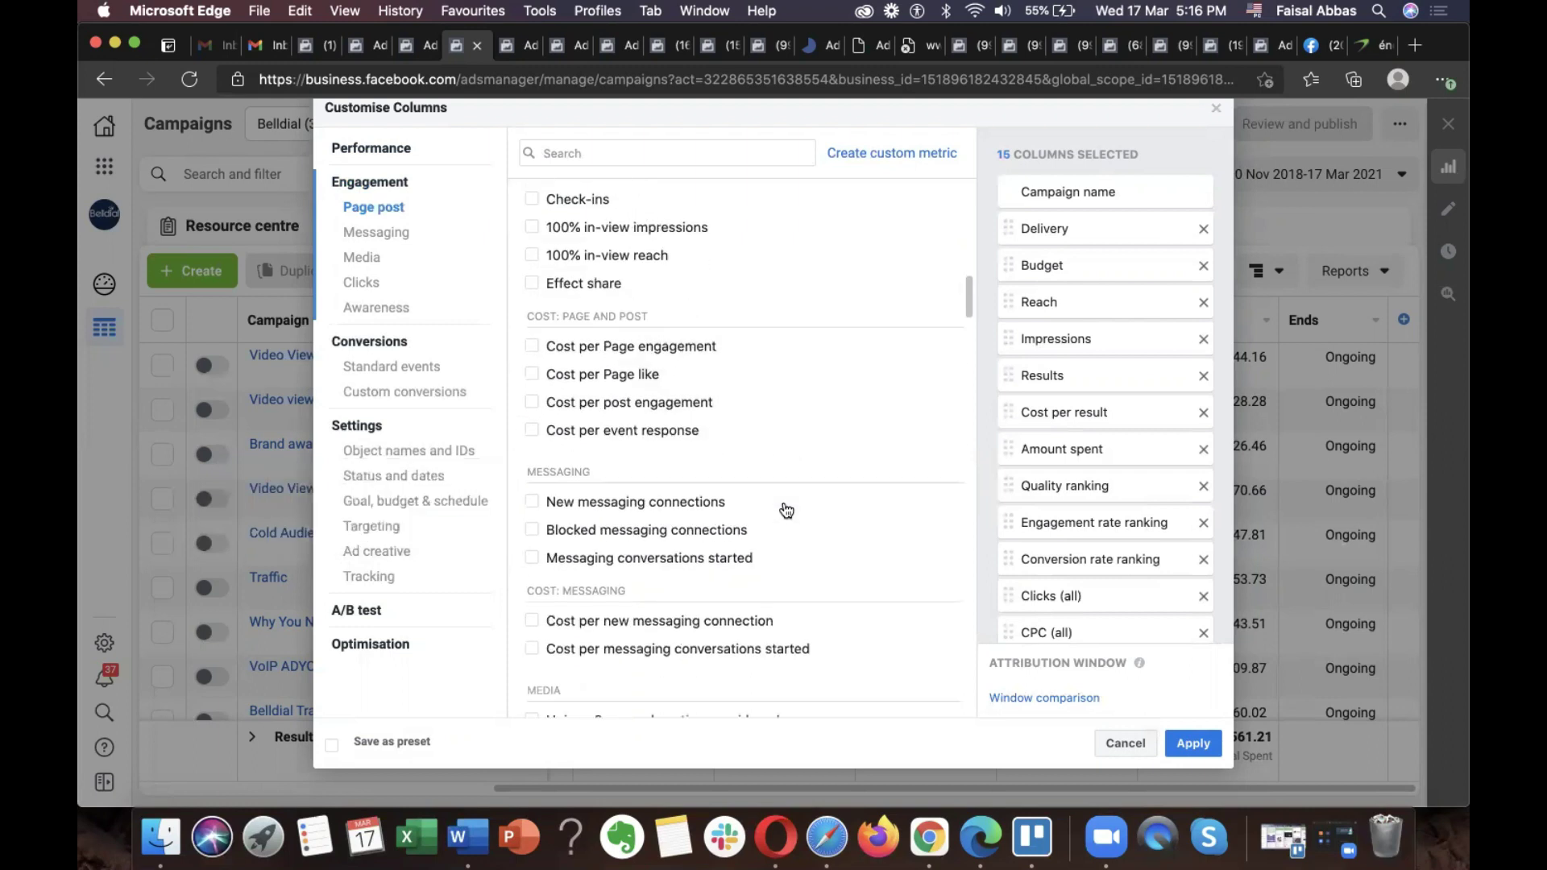
pyautogui.moveTo(800, 533)
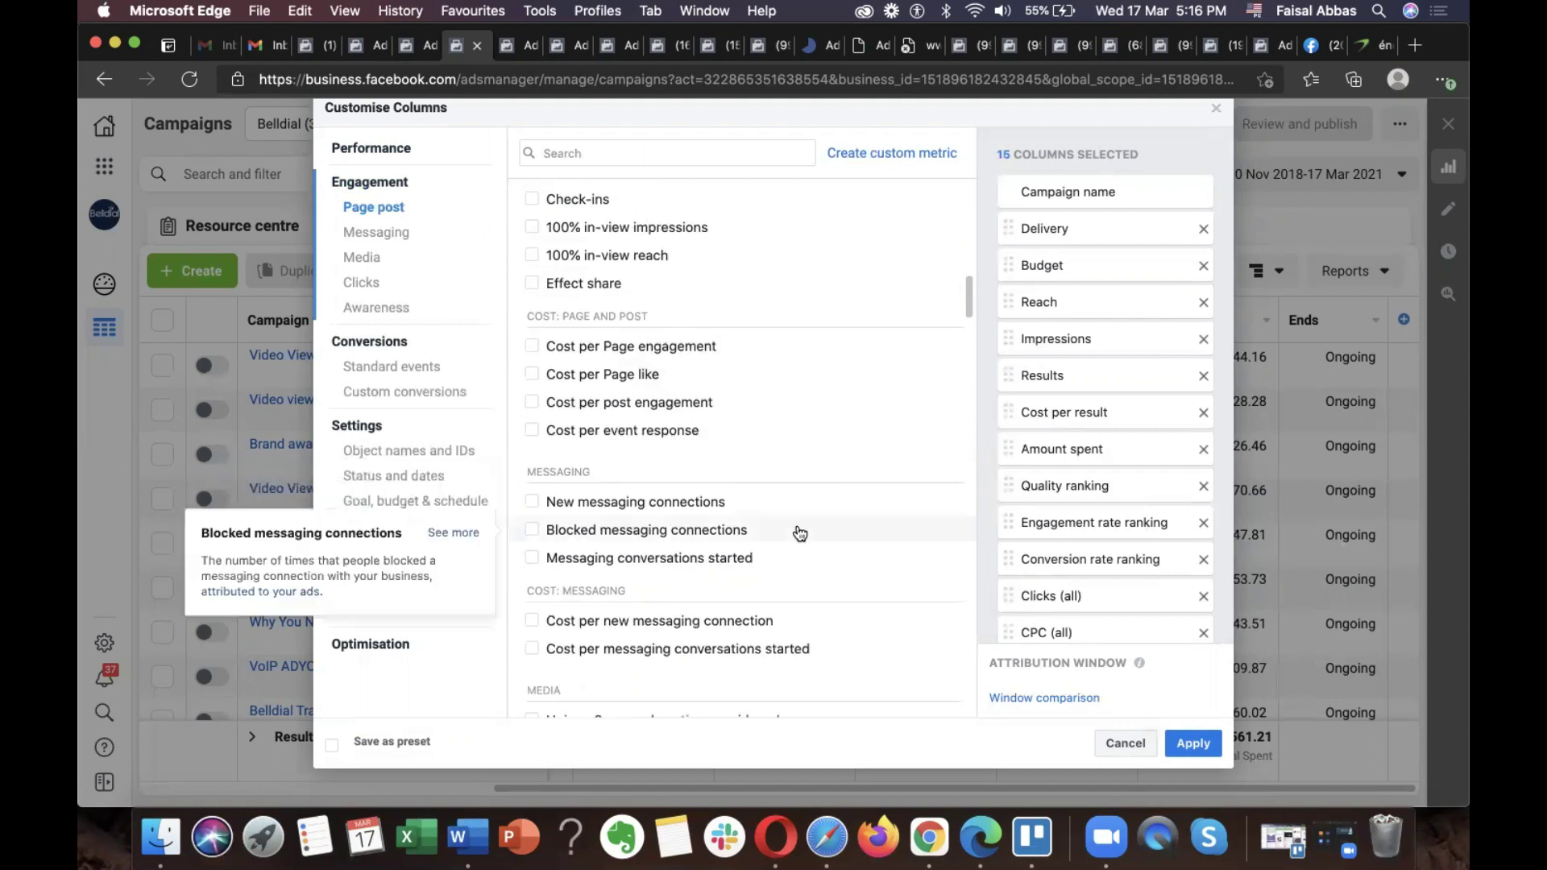
pyautogui.scroll(-2, 798, 532)
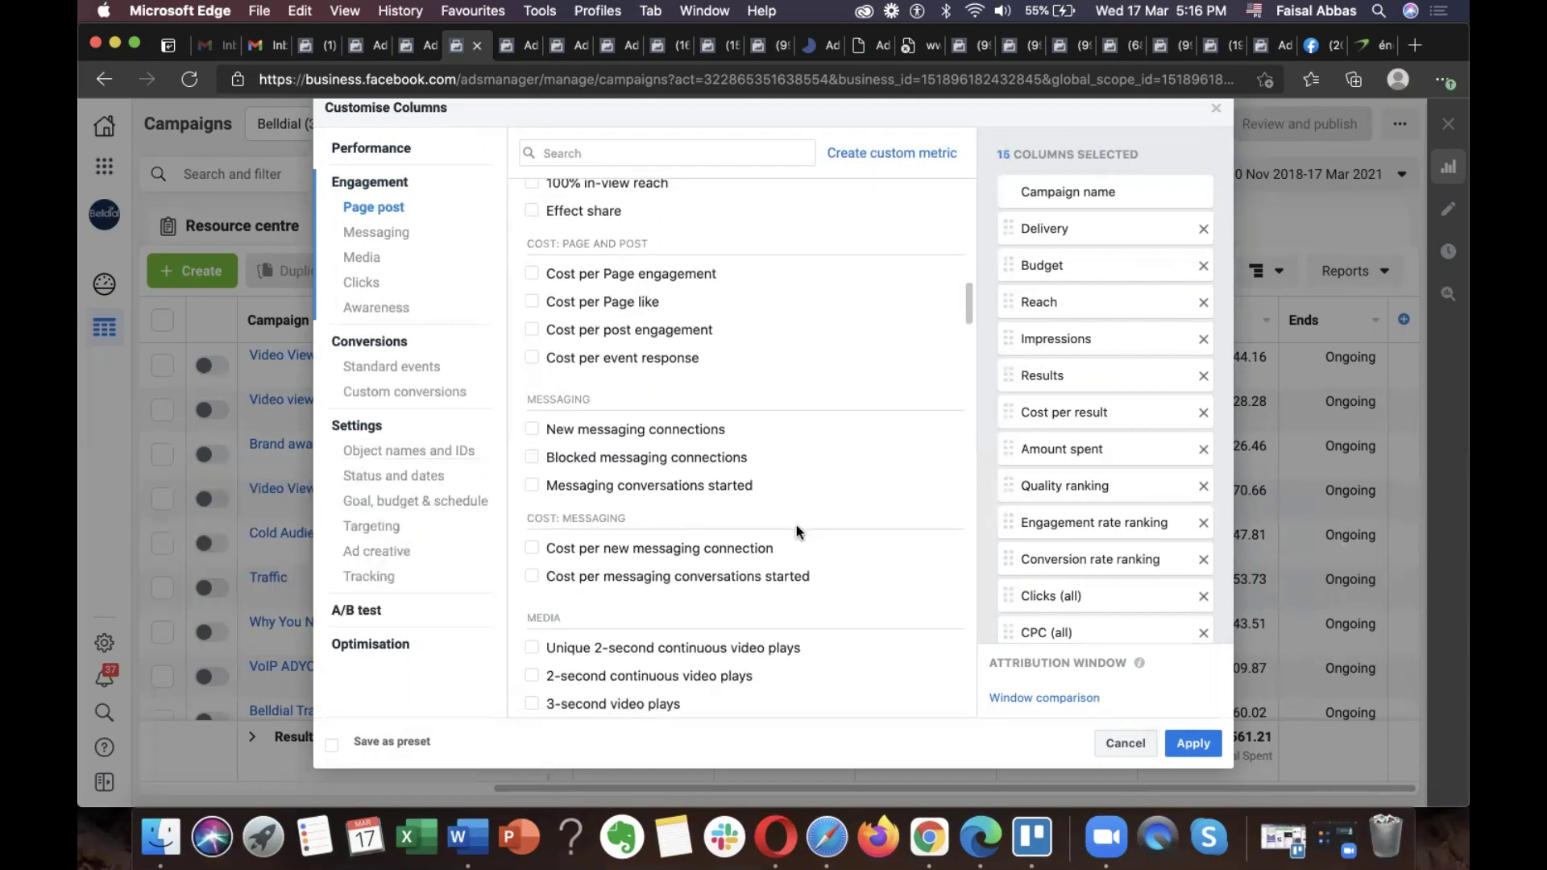
pyautogui.scroll(-3, 796, 532)
pyautogui.moveTo(809, 469)
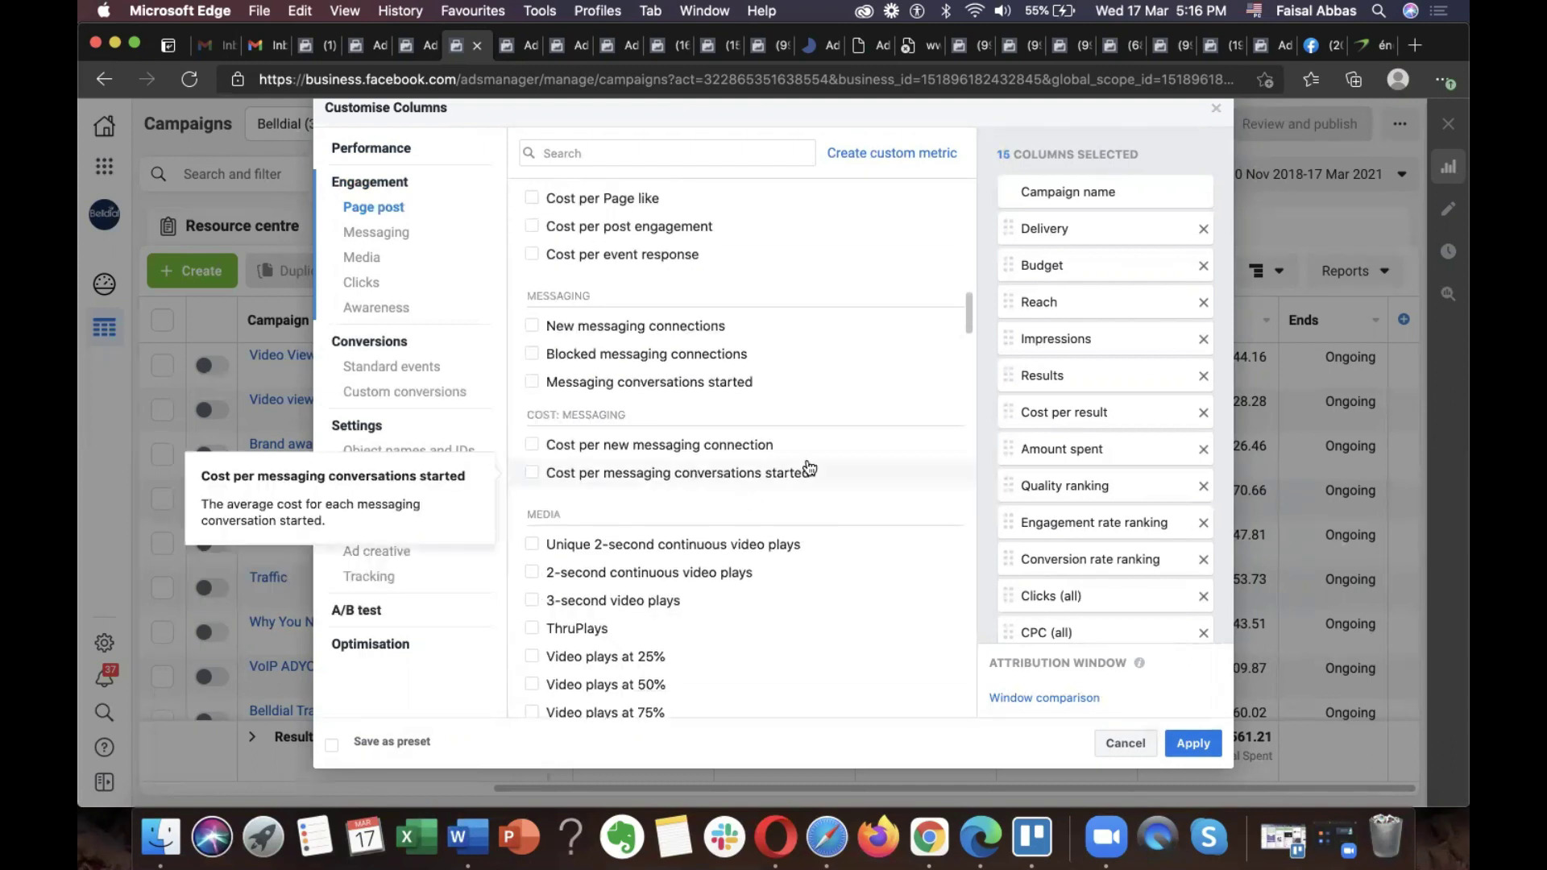
pyautogui.scroll(-2, 809, 469)
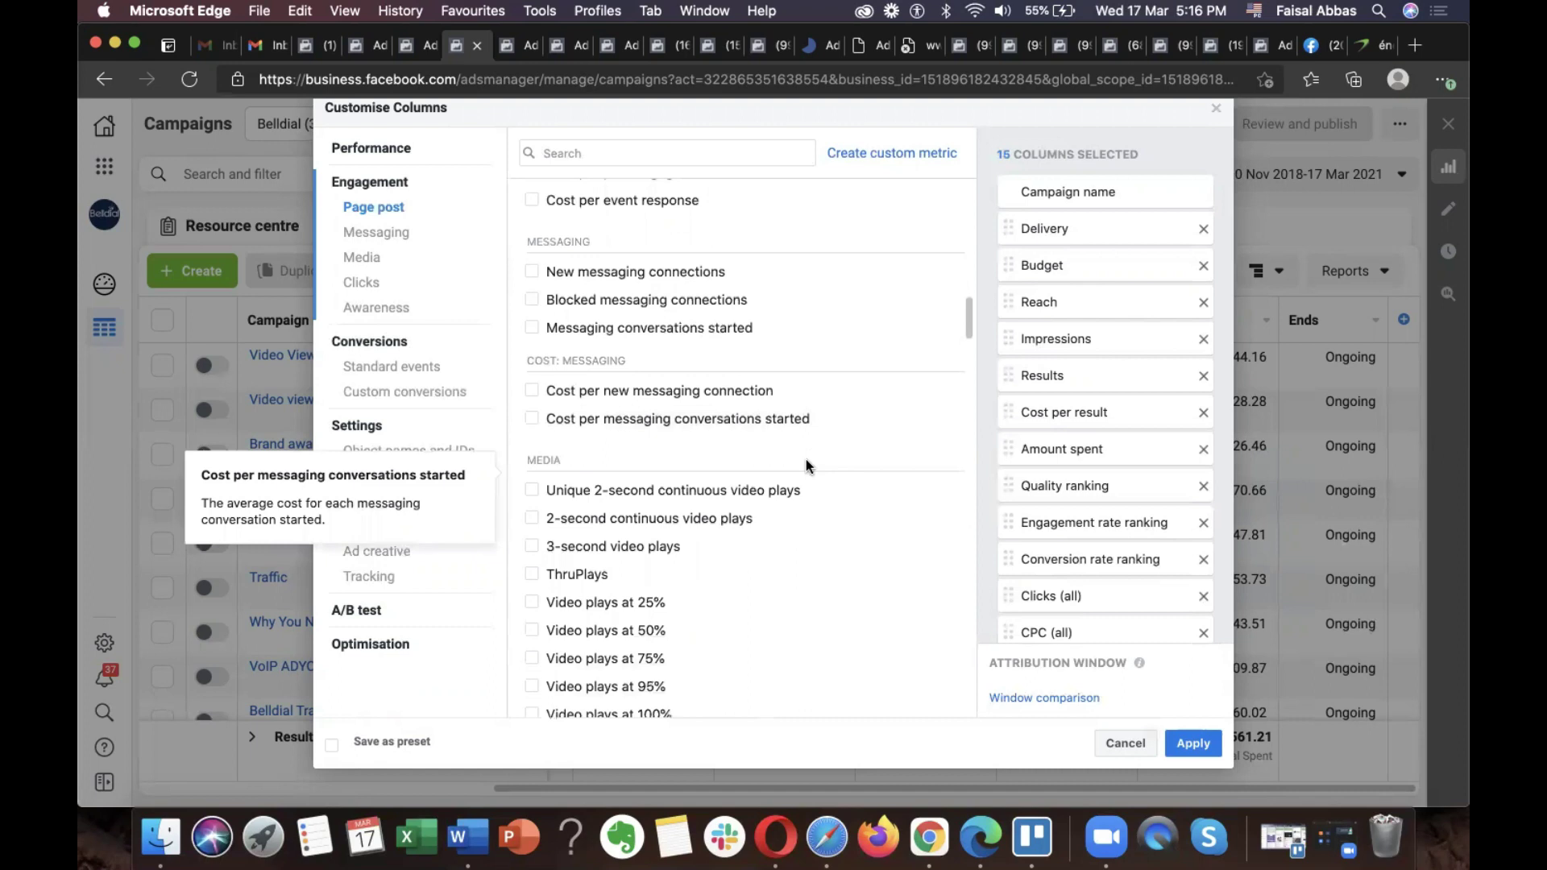
pyautogui.scroll(-6, 805, 465)
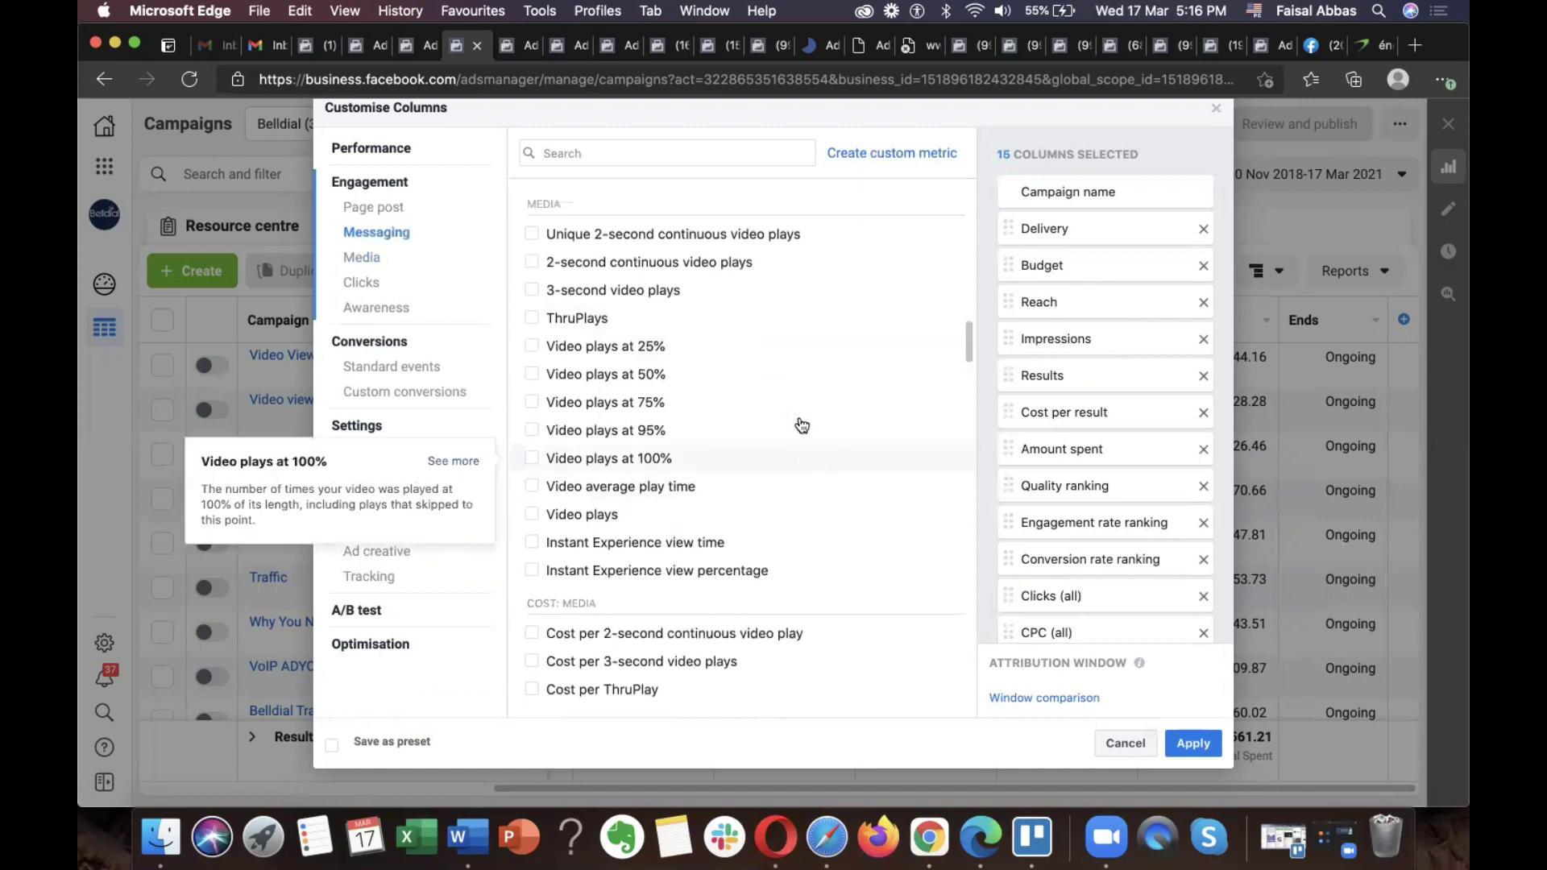
pyautogui.moveTo(798, 357)
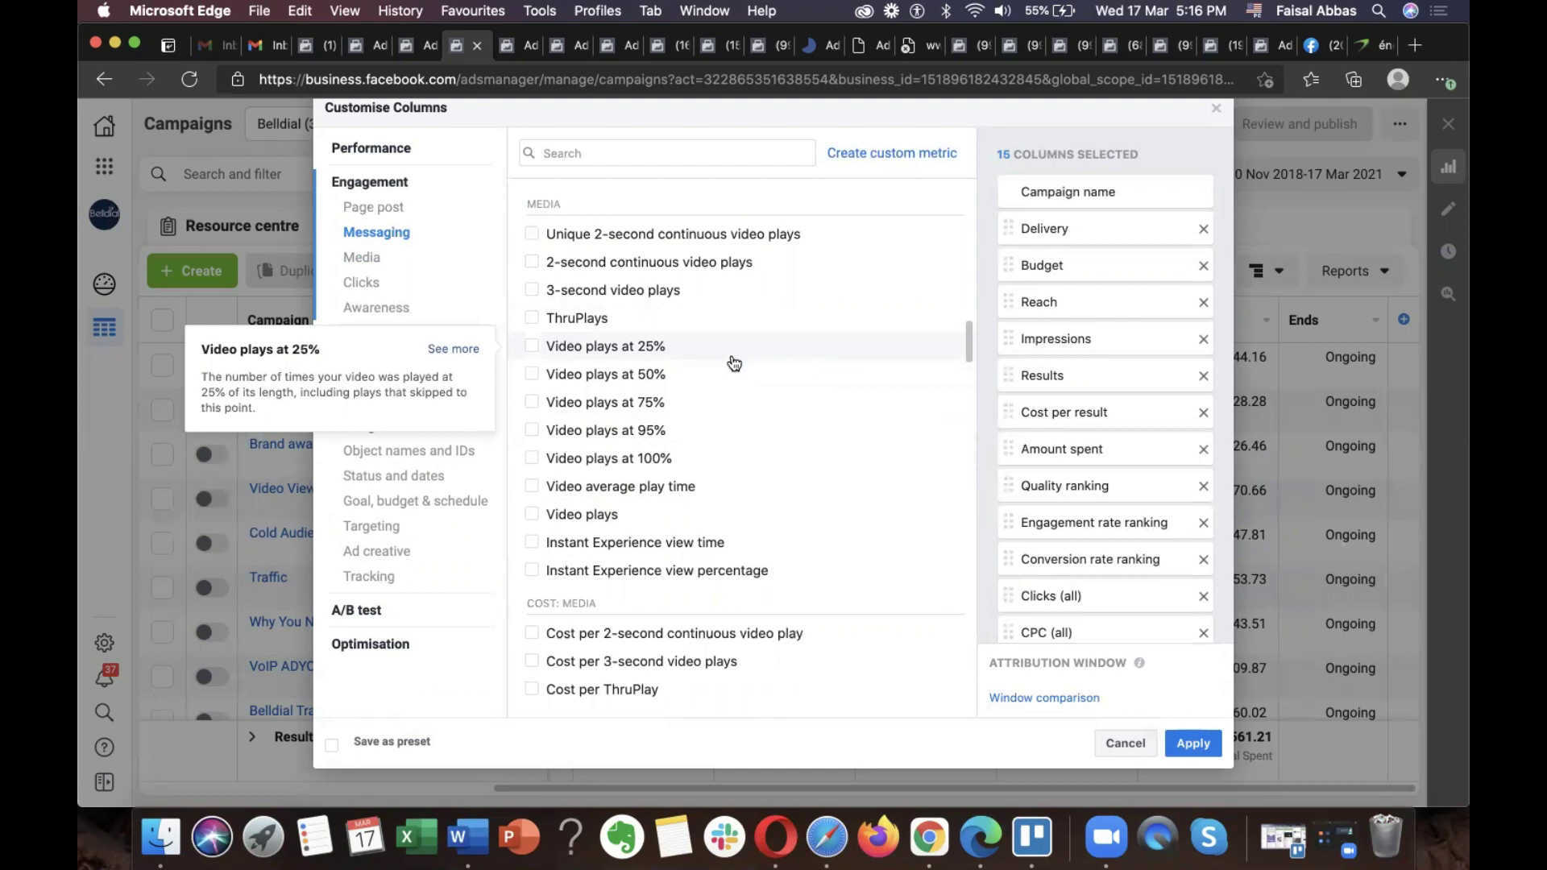
pyautogui.moveTo(732, 381)
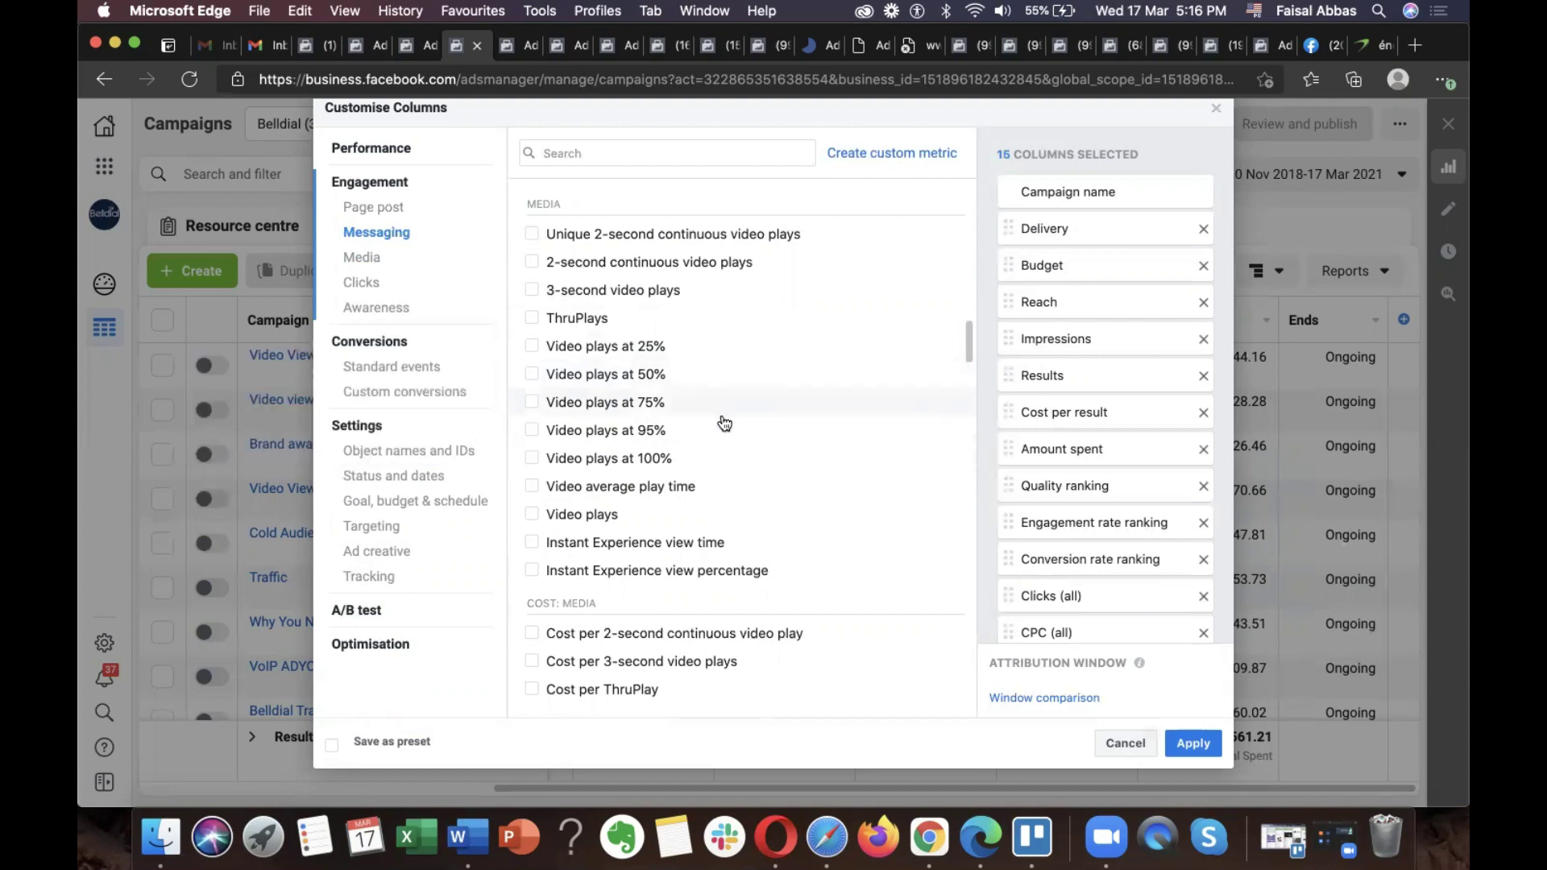
pyautogui.scroll(-5, 805, 403)
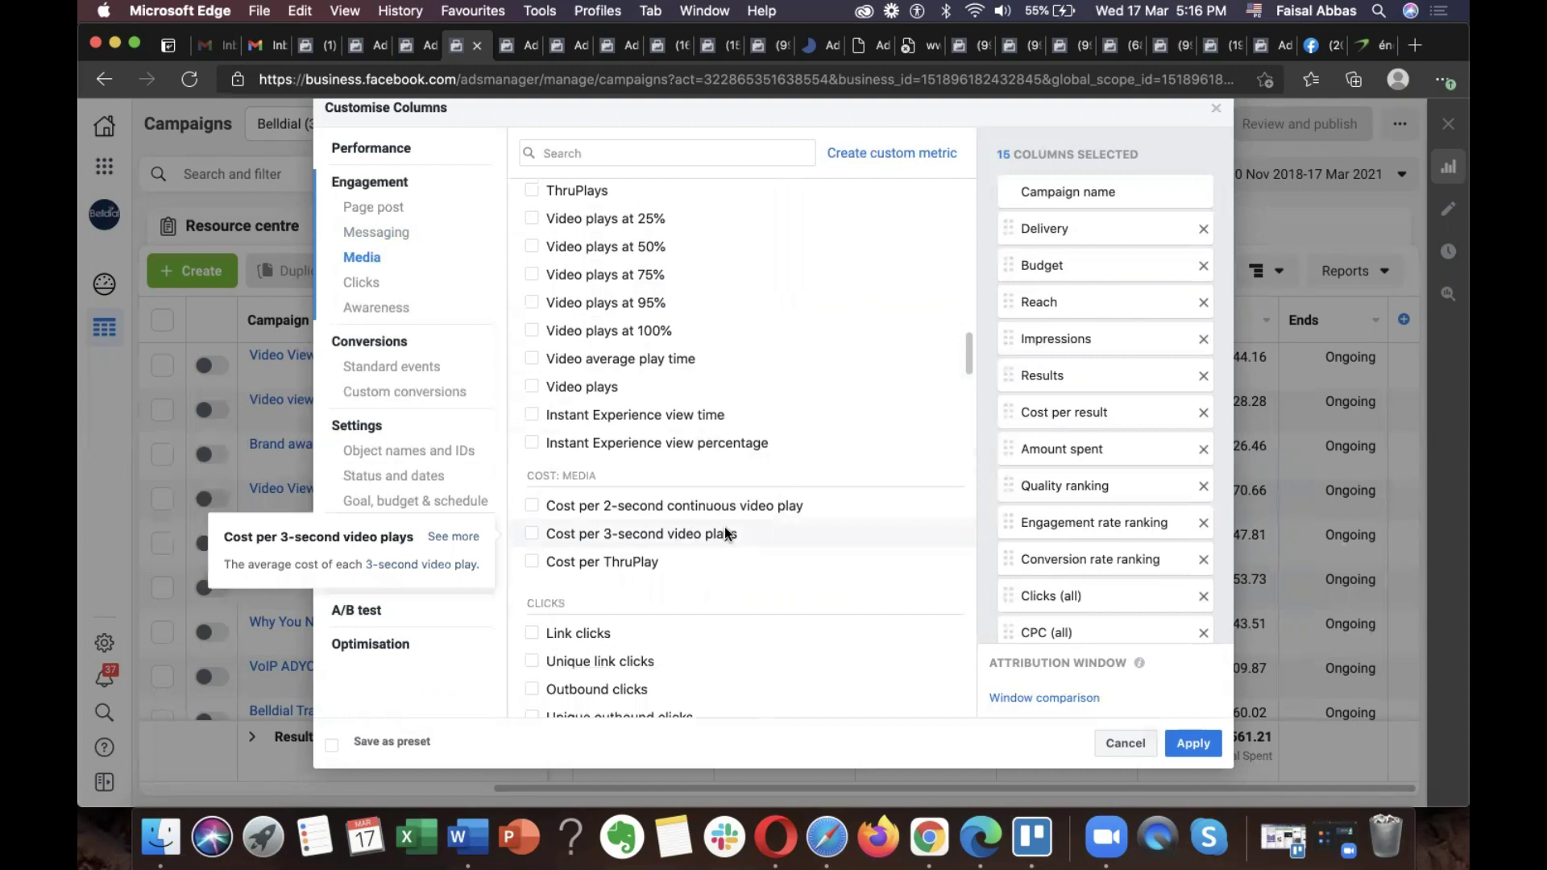
pyautogui.scroll(-2, 724, 525)
pyautogui.scroll(-9, 760, 518)
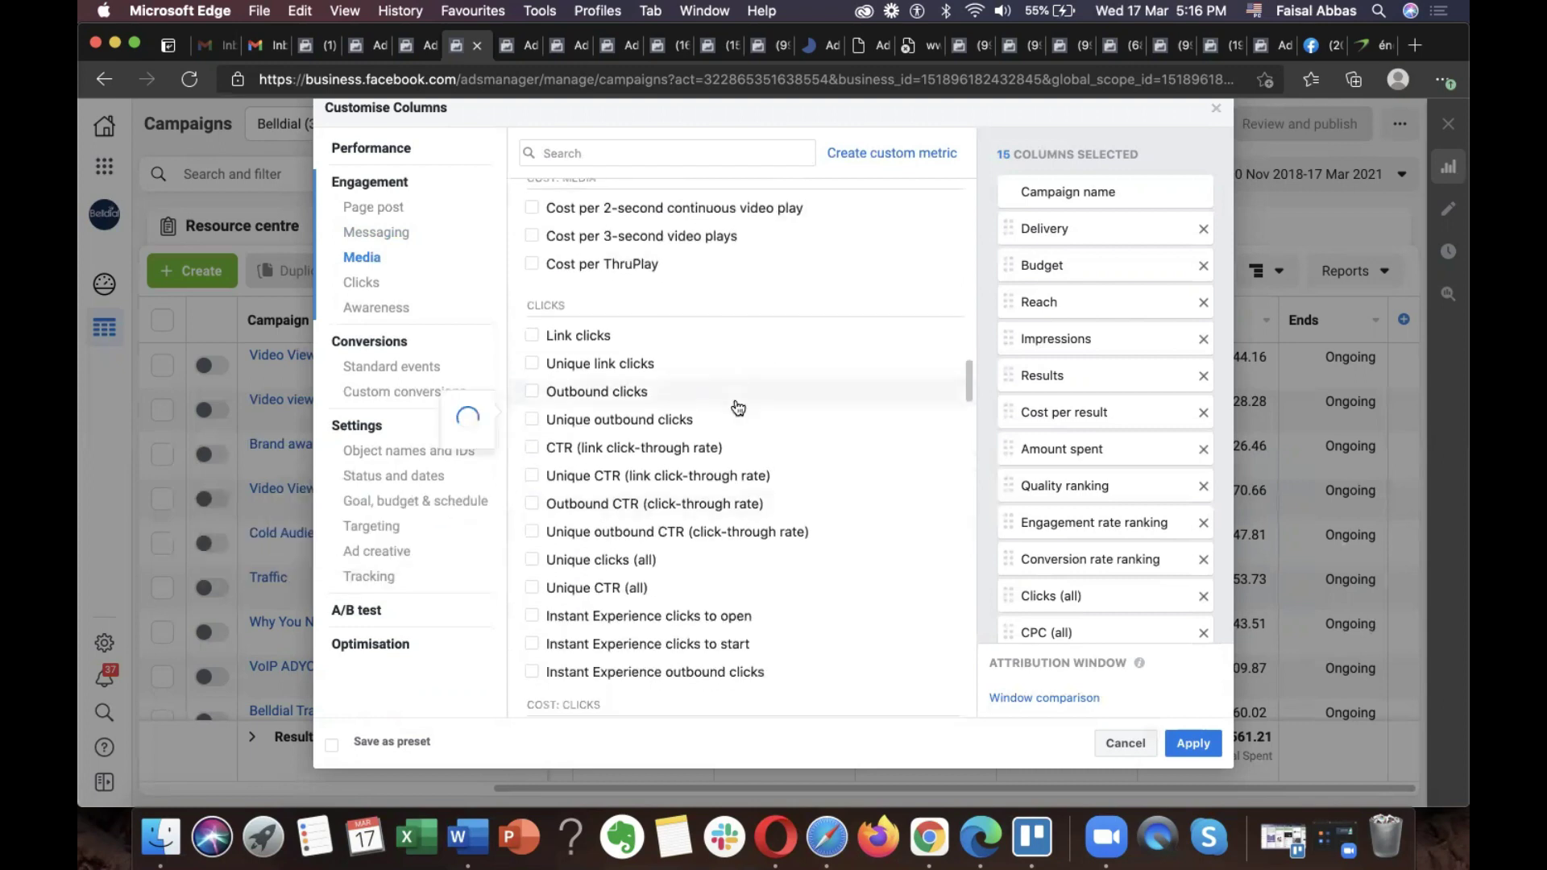
# - Examine the available clicks, cost per click and awareness metrics, including the estimated ad recall lift metrics
pyautogui.scroll(-2, 733, 407)
pyautogui.moveTo(575, 312)
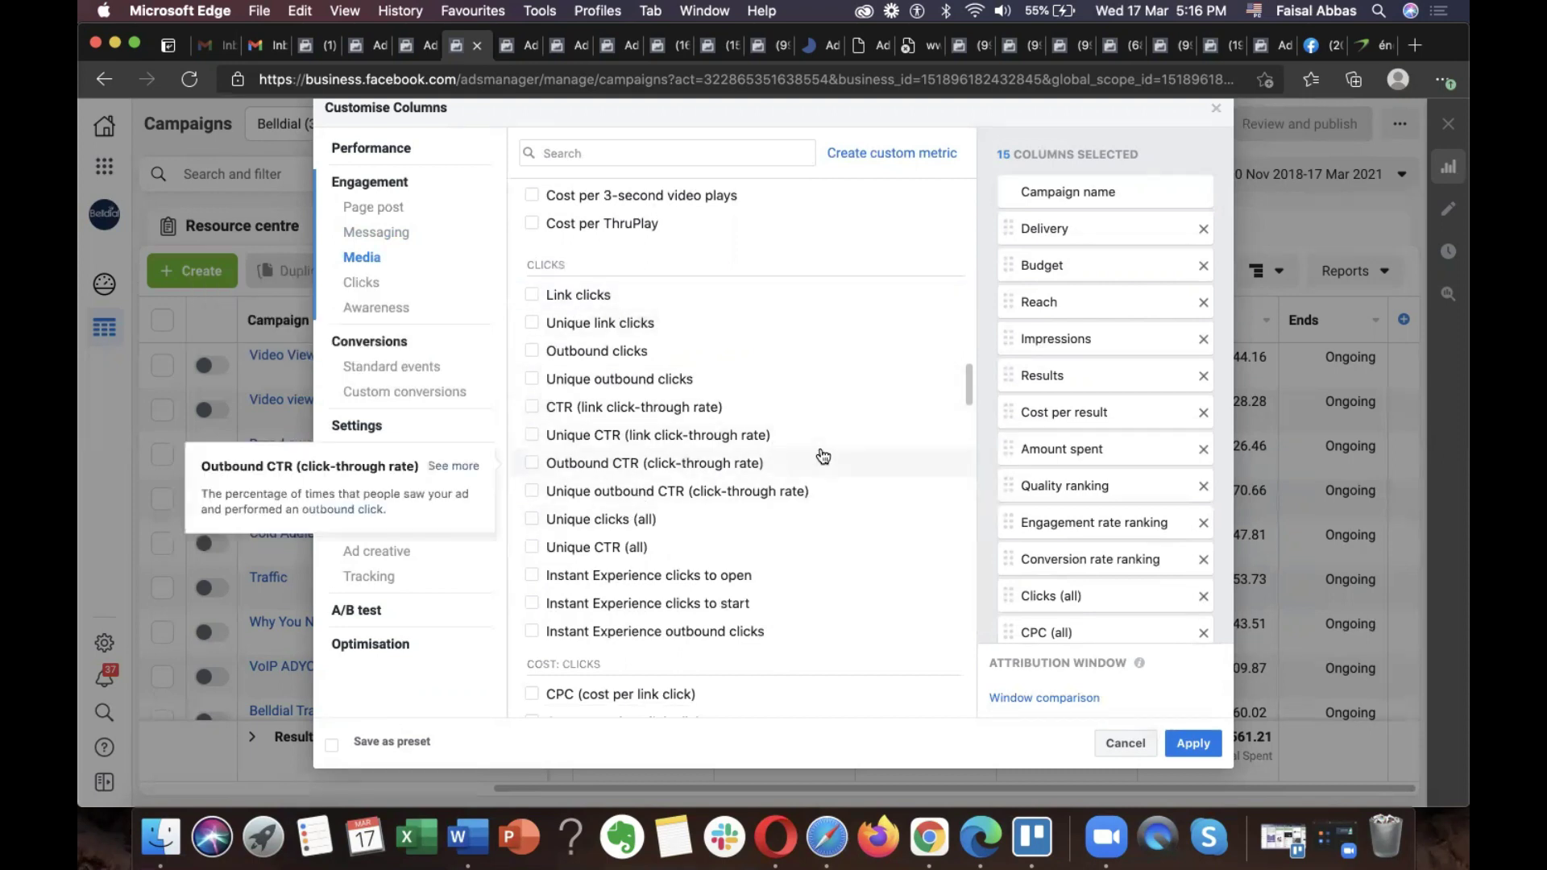
pyautogui.scroll(-10, 823, 456)
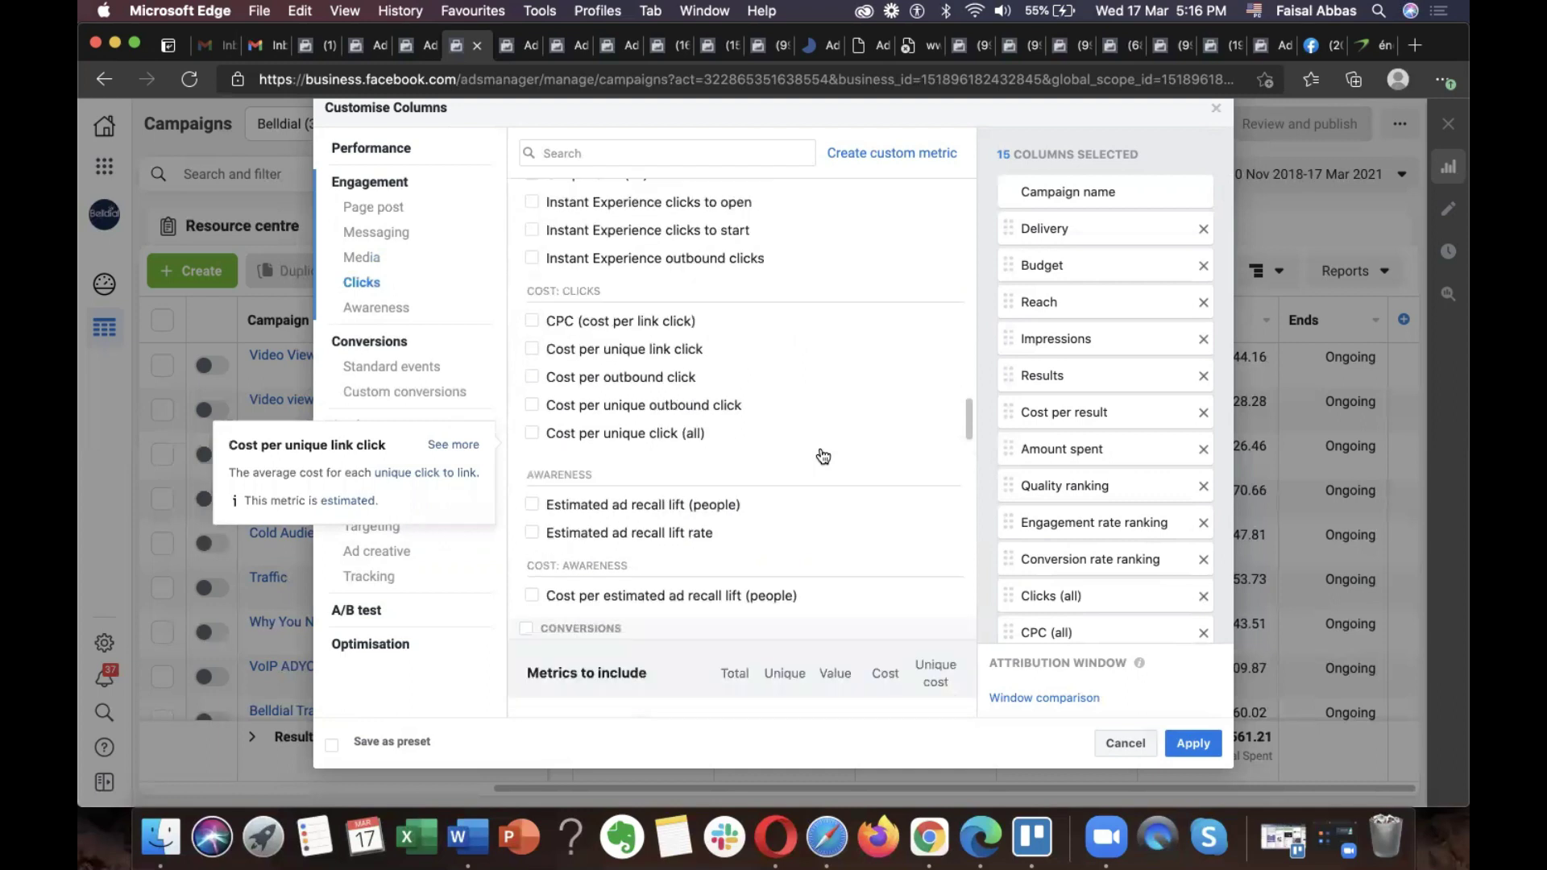
pyautogui.scroll(-4, 819, 452)
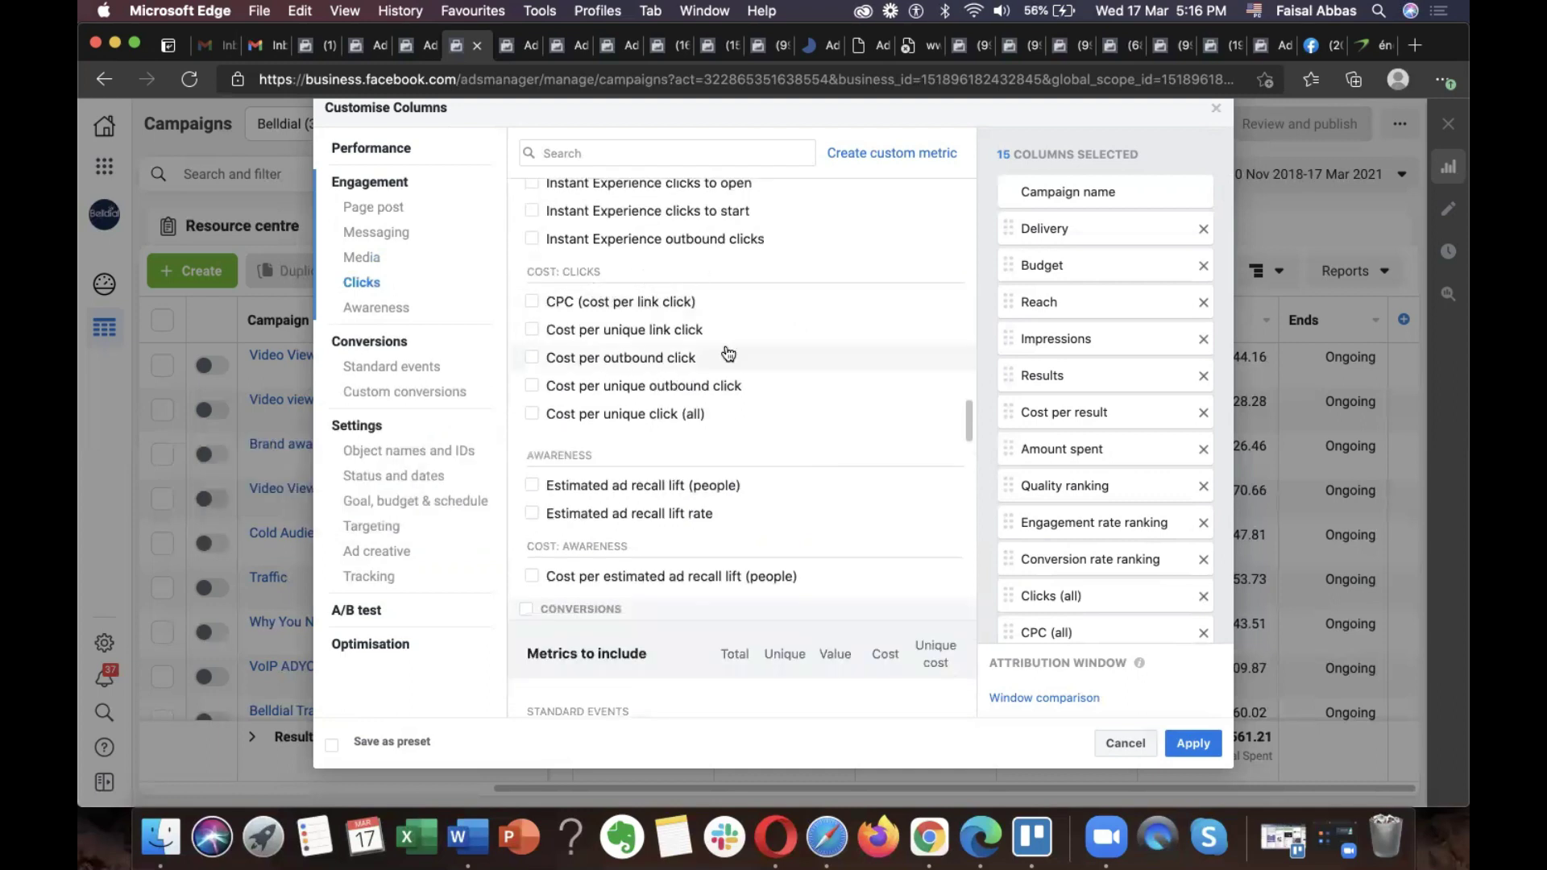
pyautogui.scroll(-4, 721, 352)
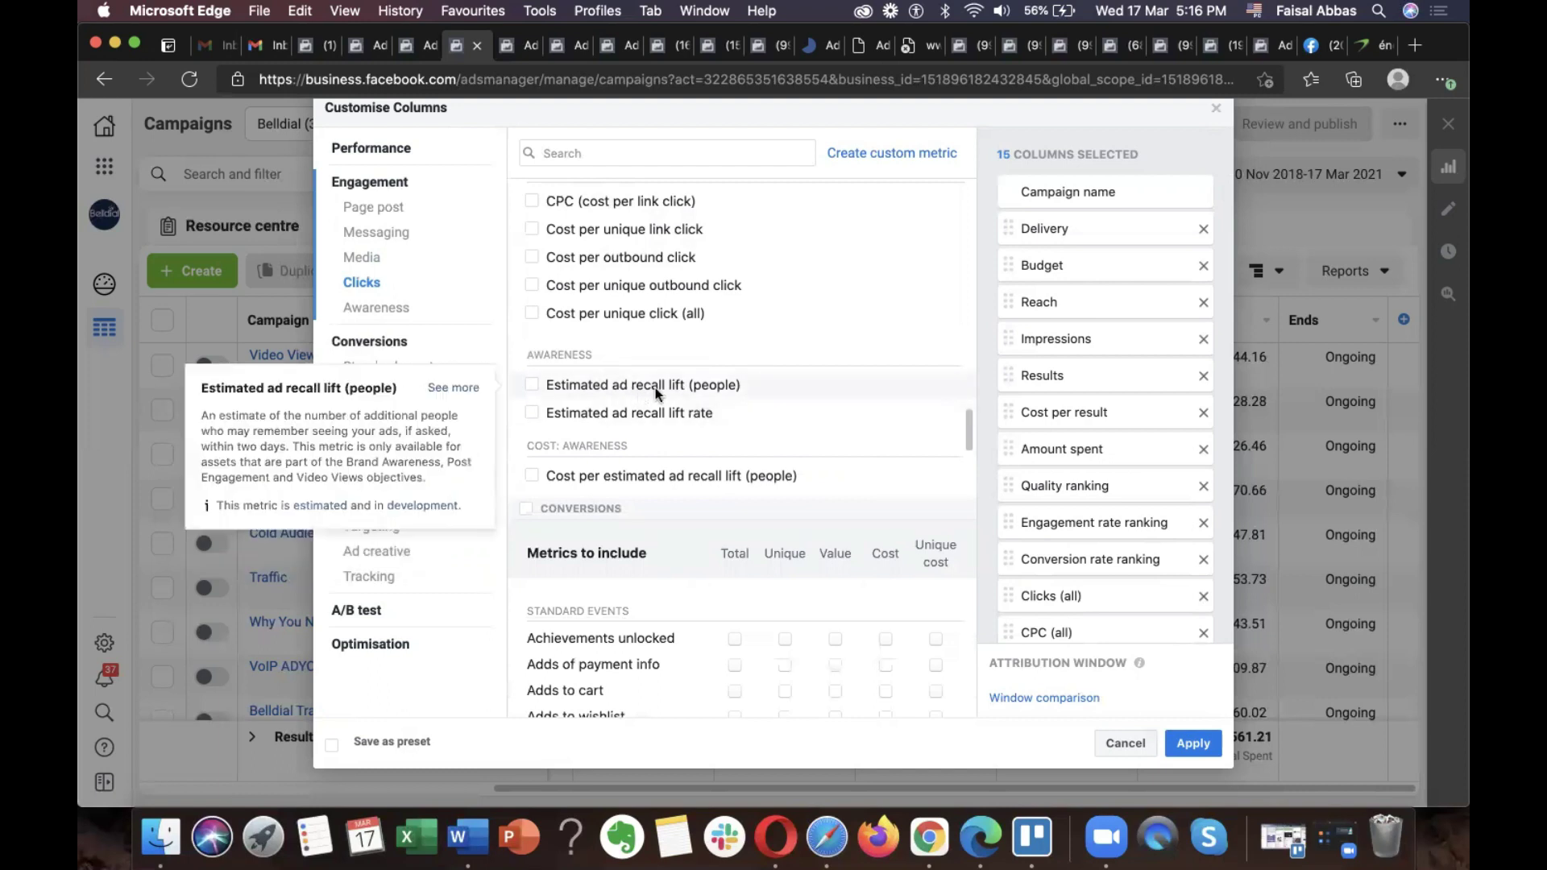
pyautogui.moveTo(612, 418)
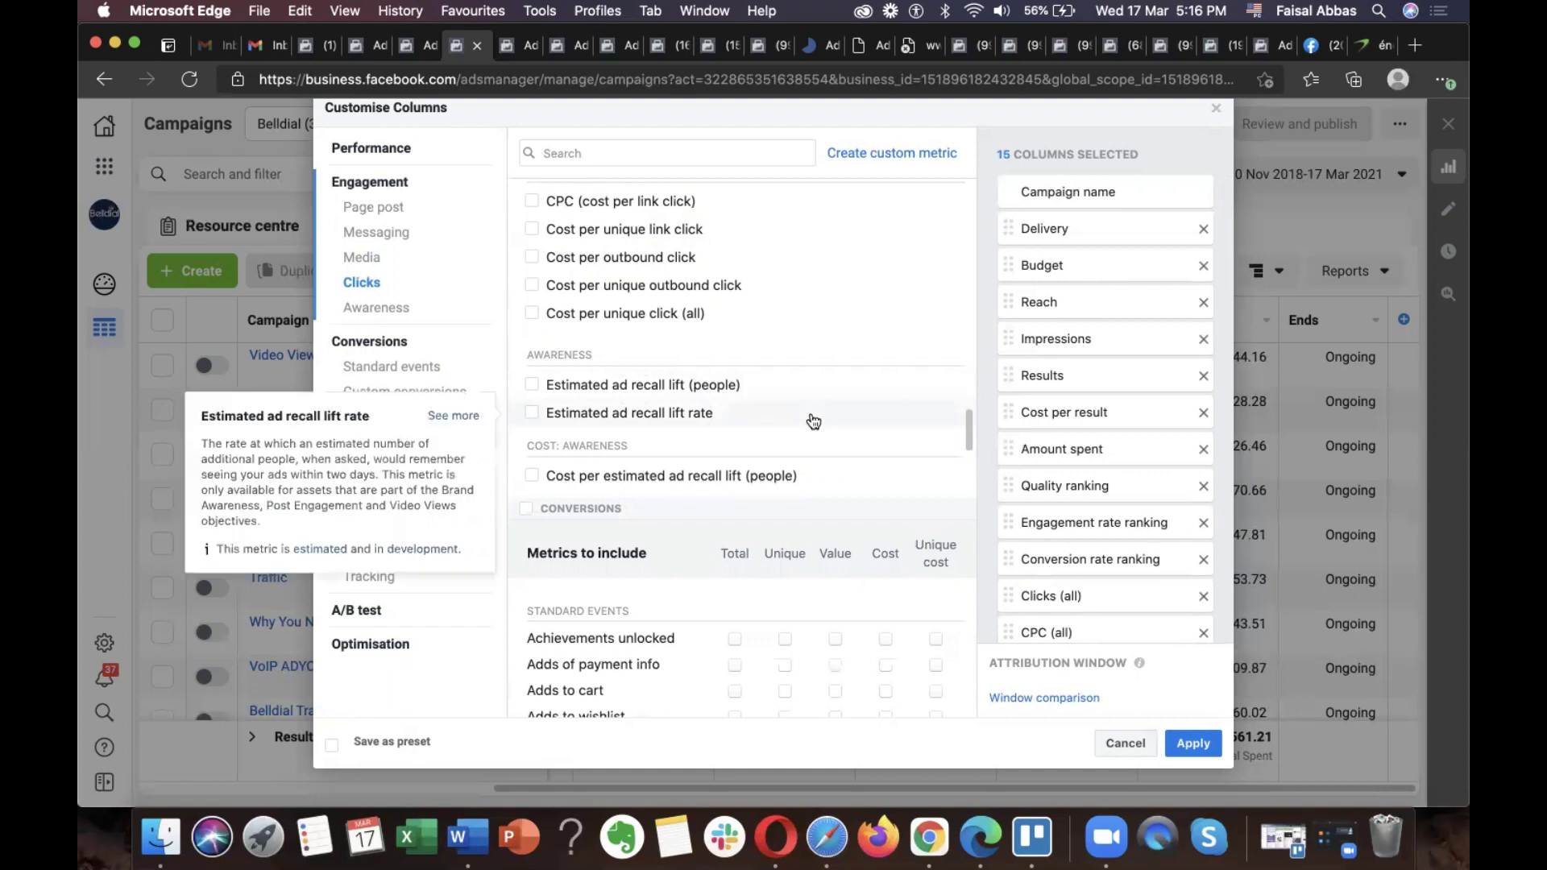
pyautogui.scroll(-3, 812, 420)
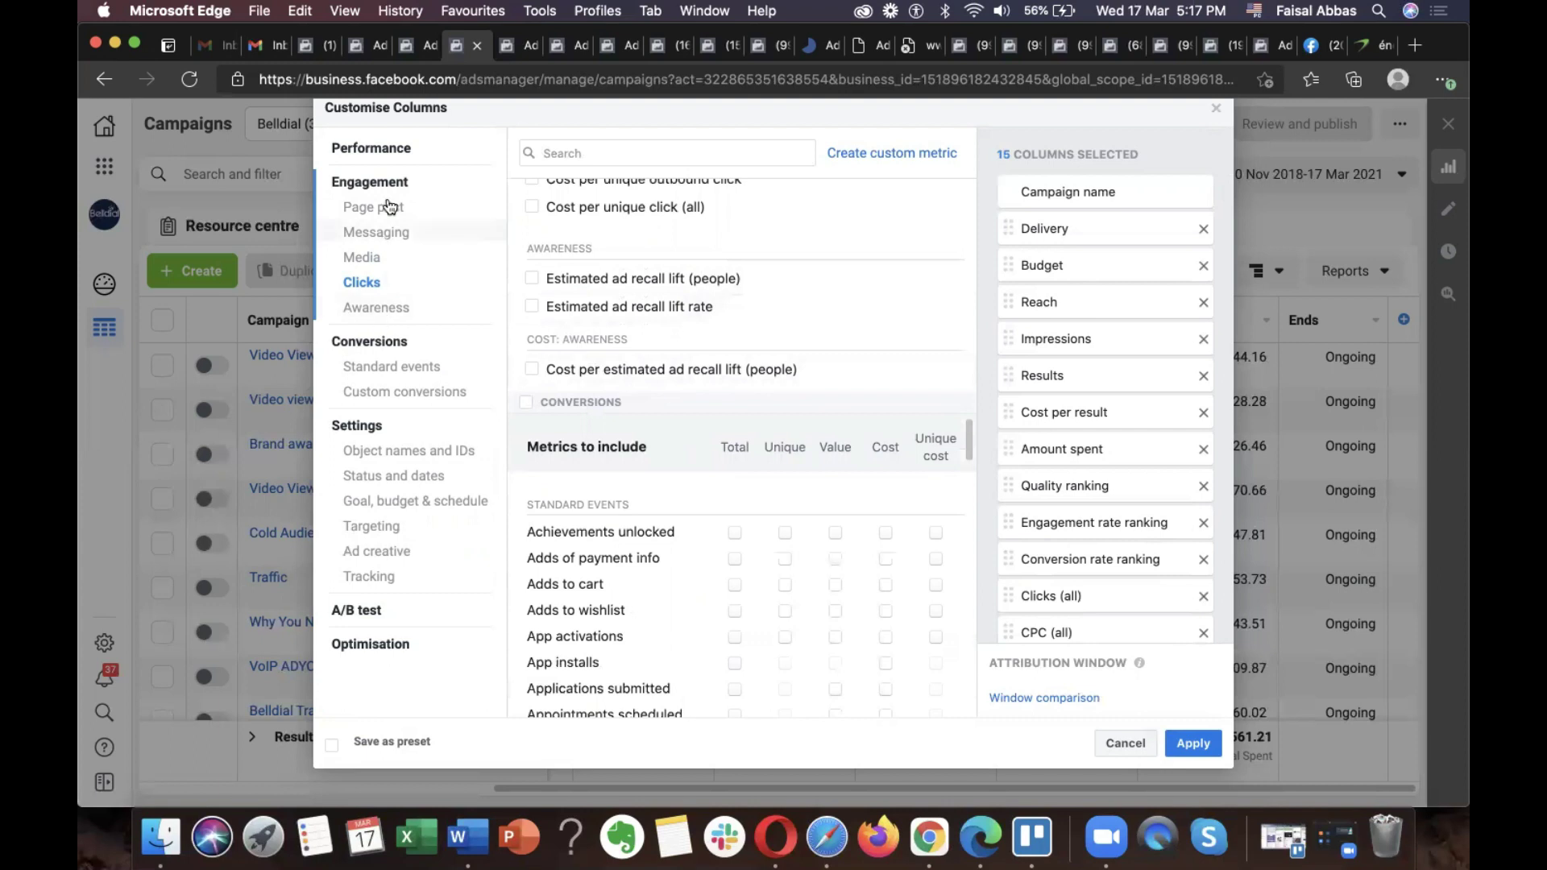
# - Add the total Leads metric from the standard conversion events to the selected columns
pyautogui.scroll(-5, 658, 409)
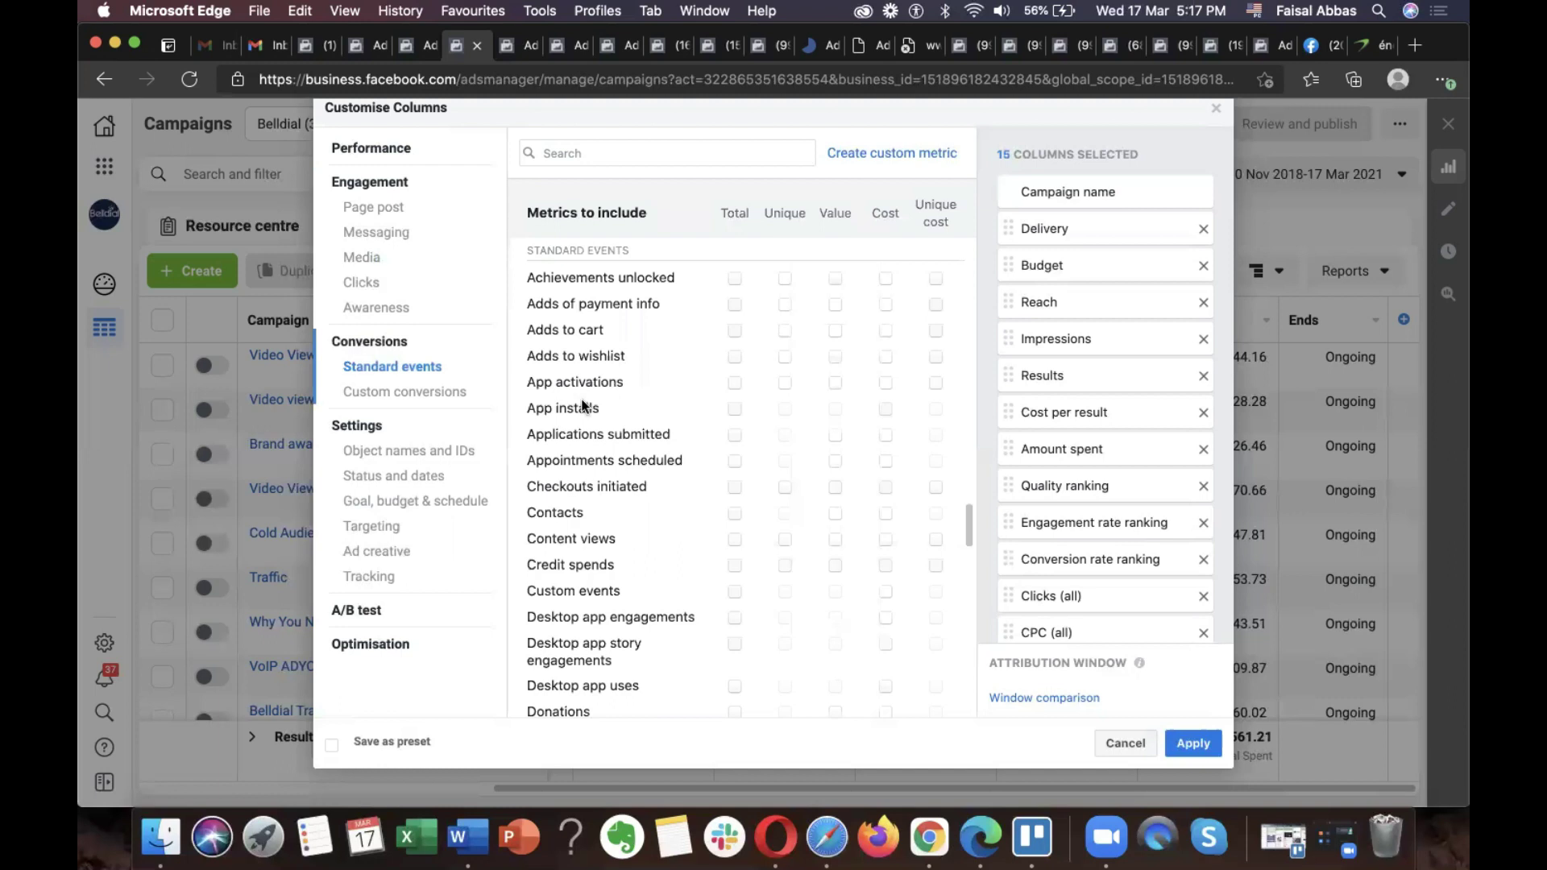
pyautogui.scroll(-5, 617, 417)
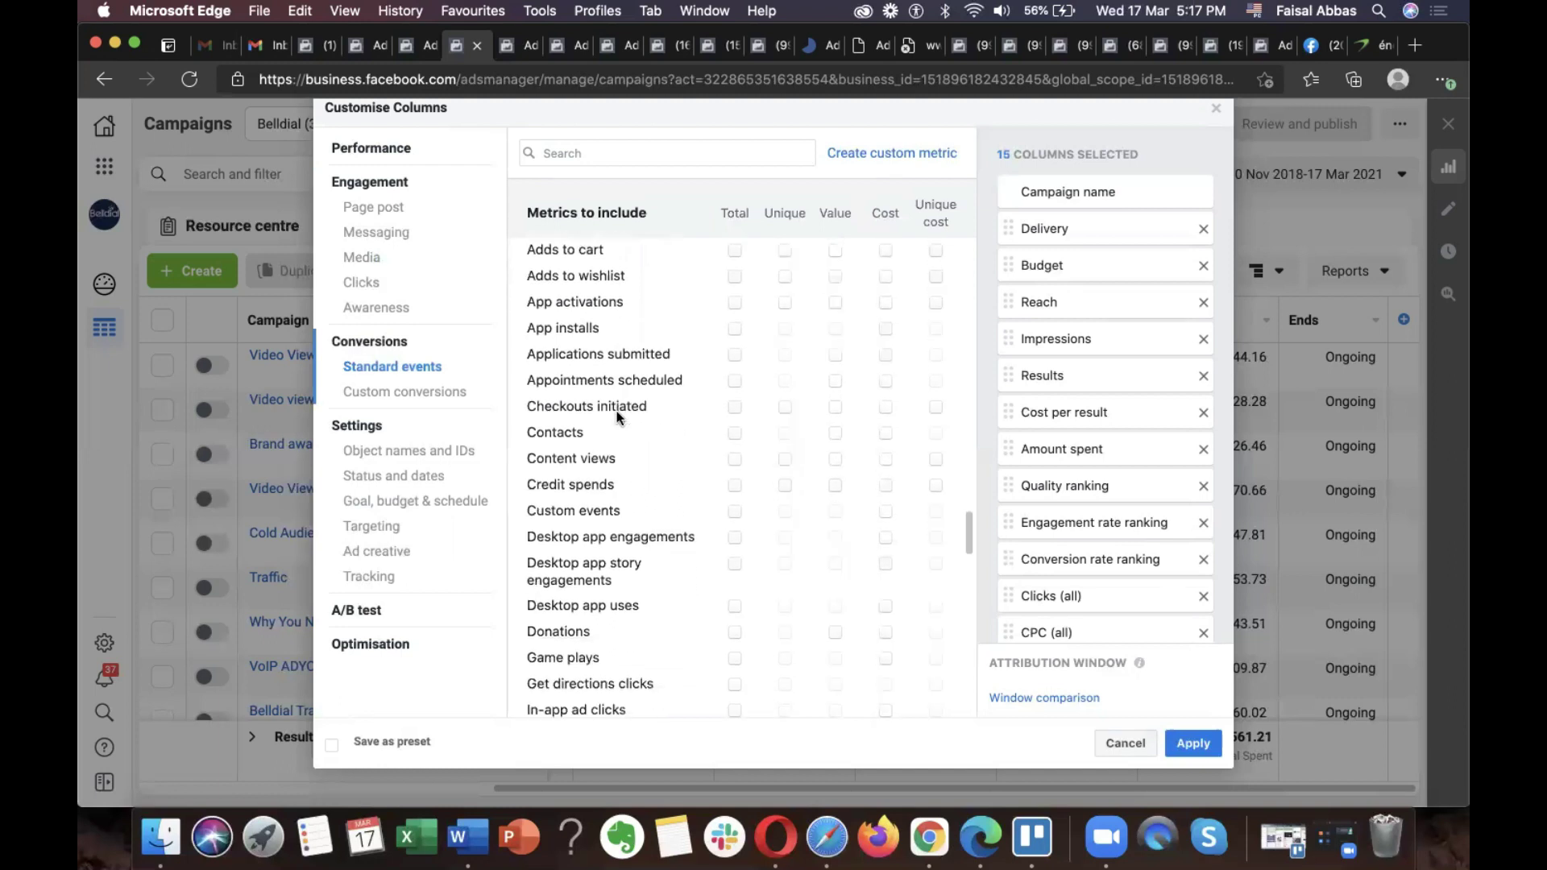
pyautogui.scroll(-3, 617, 416)
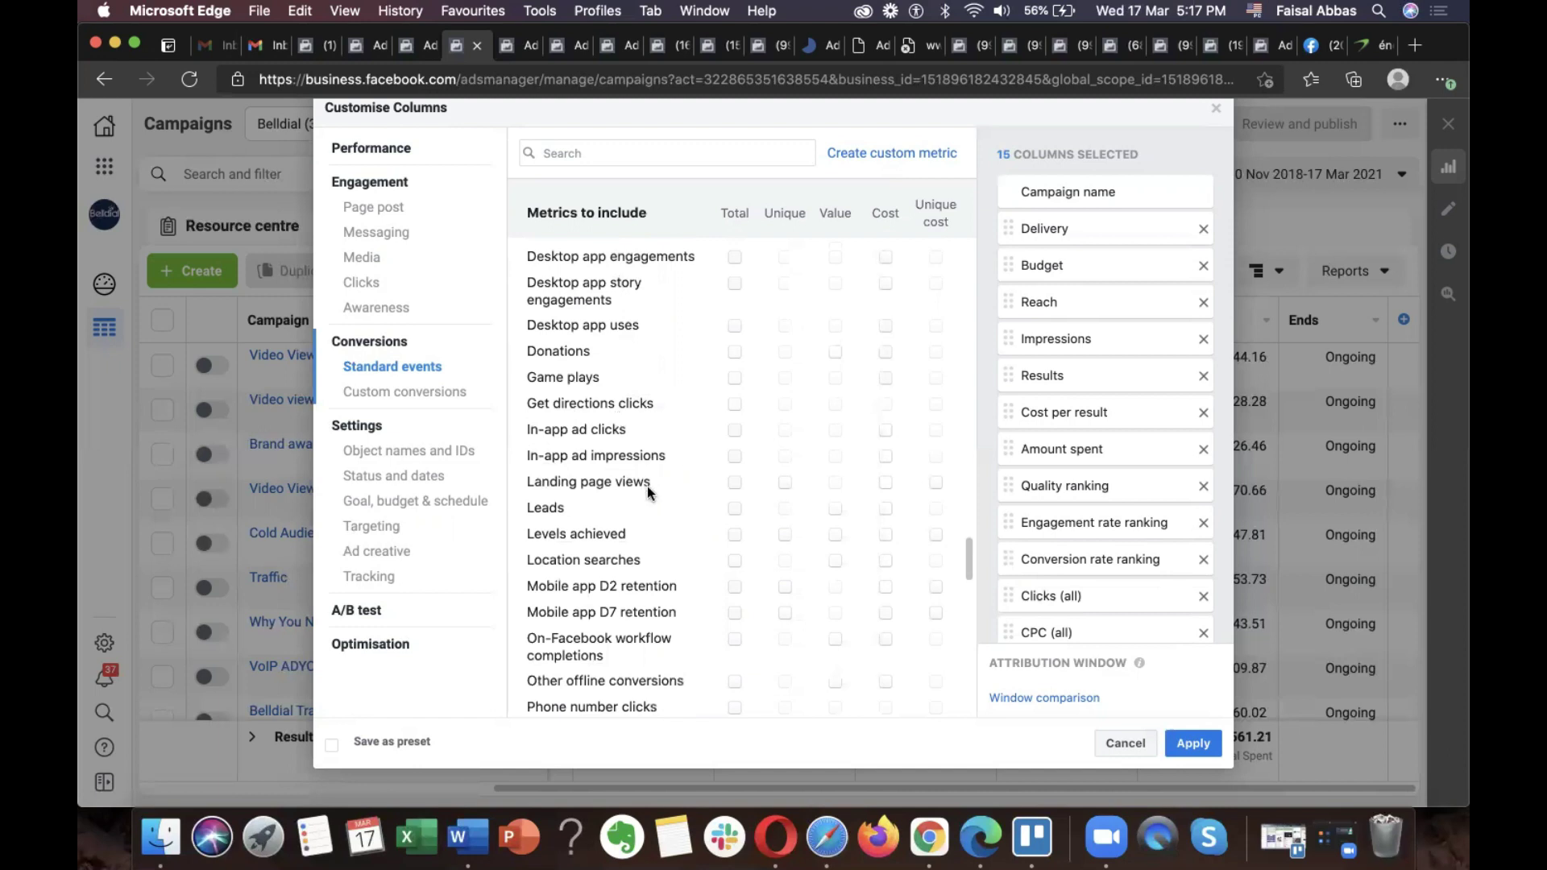
pyautogui.click(735, 510)
# - Add the total Purchases metric from the standard events and remove it again
pyautogui.scroll(-2, 646, 540)
pyautogui.scroll(-2, 698, 548)
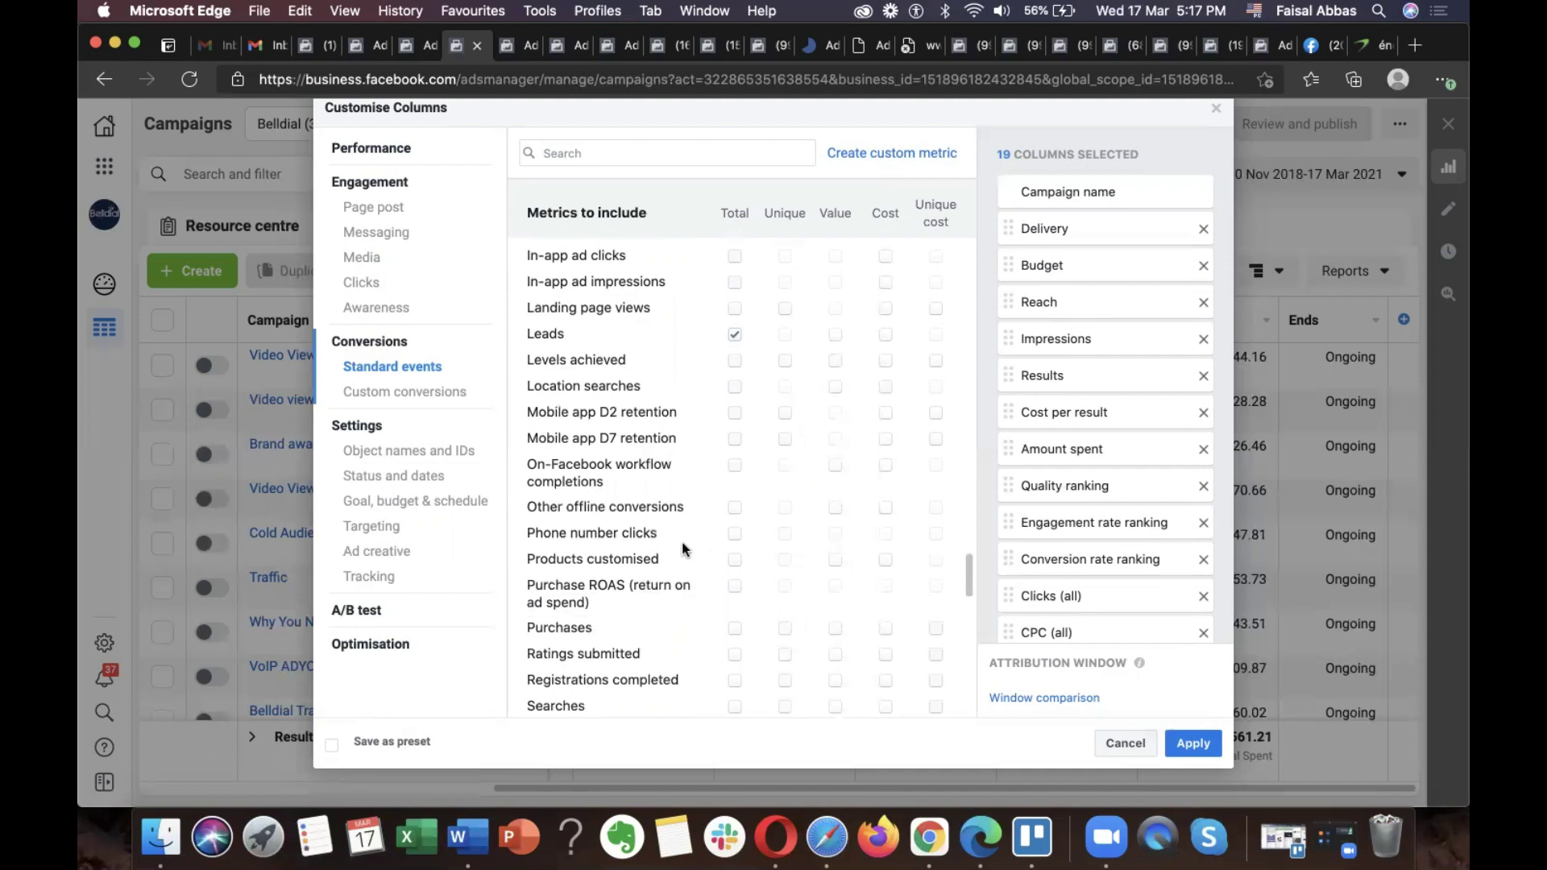
pyautogui.click(736, 630)
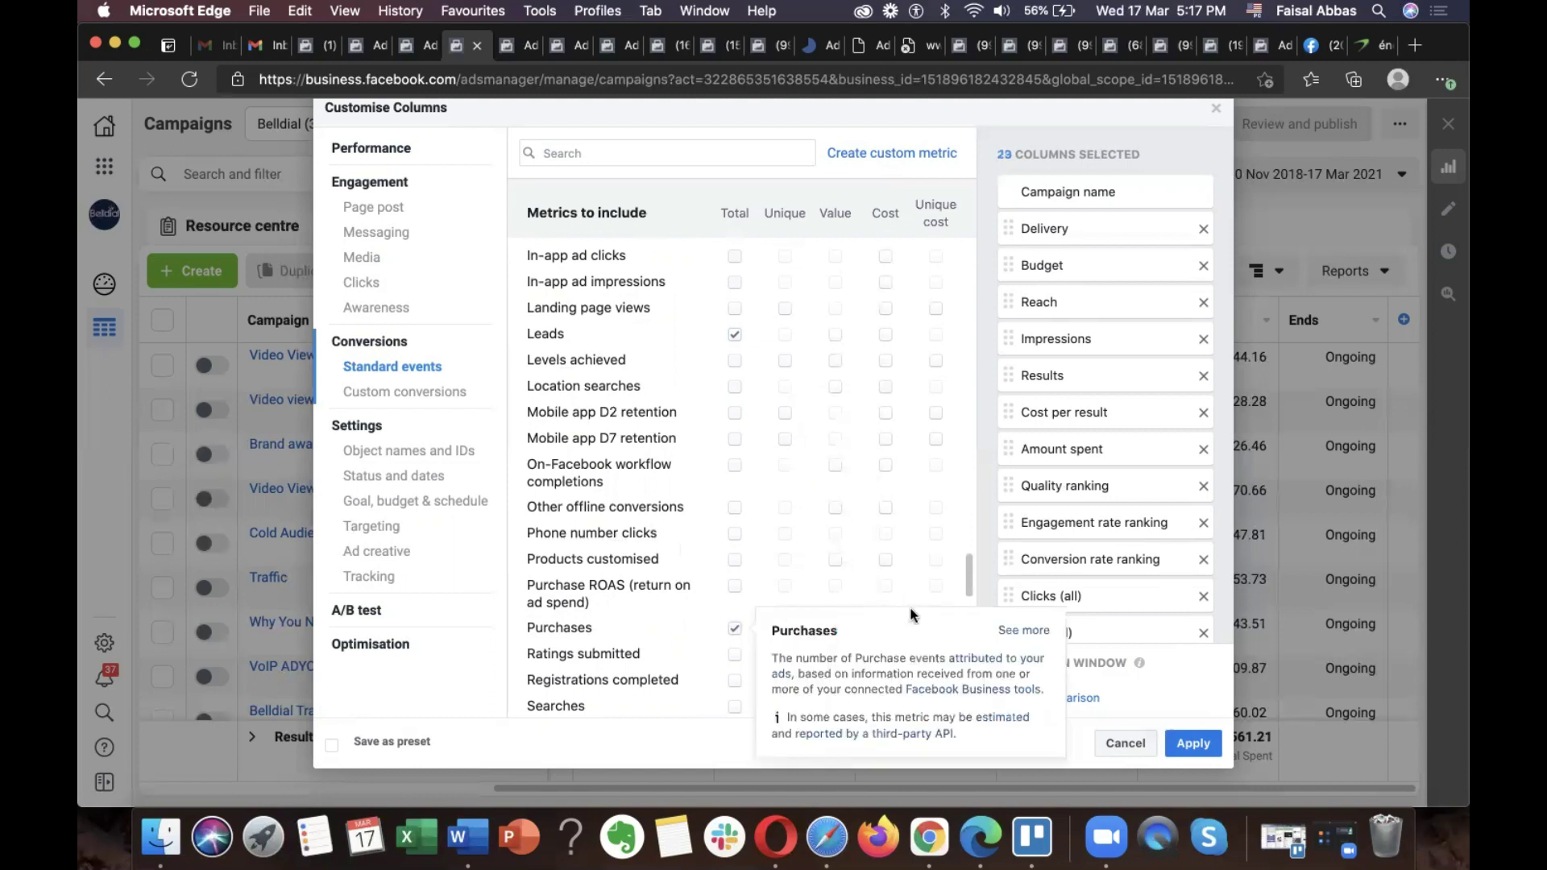
pyautogui.click(735, 630)
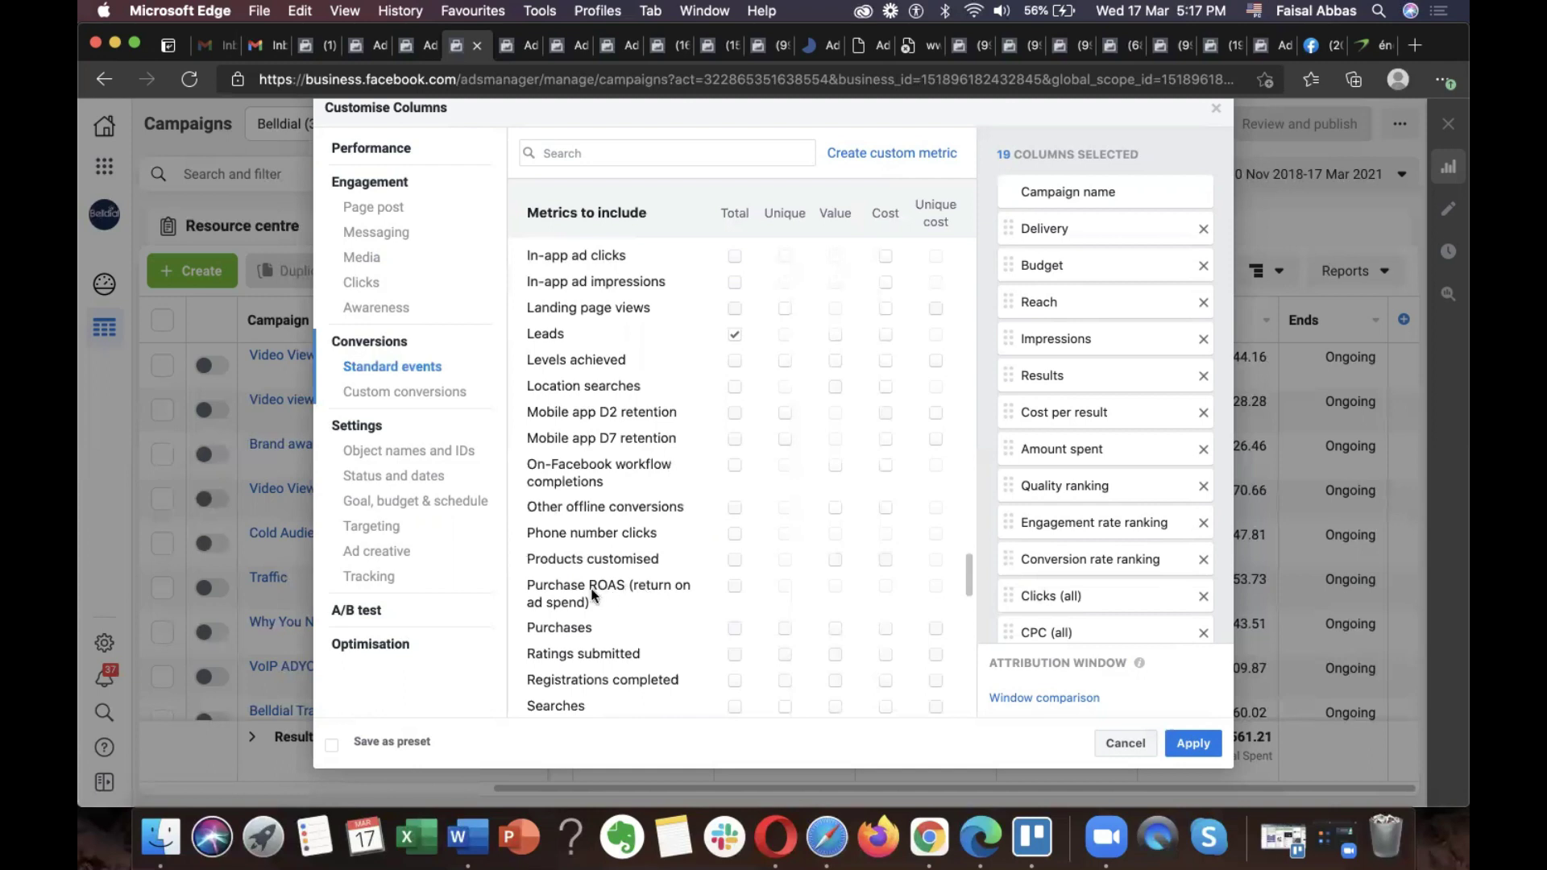
# - Look through the remaining standard events and custom conversions, and remove the total Leads metric from the selected columns
pyautogui.scroll(-3, 680, 593)
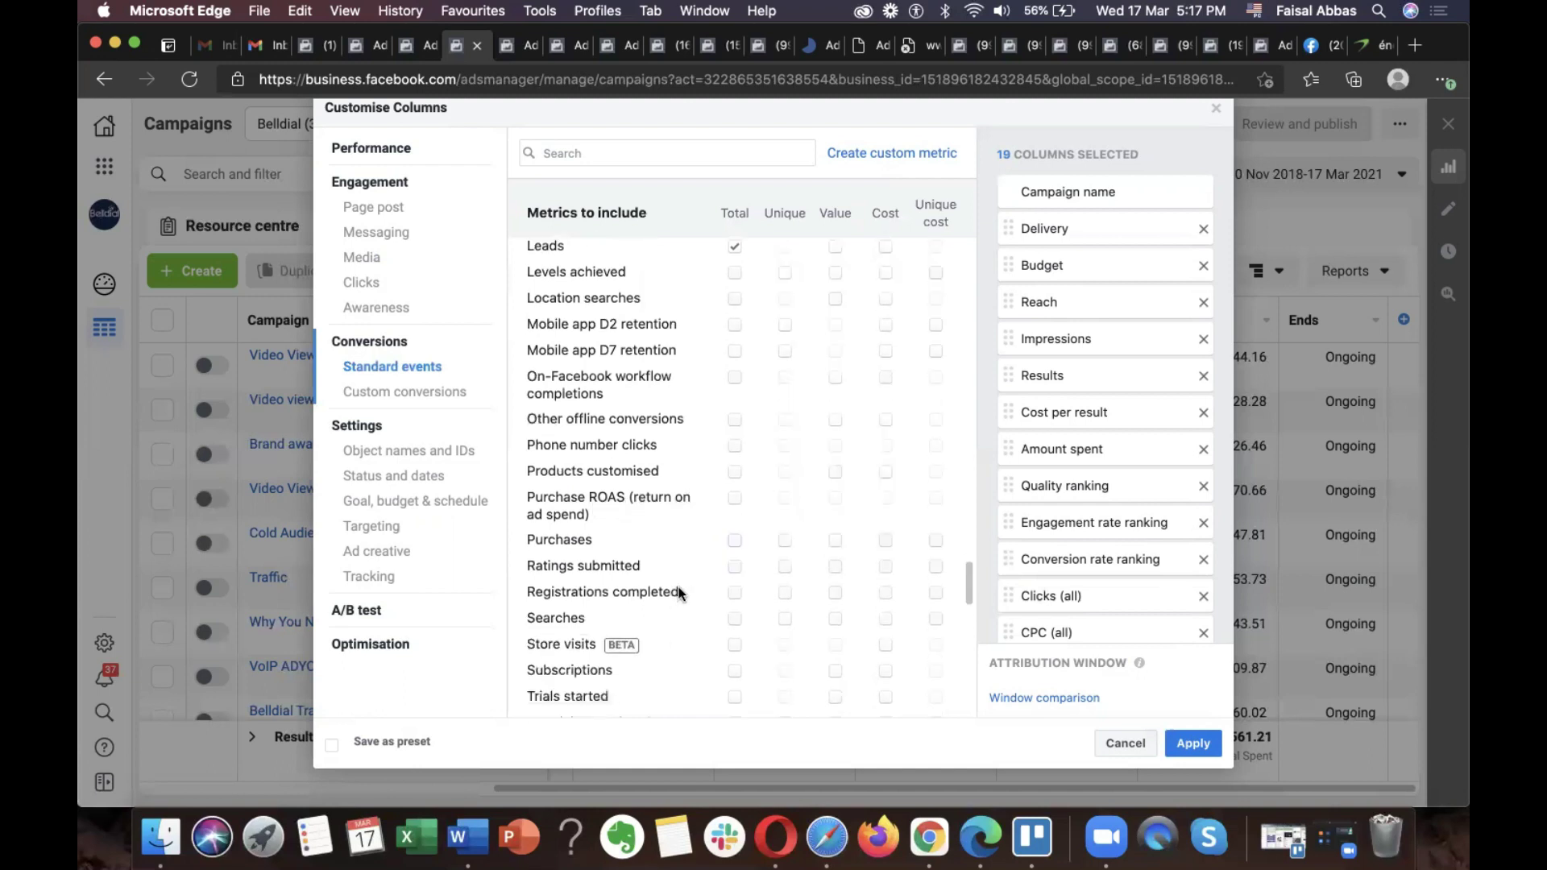
pyautogui.scroll(-3, 690, 509)
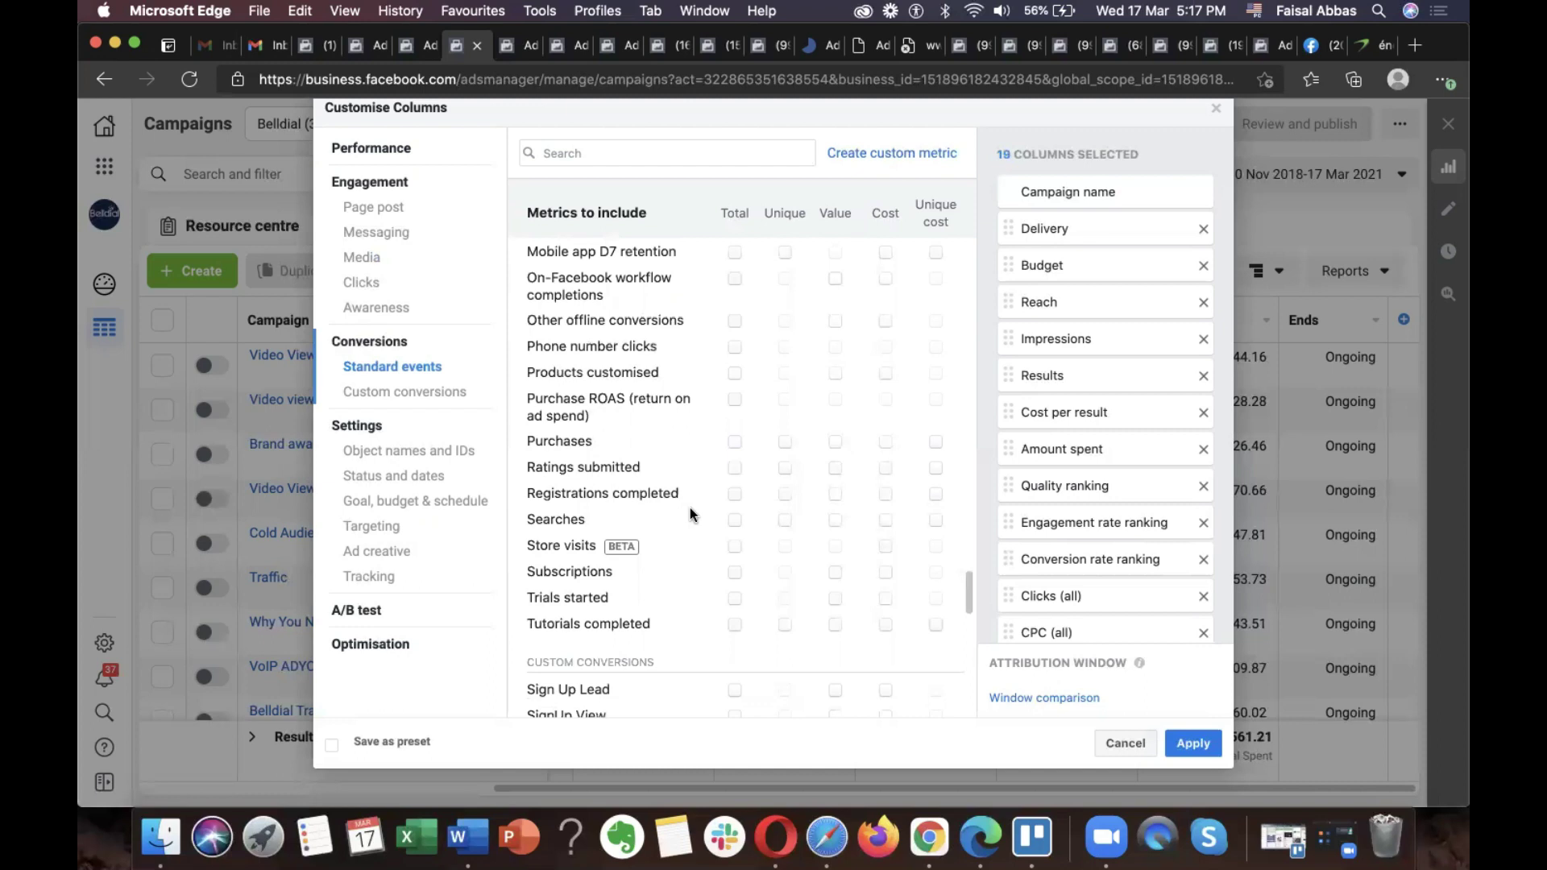
pyautogui.scroll(2, 690, 507)
pyautogui.scroll(-10, 690, 508)
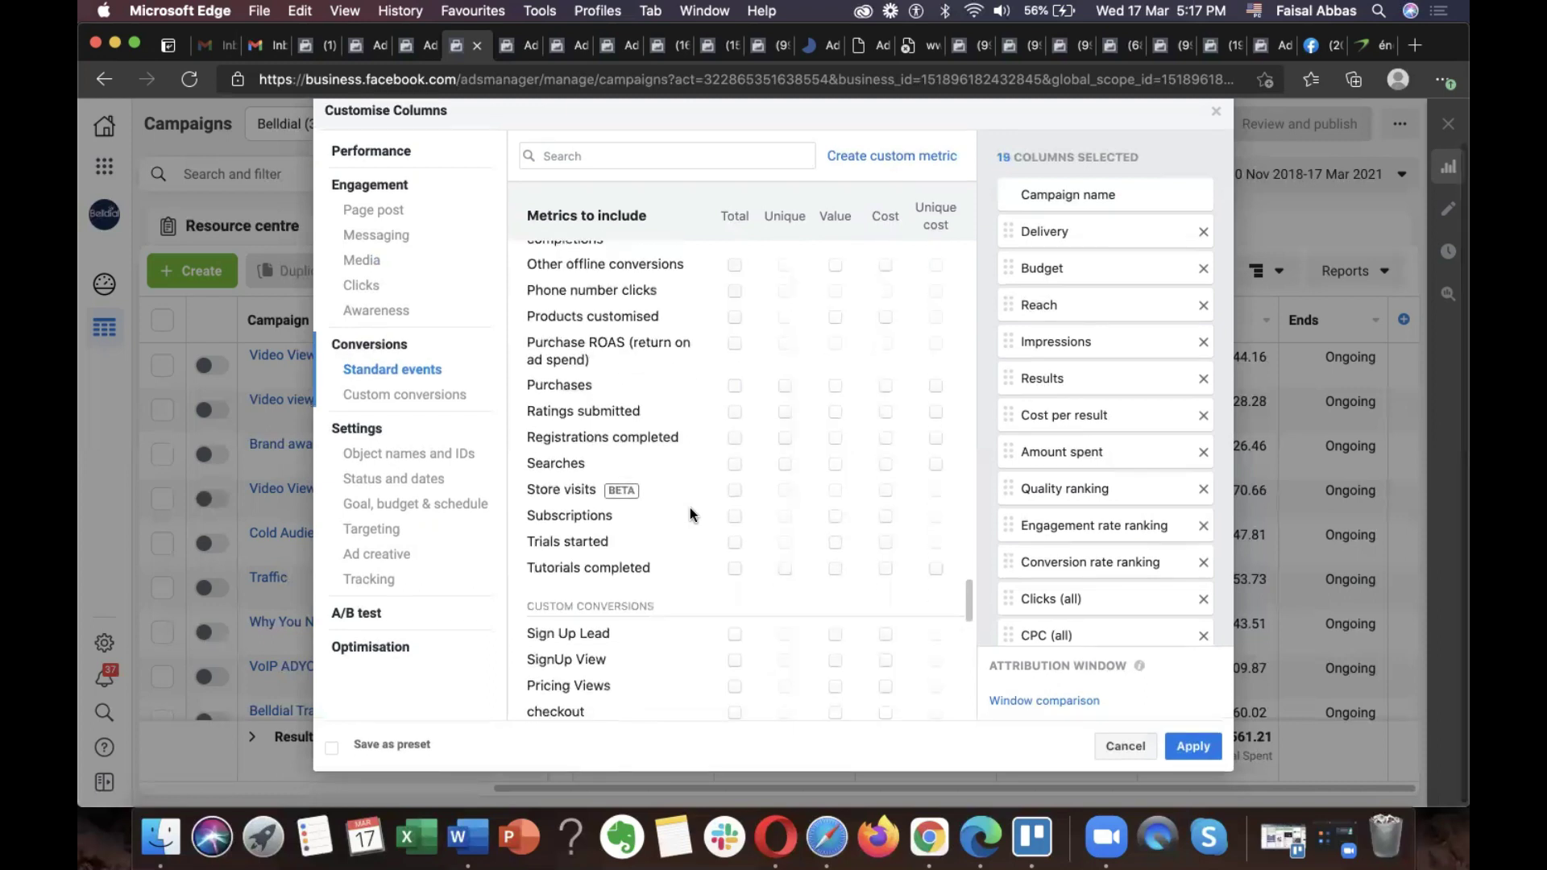
pyautogui.scroll(-1, 690, 508)
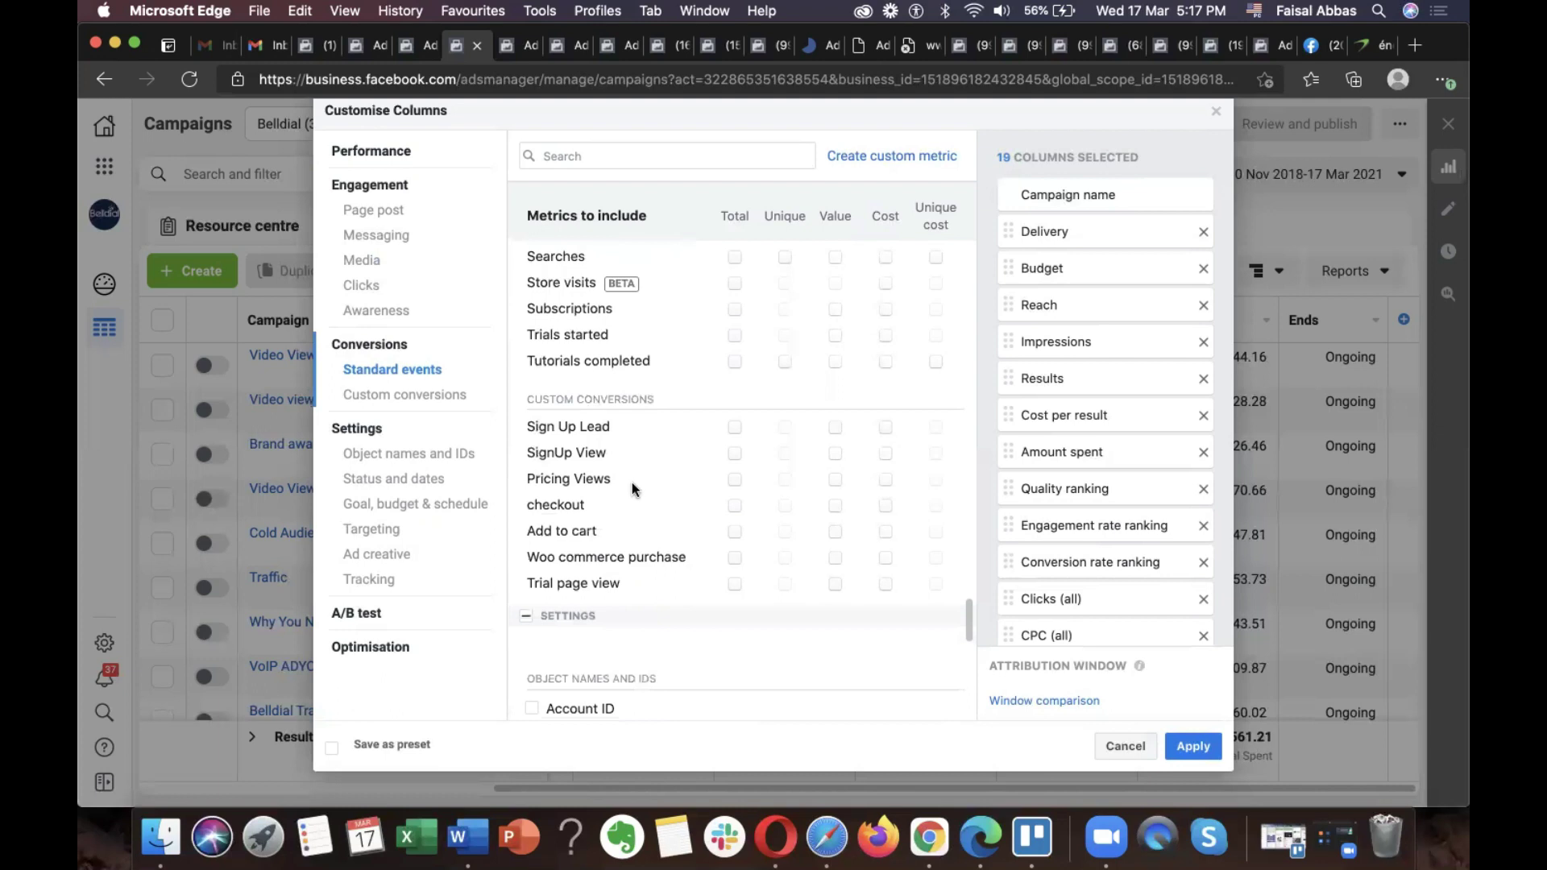
pyautogui.scroll(-3, 680, 482)
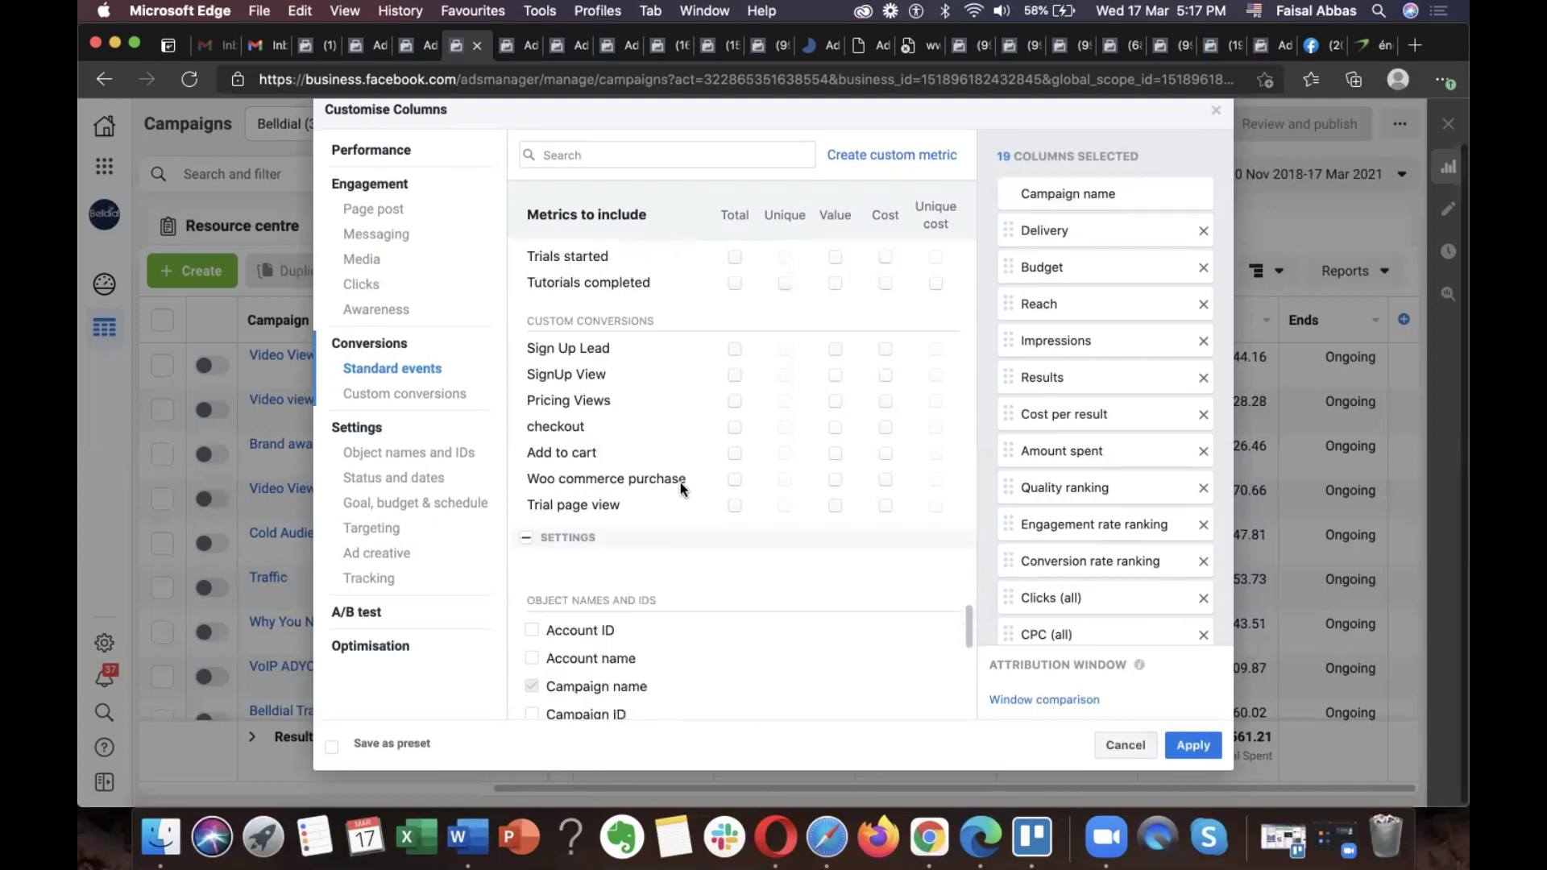
pyautogui.scroll(10, 719, 370)
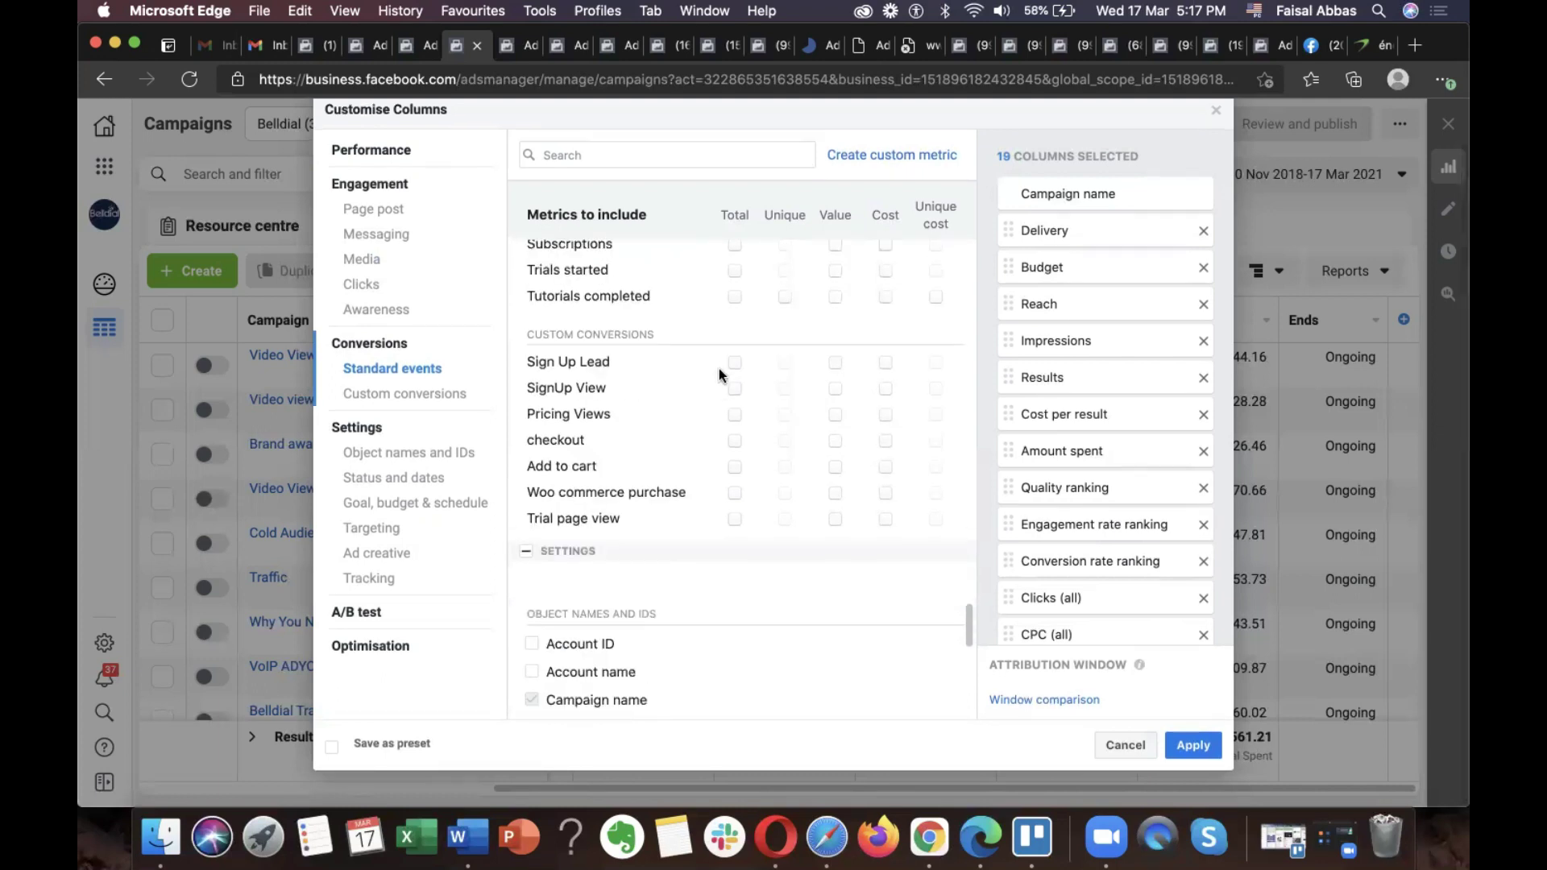
pyautogui.click(735, 357)
# - Add the totals of the custom conversions Sign Up Lead, SignUp View, Pricing Views, checkout, Add to cart, Woo commerce purchase and Trial page view
pyautogui.scroll(-2, 665, 477)
pyautogui.scroll(-7, 666, 477)
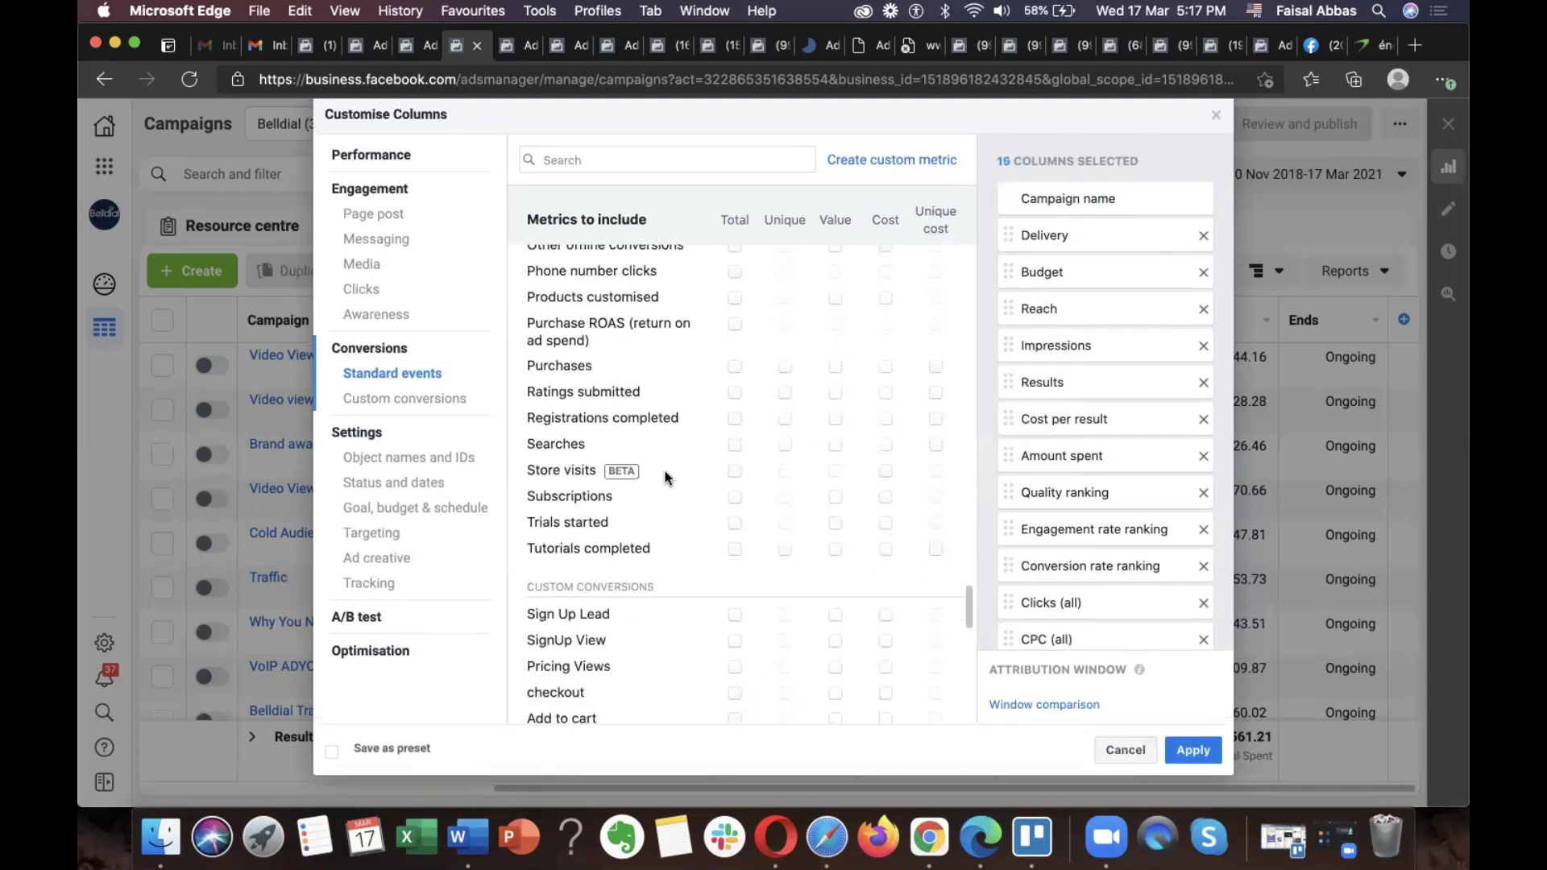
pyautogui.click(735, 411)
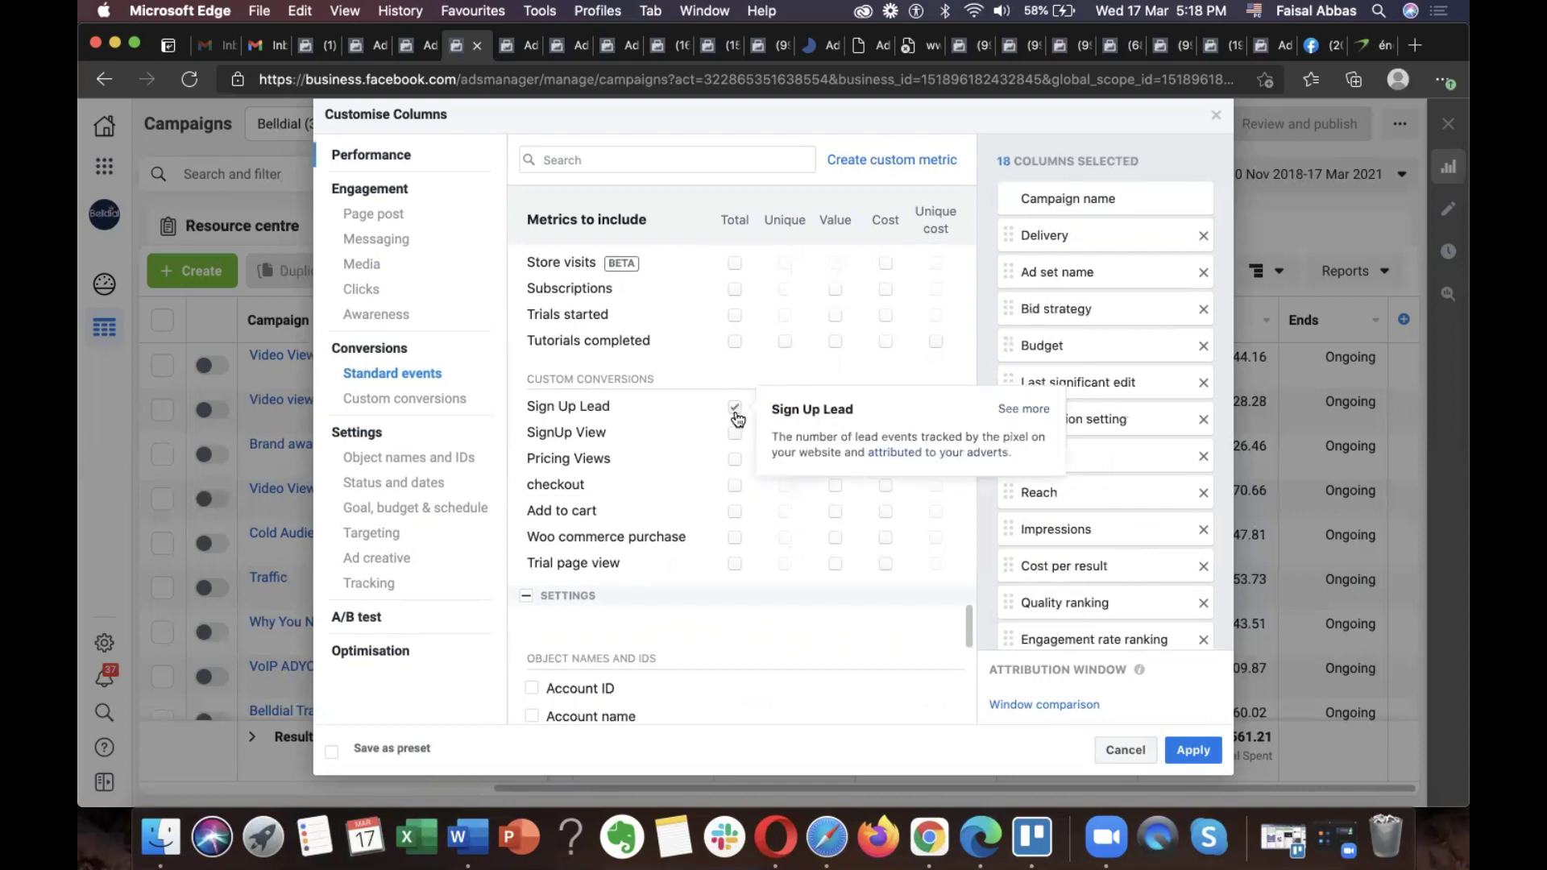
pyautogui.click(735, 435)
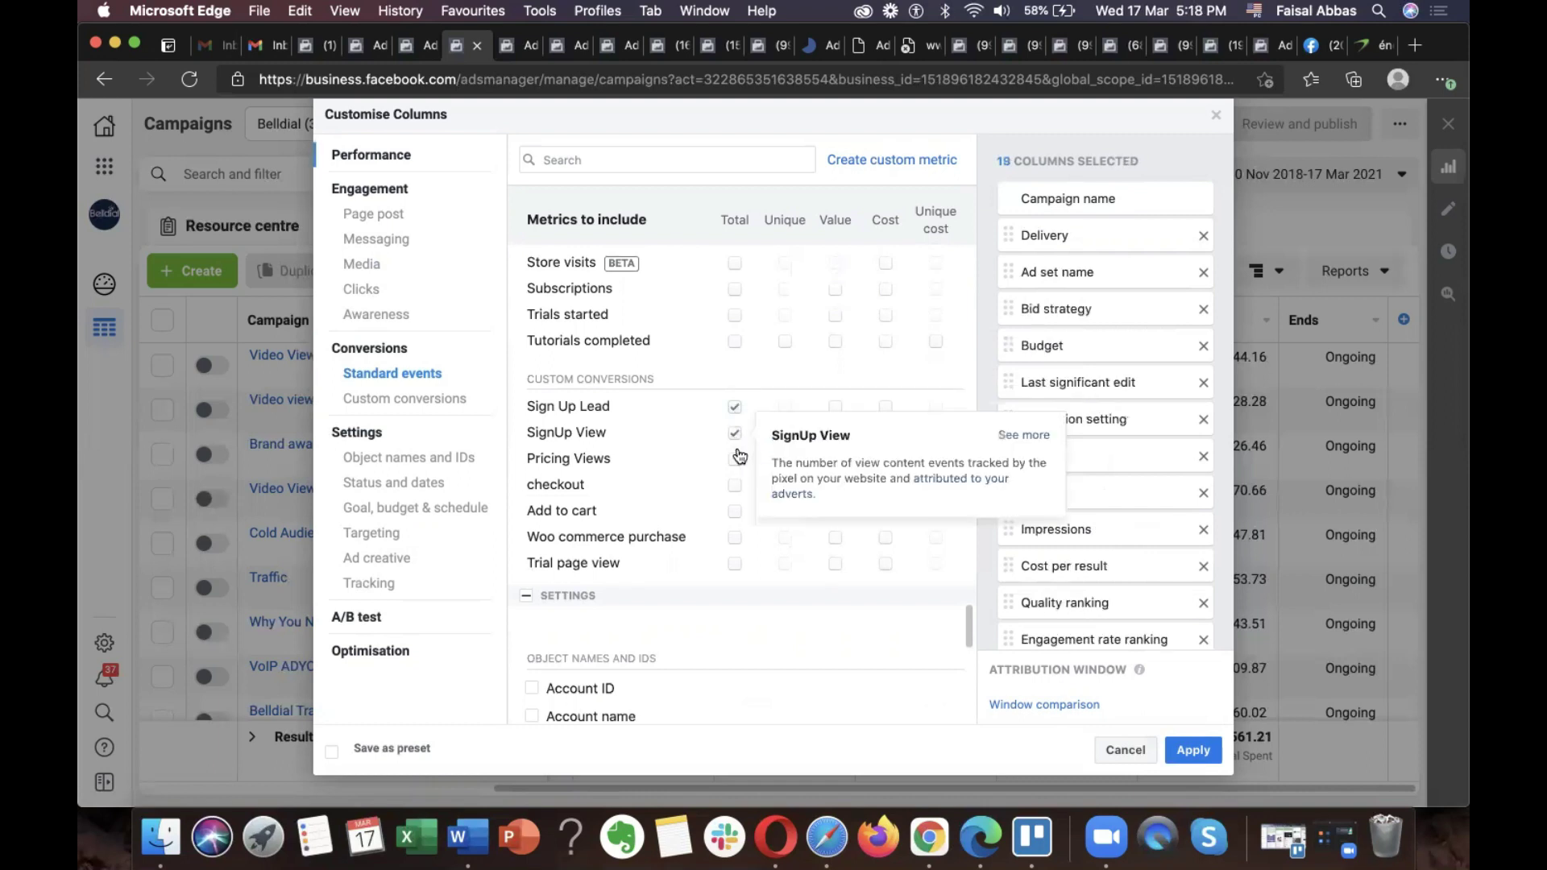
pyautogui.click(735, 460)
pyautogui.click(735, 485)
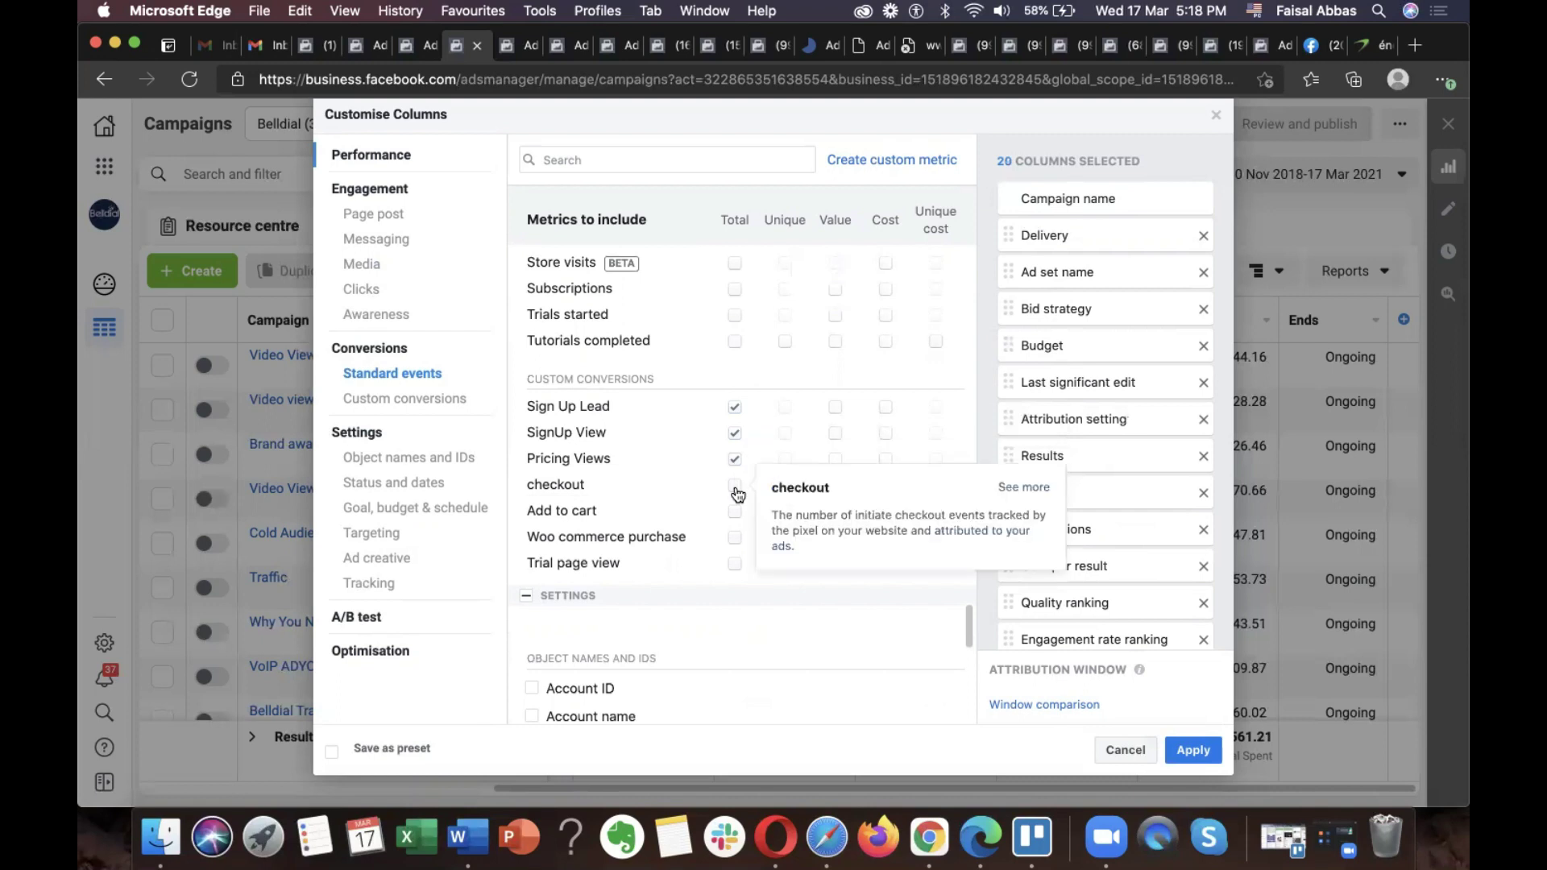
pyautogui.click(735, 512)
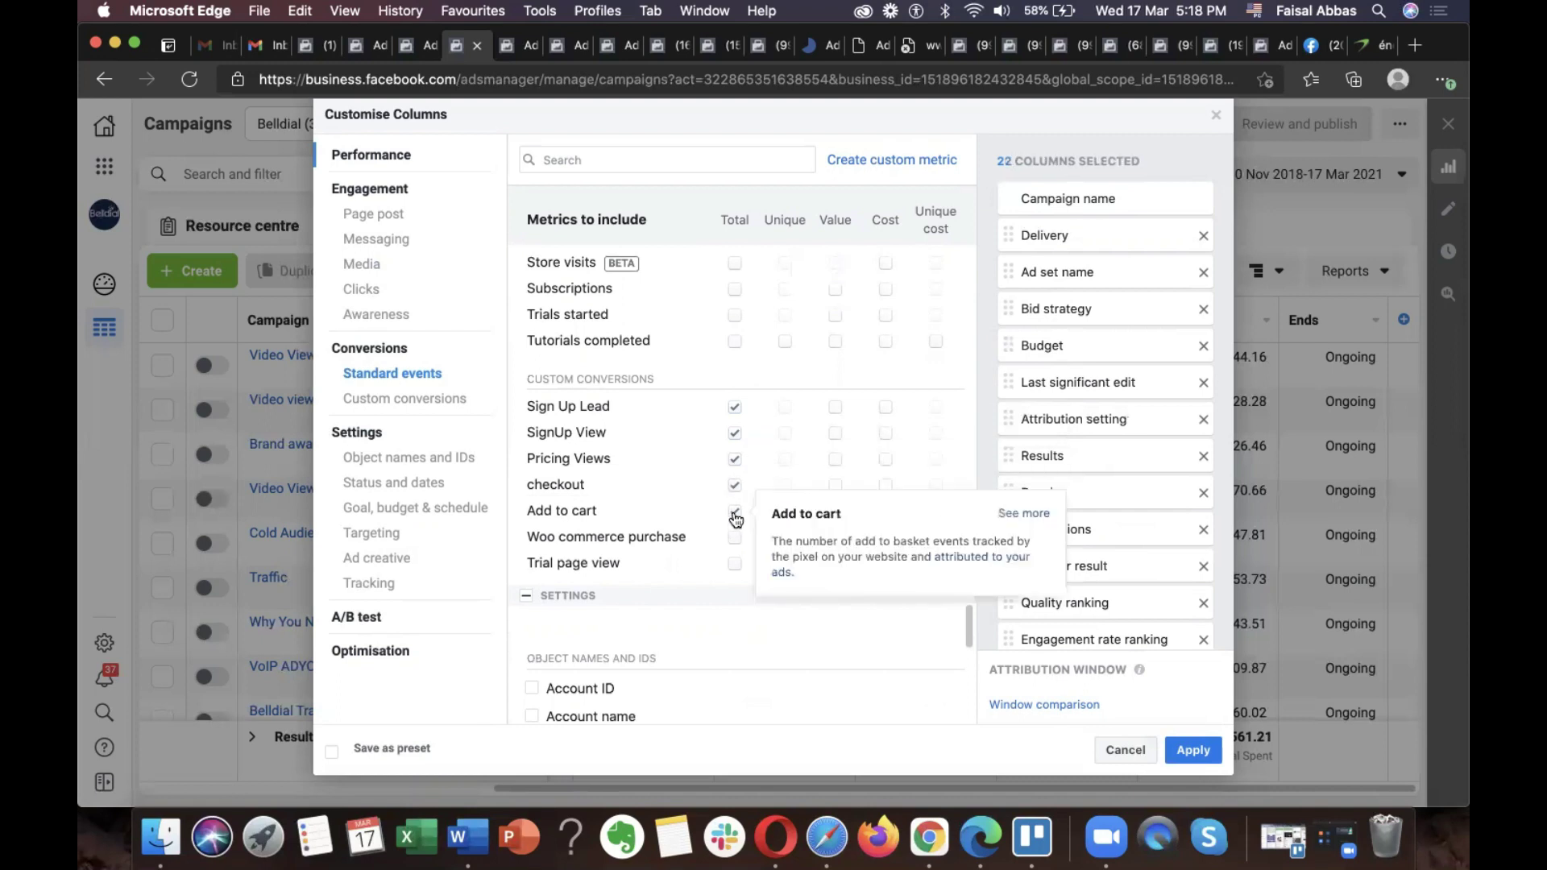
pyautogui.click(737, 538)
pyautogui.click(735, 565)
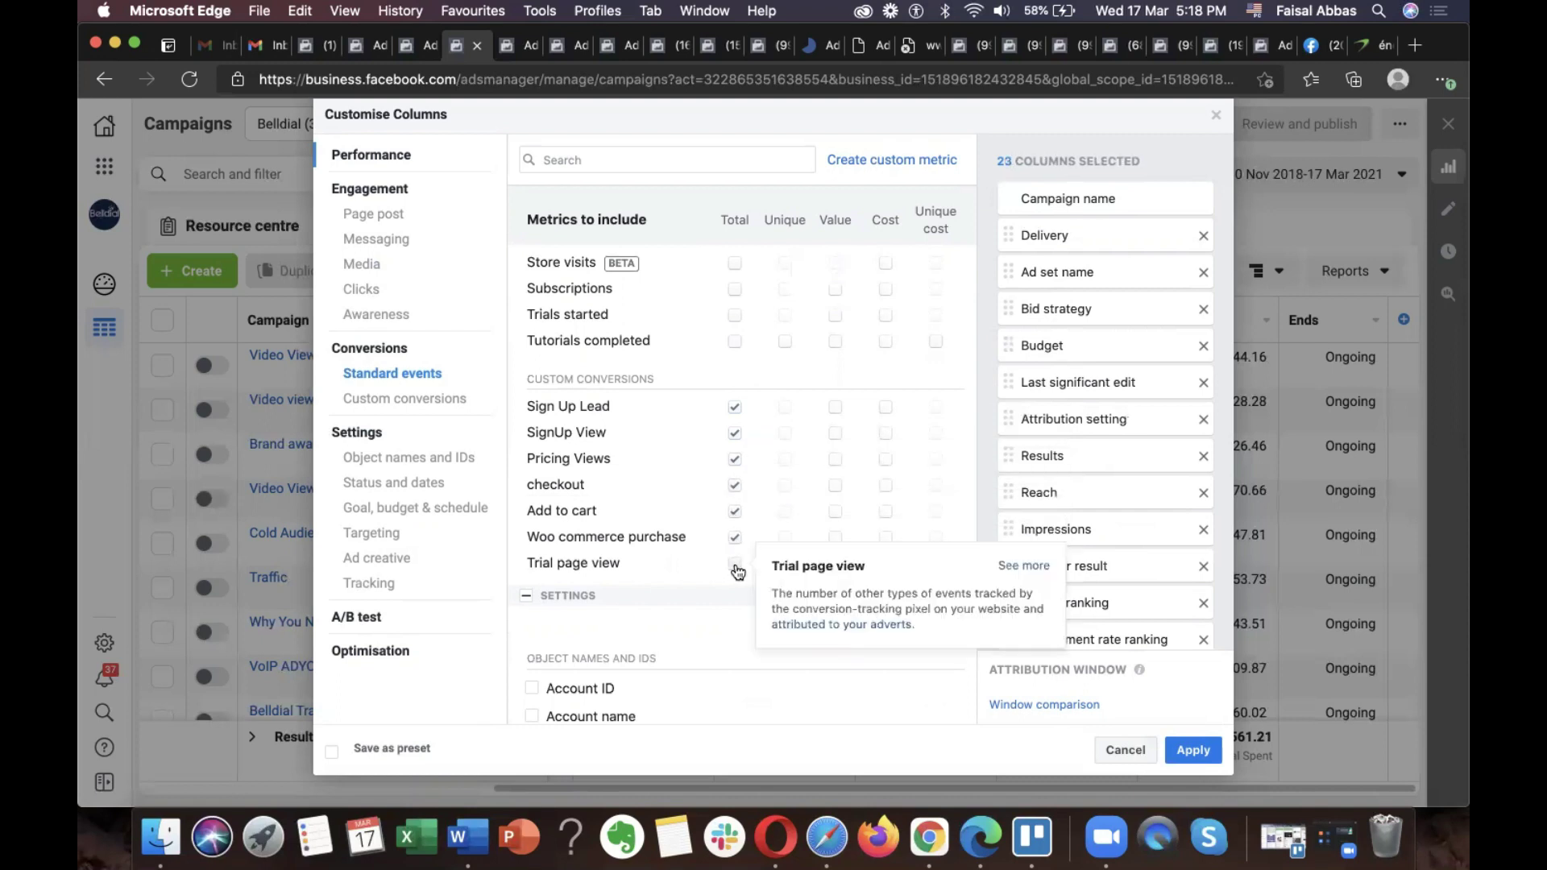
# - Examine the available settings columns, from object names and dates through targeting, ad creative and tracking to A/B test and optimisation
pyautogui.scroll(-3, 662, 484)
pyautogui.scroll(2, 663, 480)
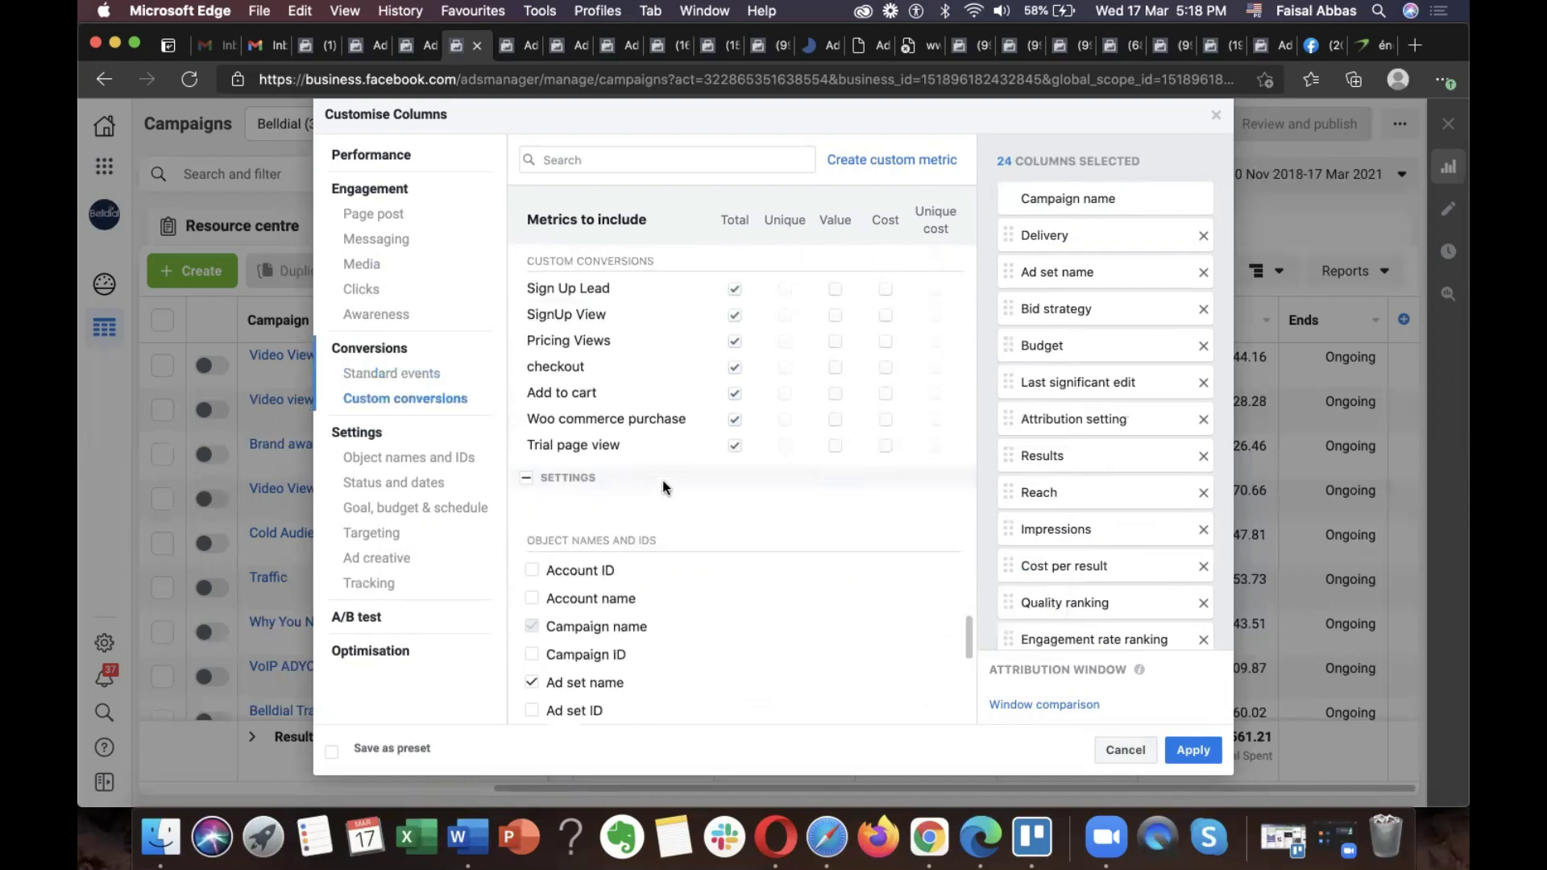
pyautogui.scroll(-8, 662, 480)
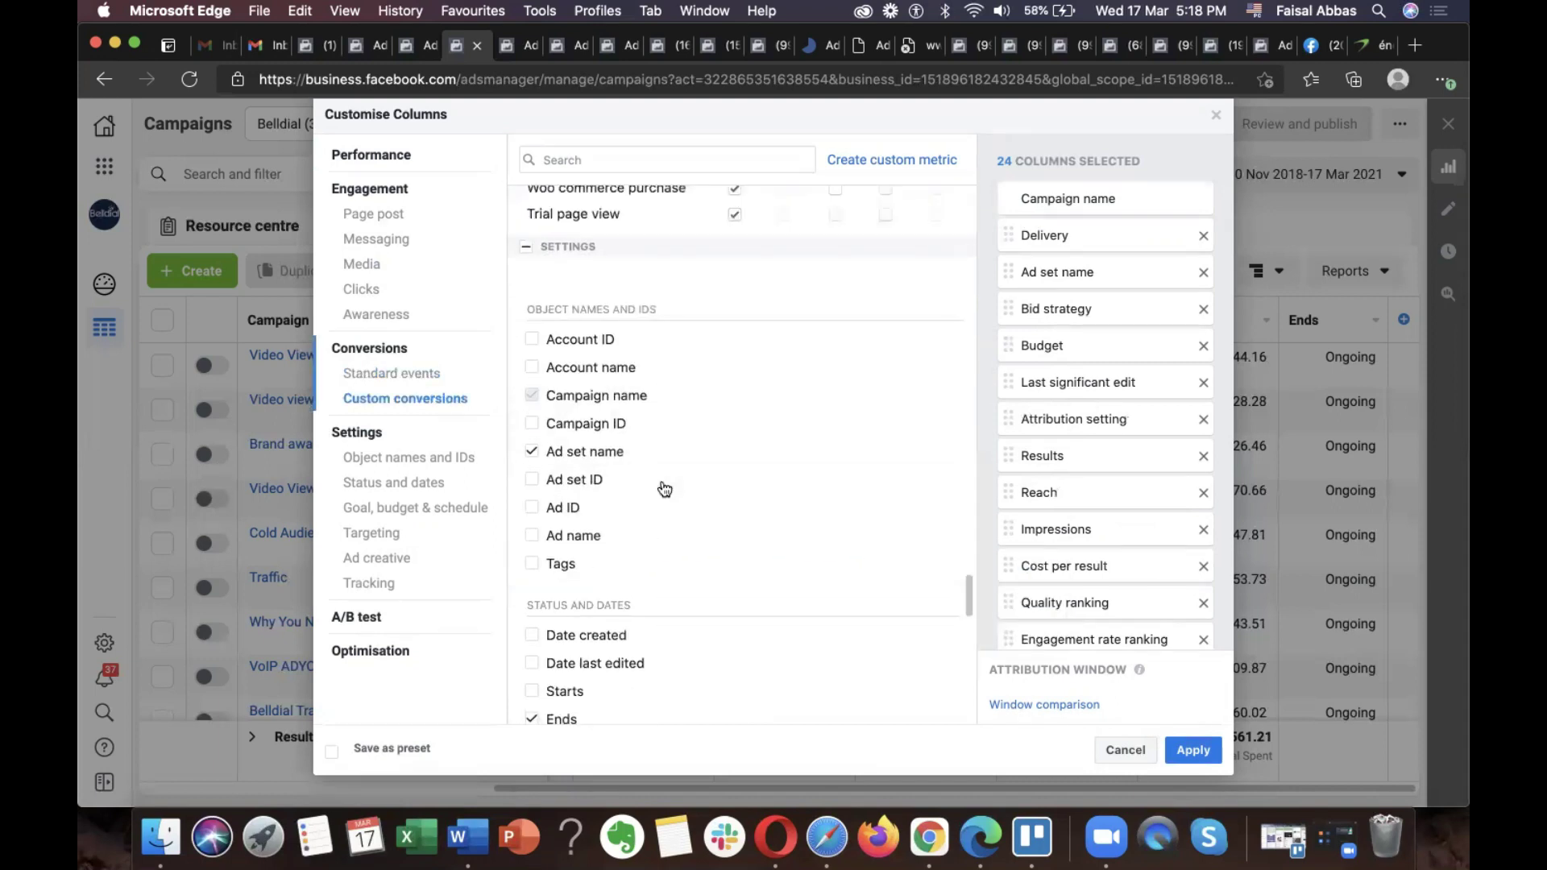
pyautogui.scroll(-3, 664, 489)
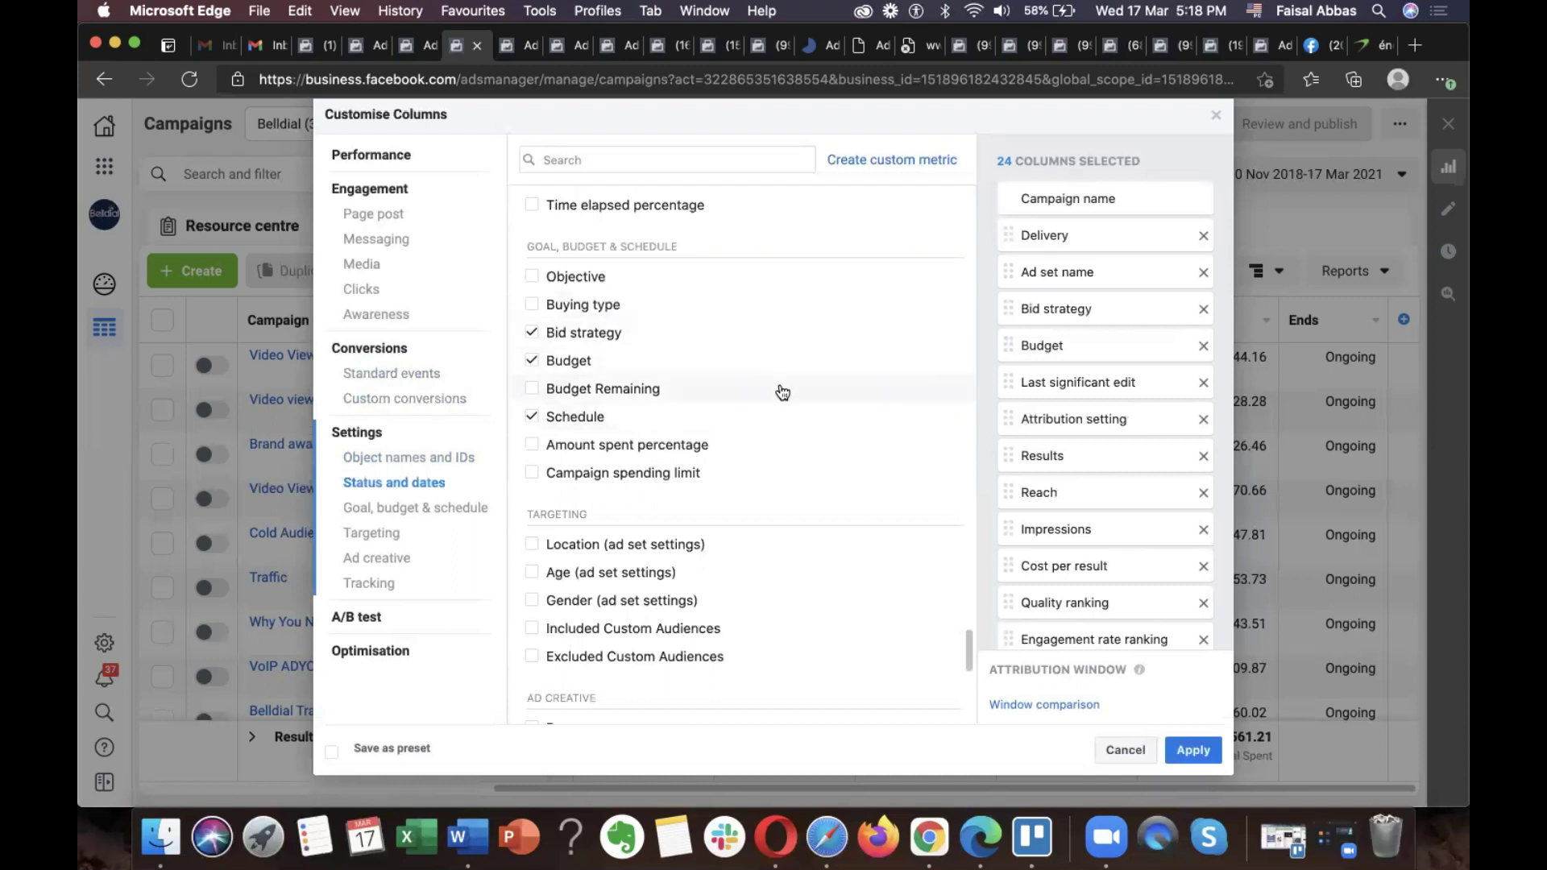
pyautogui.scroll(-3, 782, 392)
pyautogui.moveTo(574, 328)
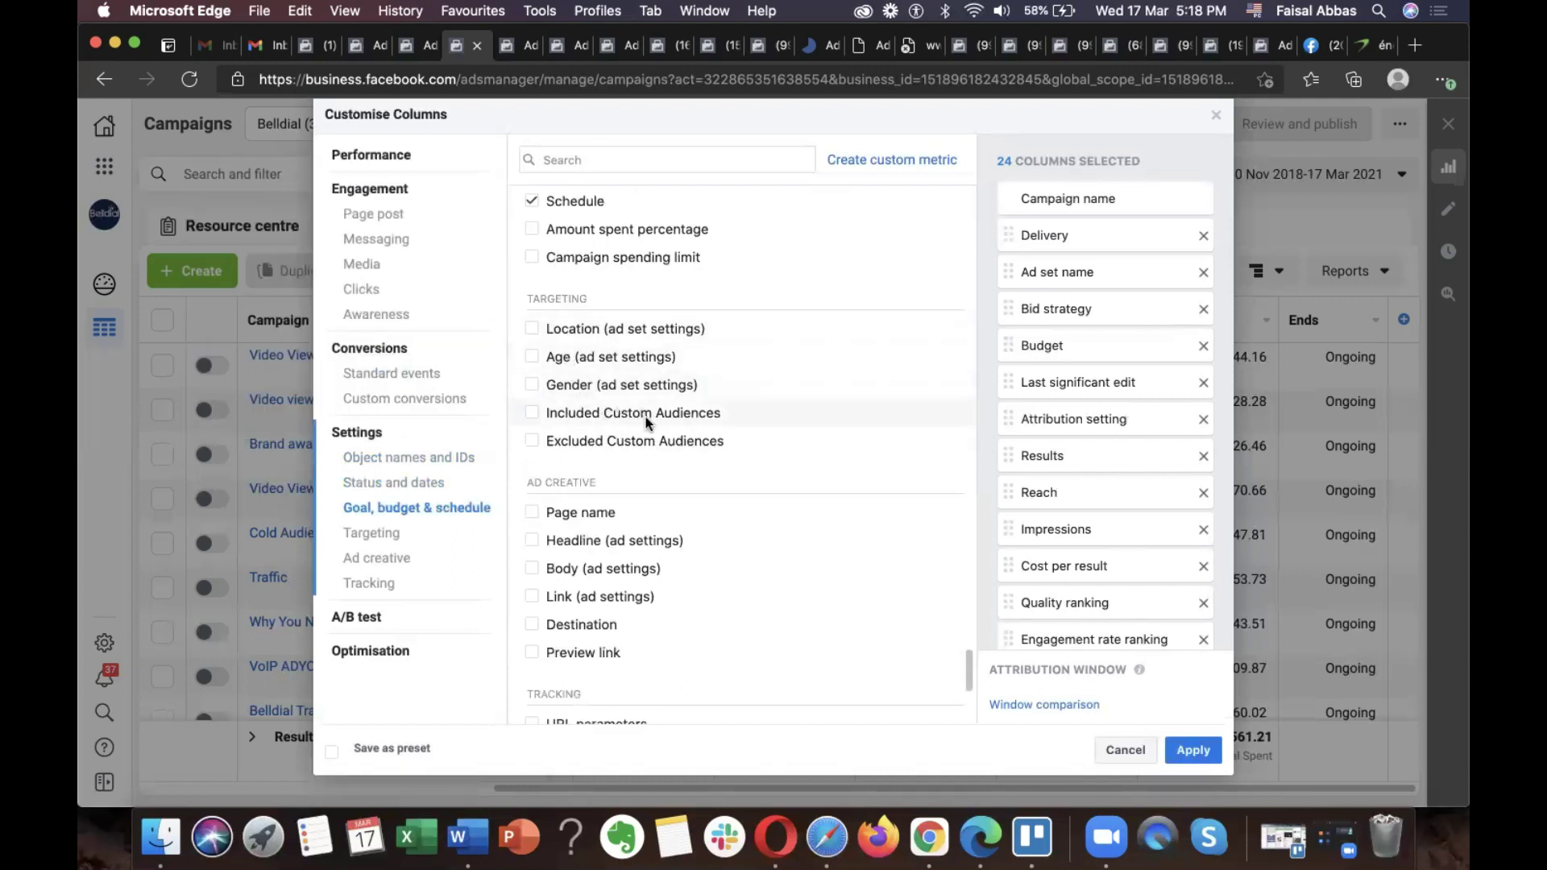
pyautogui.moveTo(645, 417)
pyautogui.scroll(-1, 646, 418)
pyautogui.scroll(-1, 645, 417)
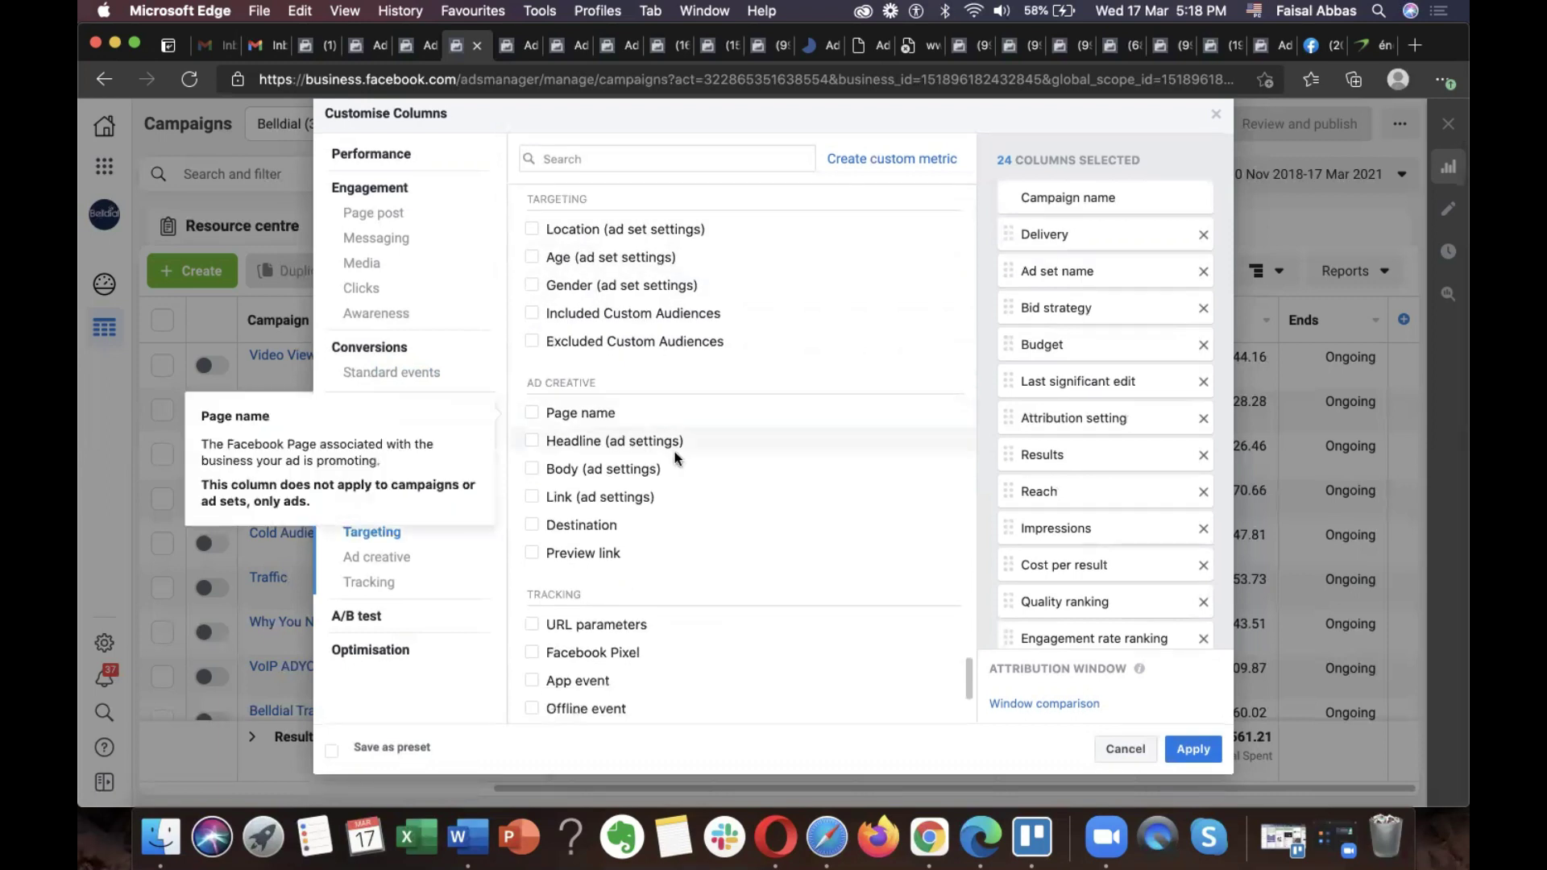
pyautogui.scroll(-3, 724, 541)
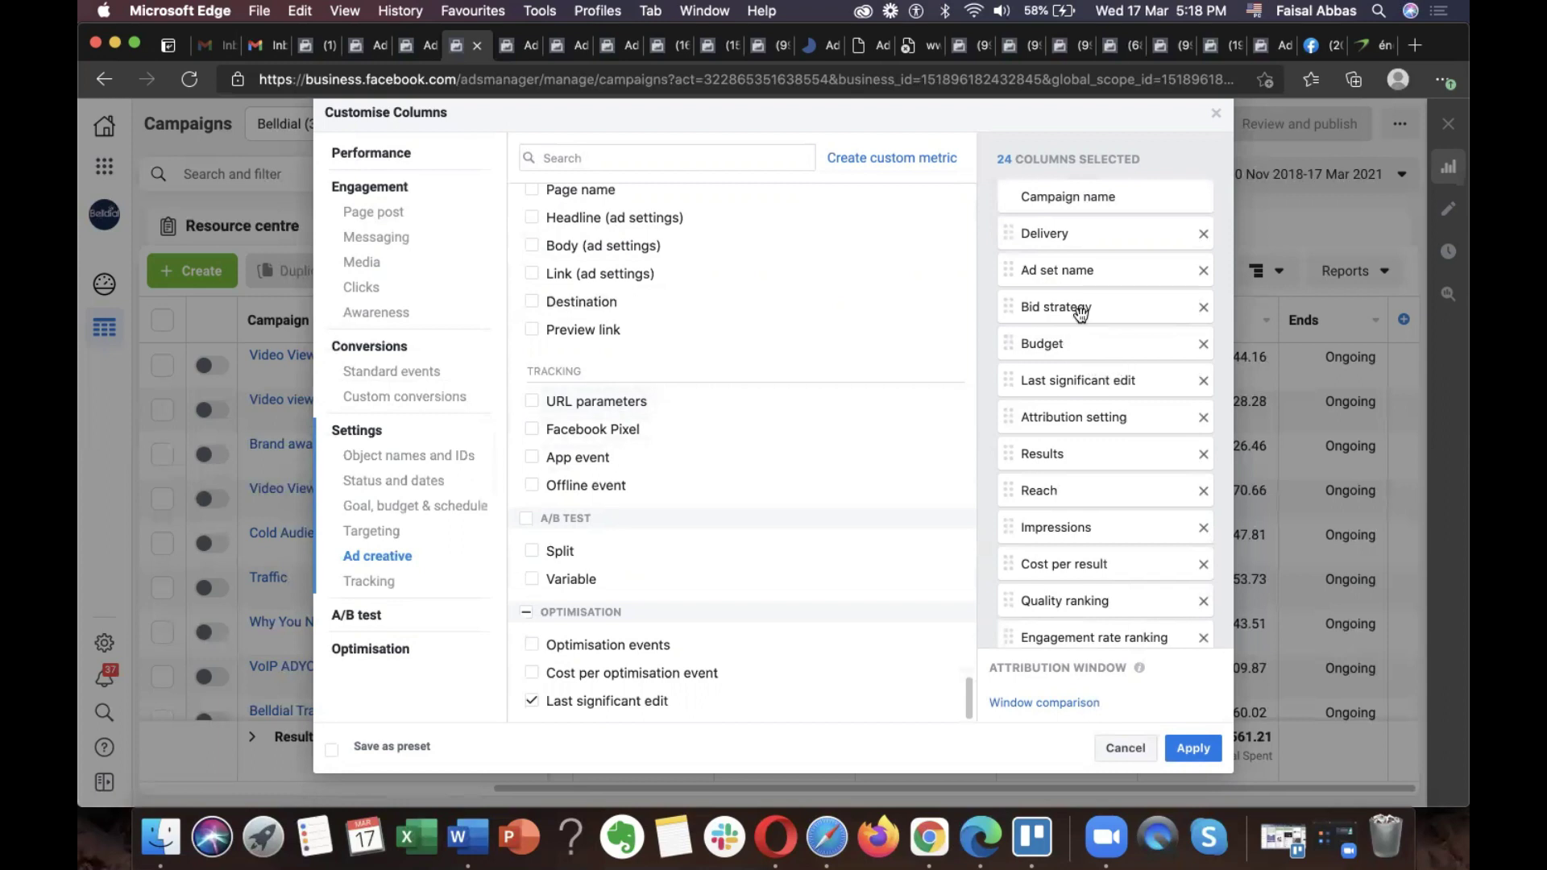
# - Review the full list of selected columns down to the newly added custom conversions
pyautogui.scroll(-2, 1093, 322)
pyautogui.scroll(2, 1092, 324)
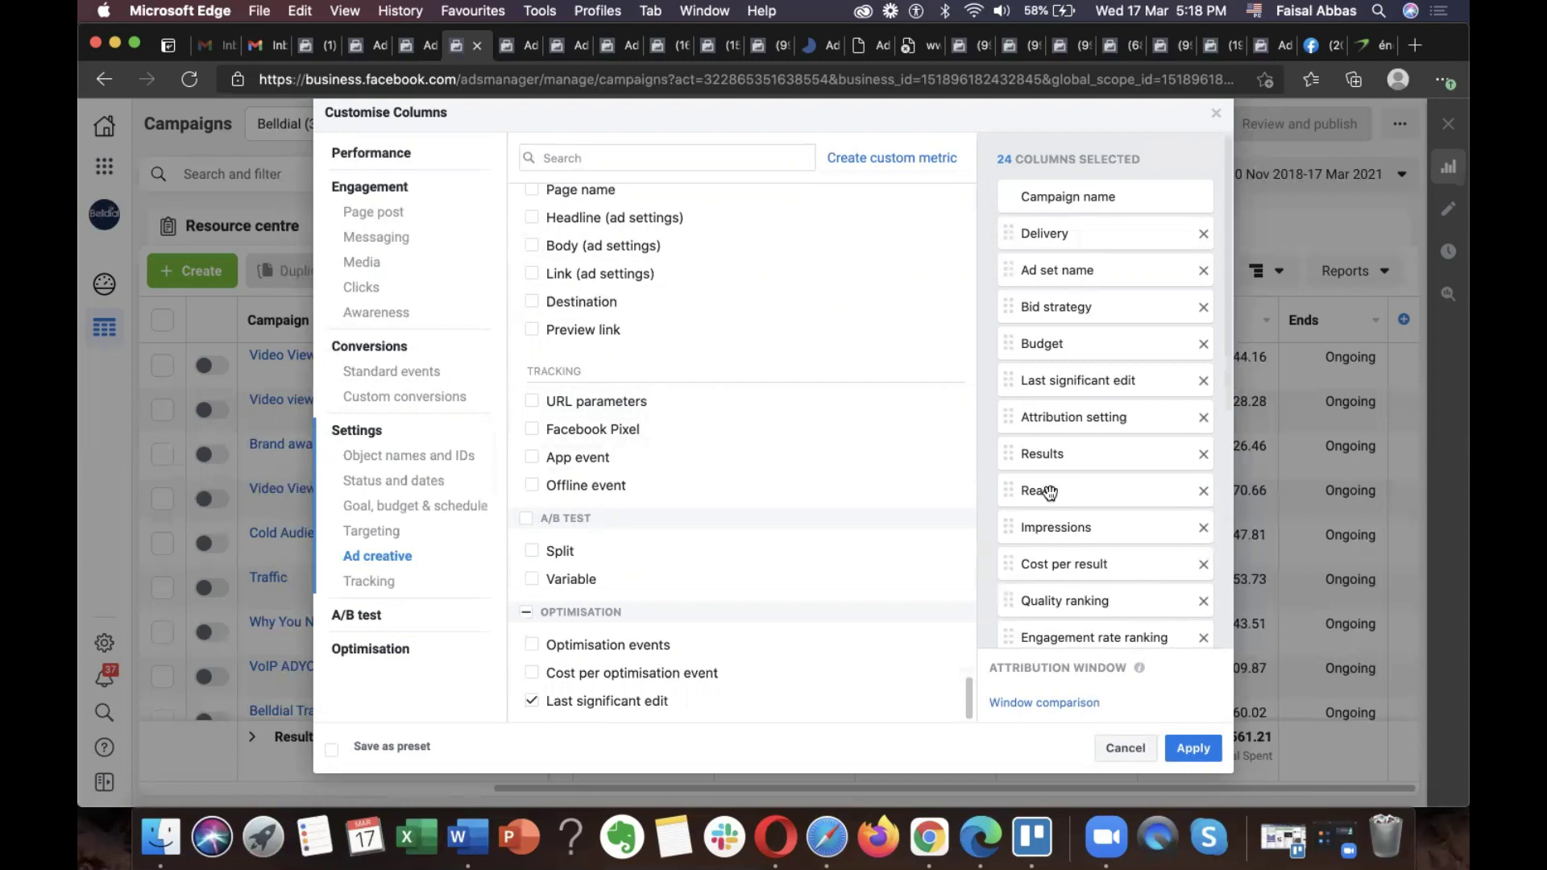
pyautogui.scroll(-5, 1049, 493)
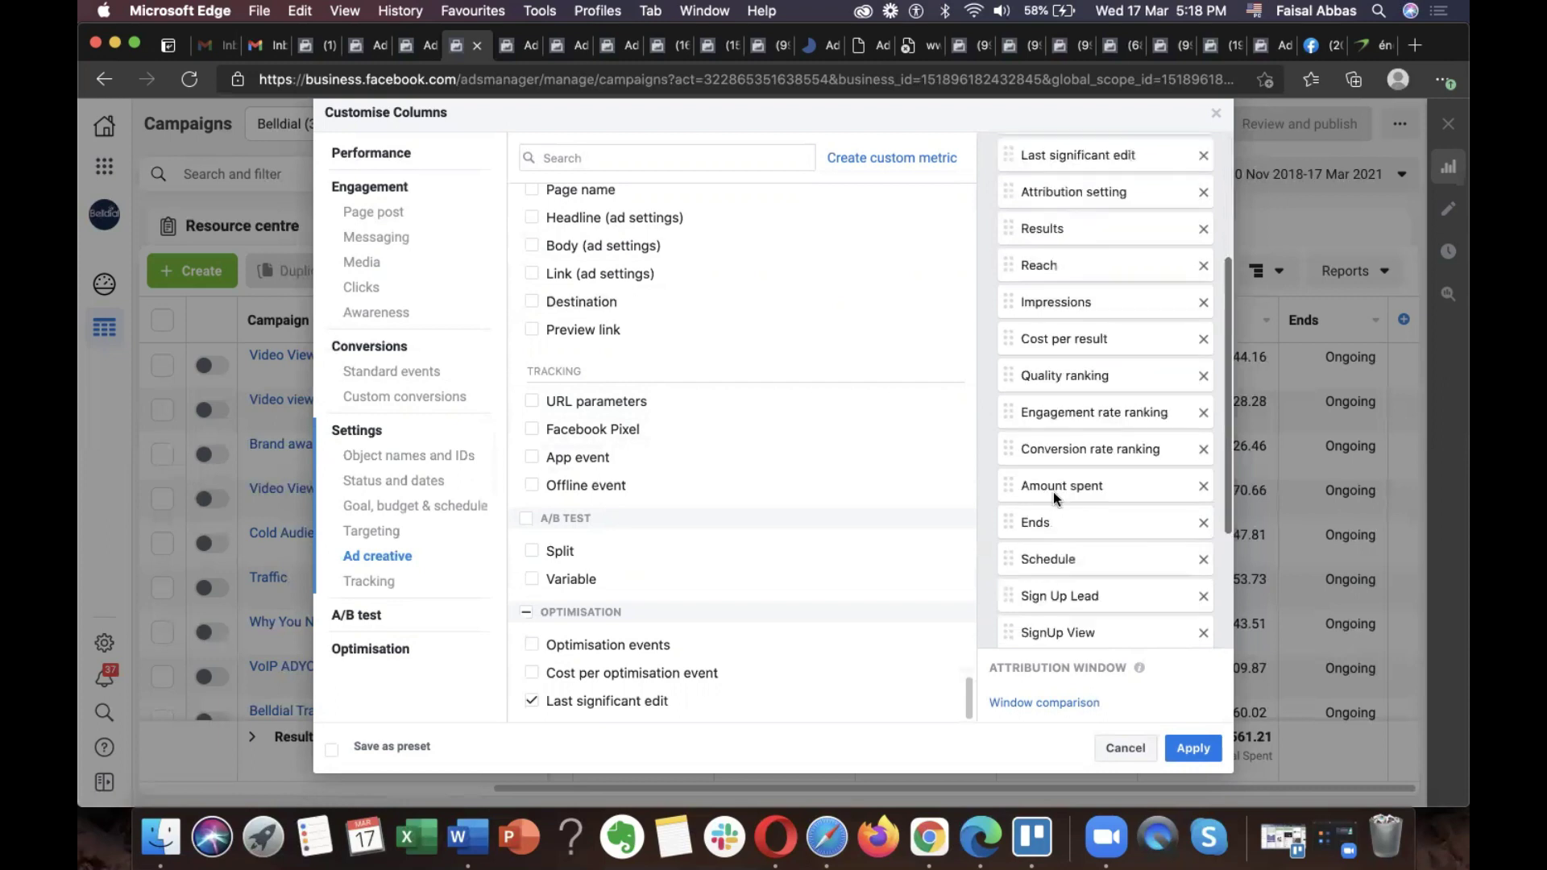
pyautogui.scroll(-5, 1052, 492)
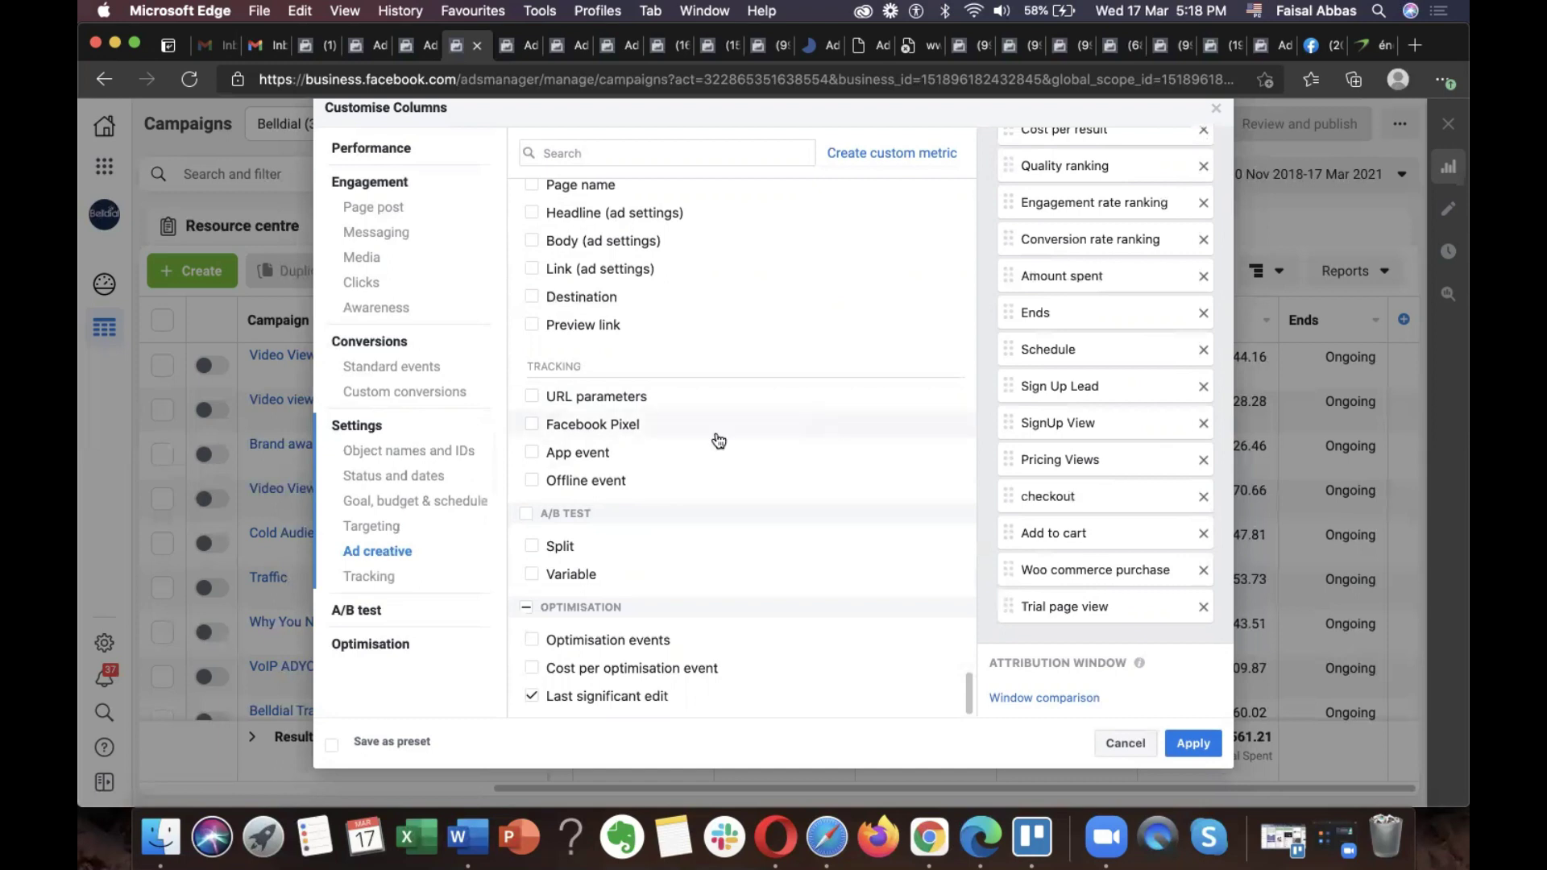
# - Add the total Purchases metric from the standard events to the selected columns
pyautogui.click(402, 368)
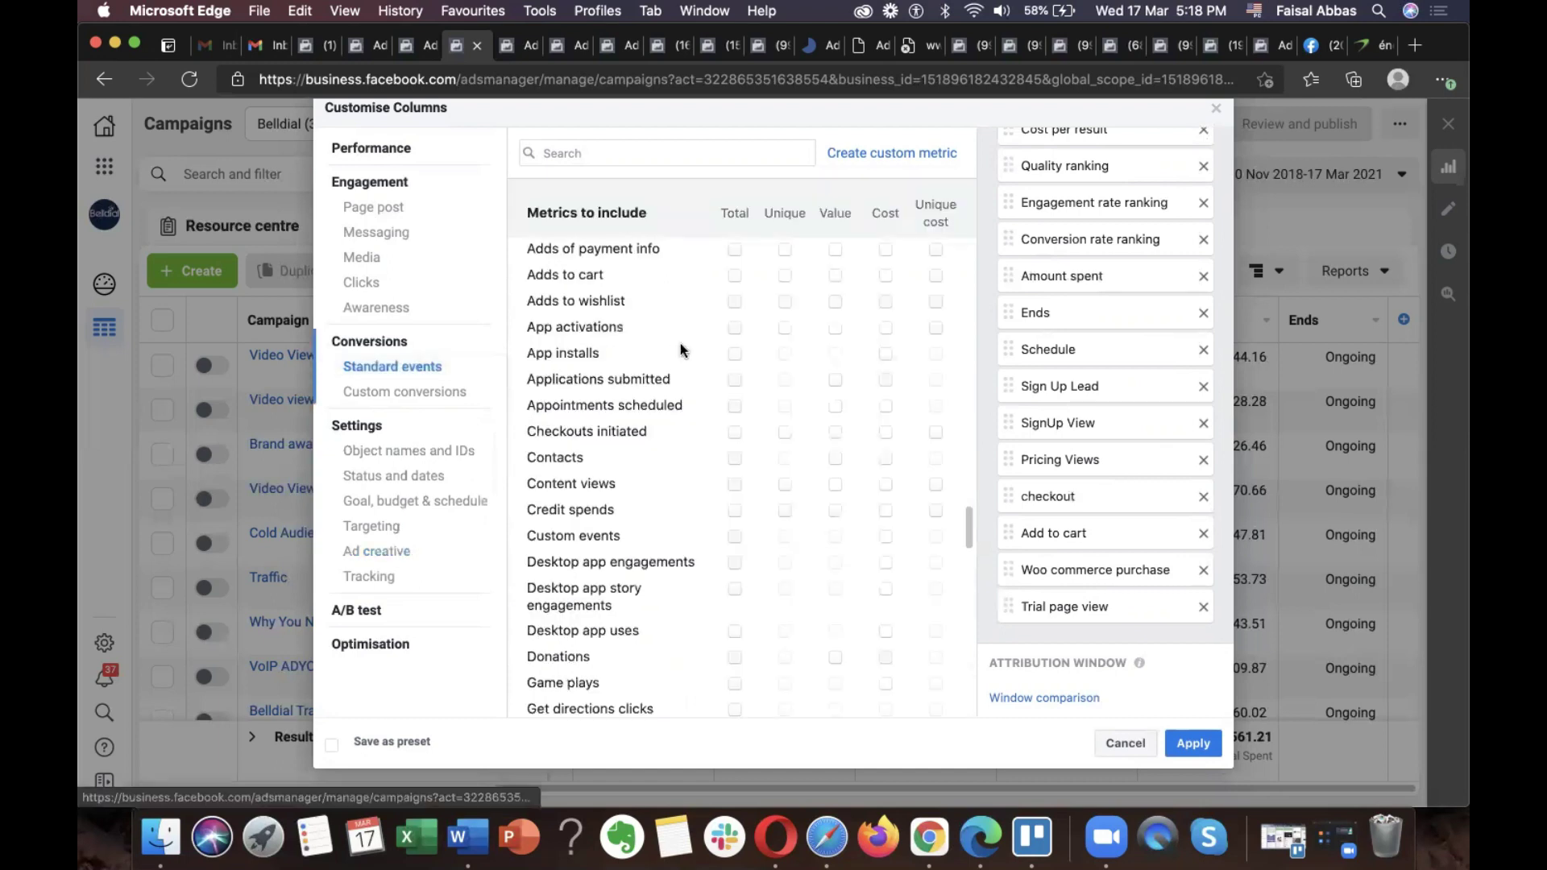
pyautogui.scroll(-10, 717, 481)
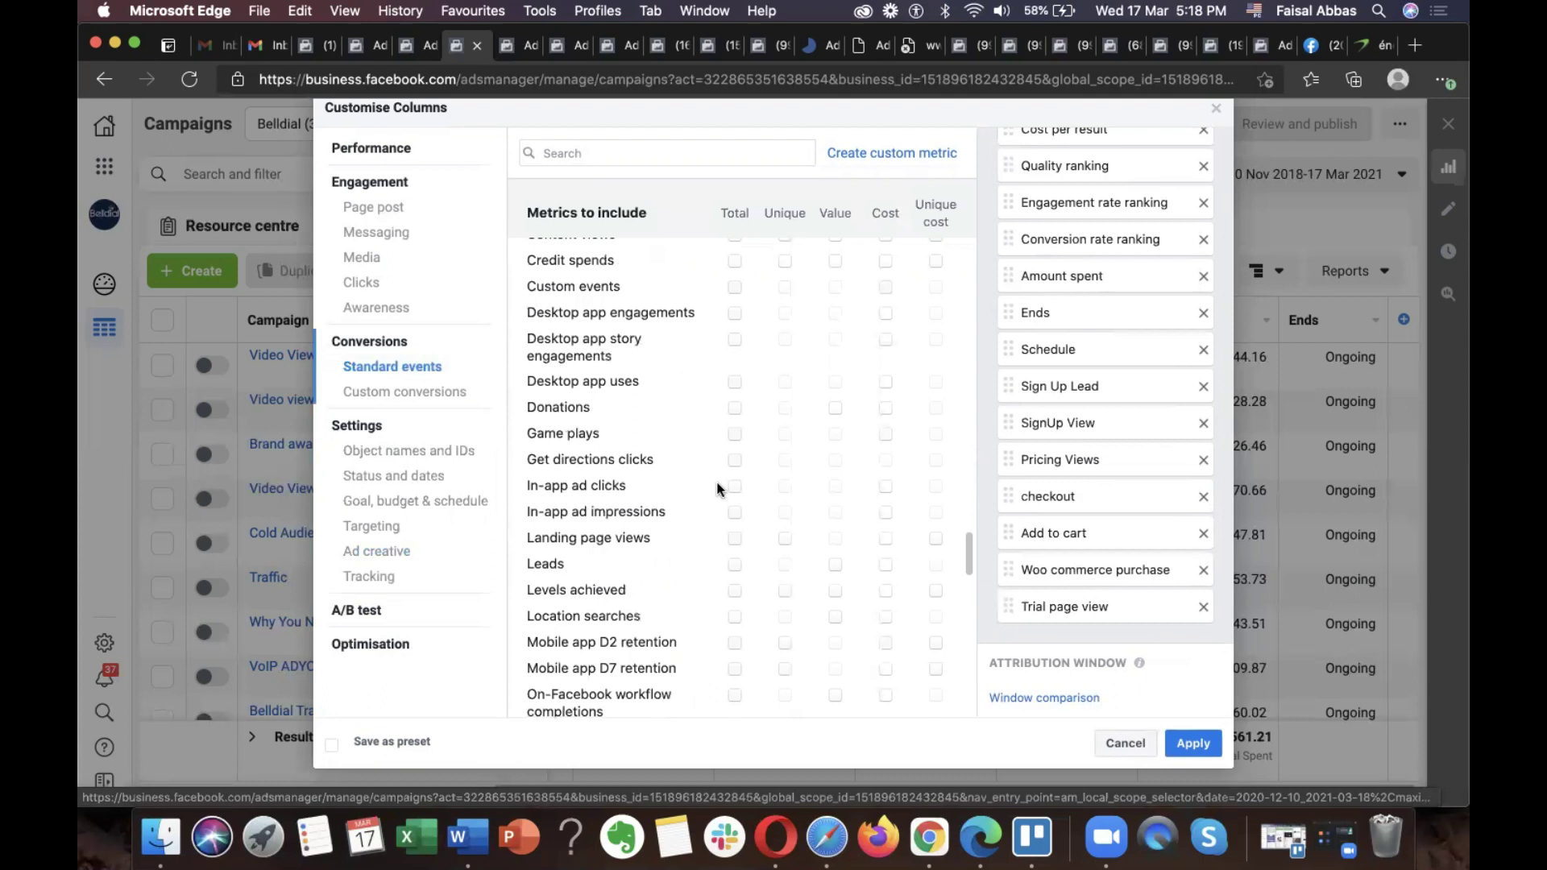
pyautogui.click(734, 595)
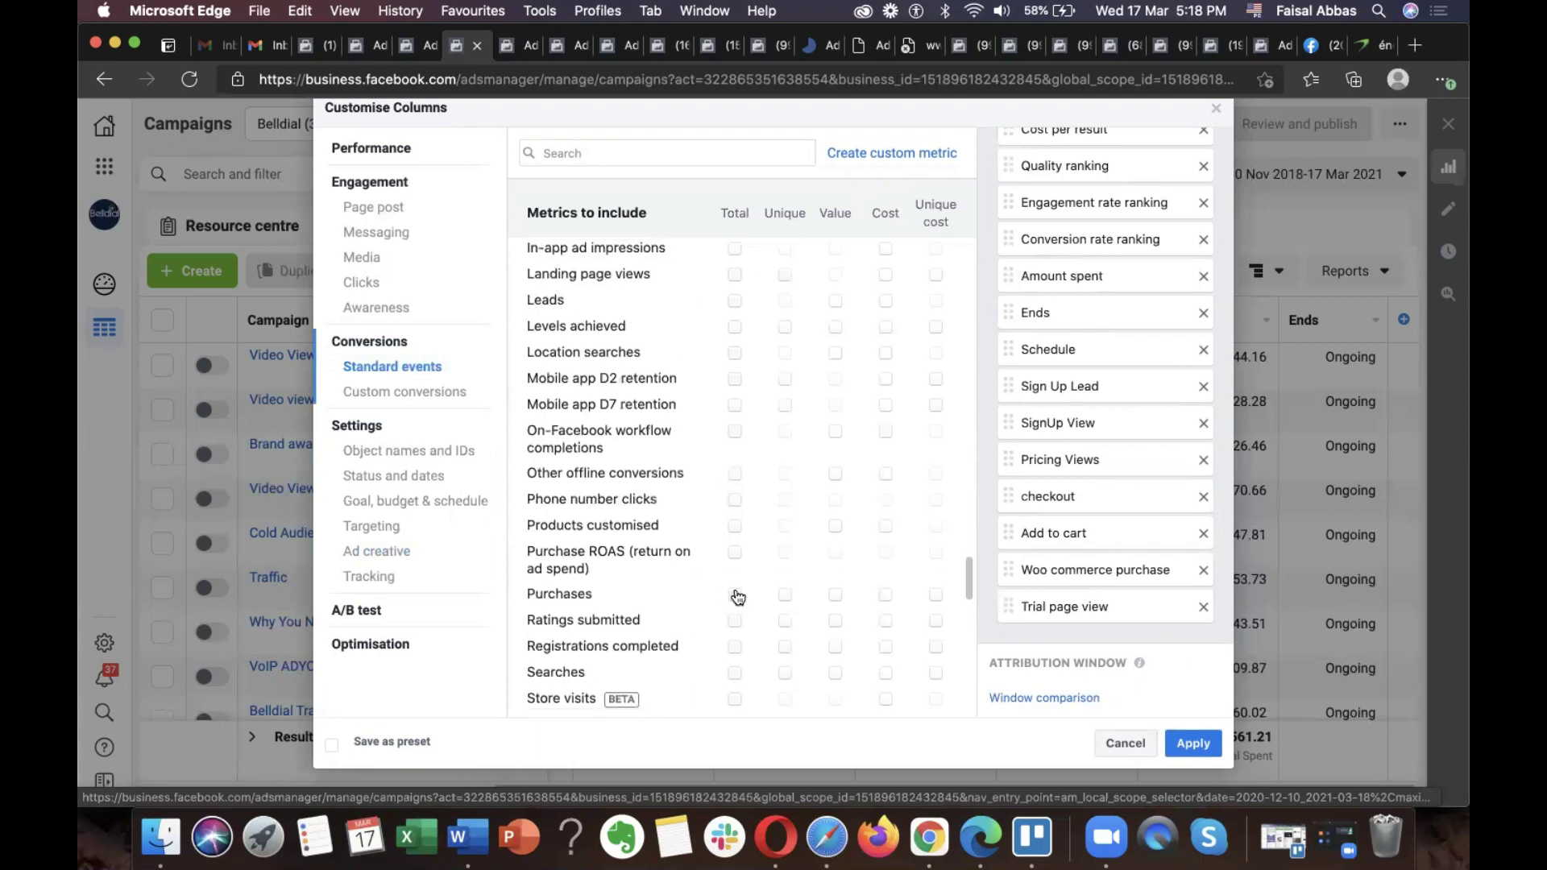
pyautogui.scroll(-3, 1125, 476)
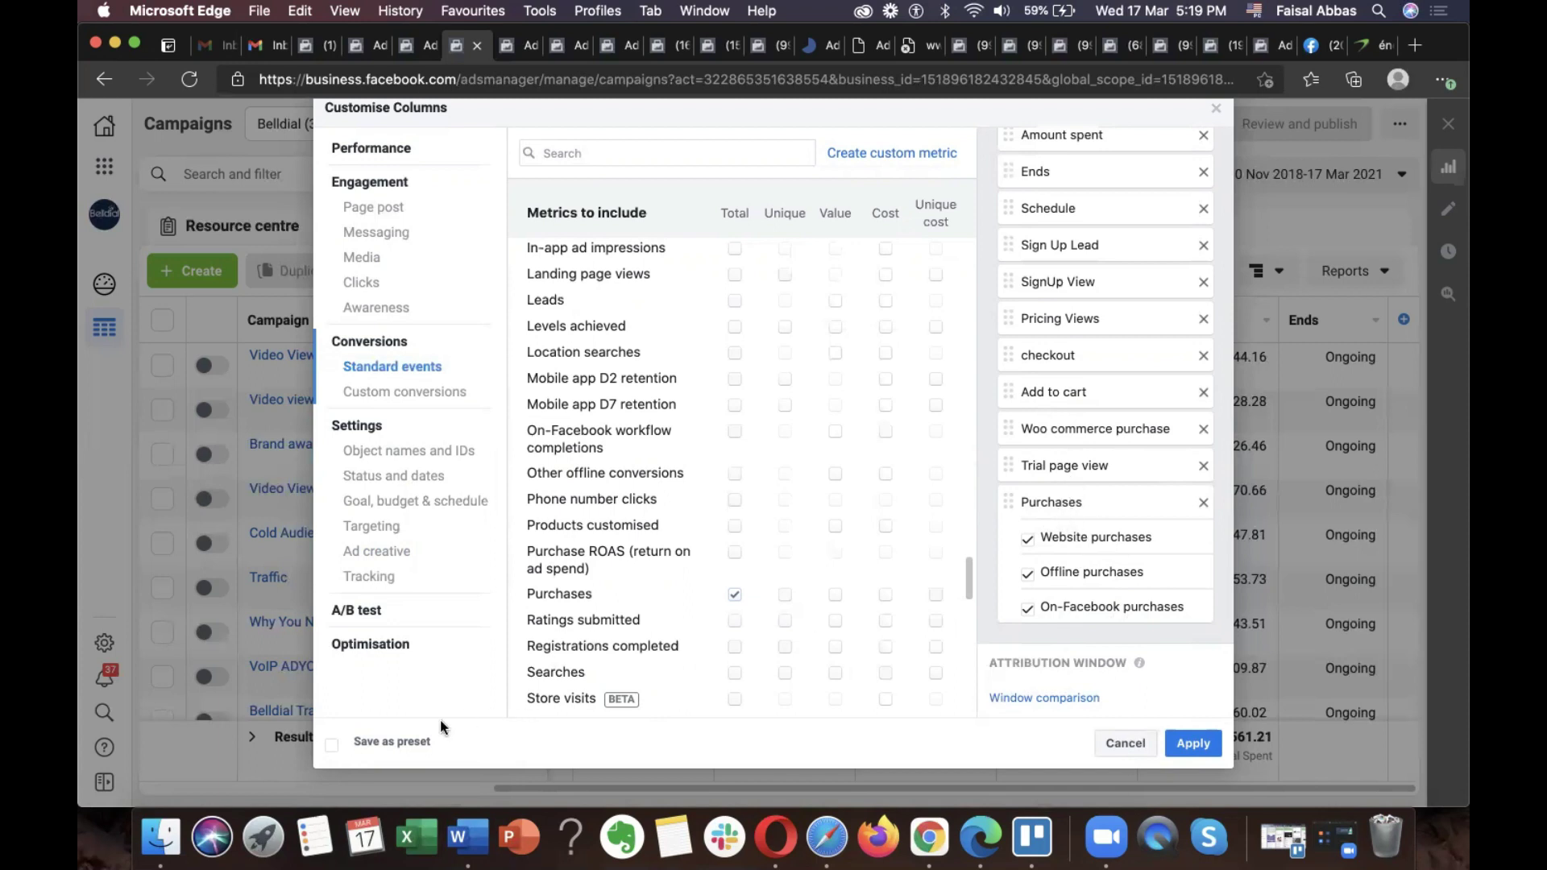
# - Save the column selection as a preset named with the account user's first name, and apply it to the campaigns table
pyautogui.click(401, 742)
pyautogui.click(484, 742)
pyautogui.write('faisal')
pyautogui.click(1169, 739)
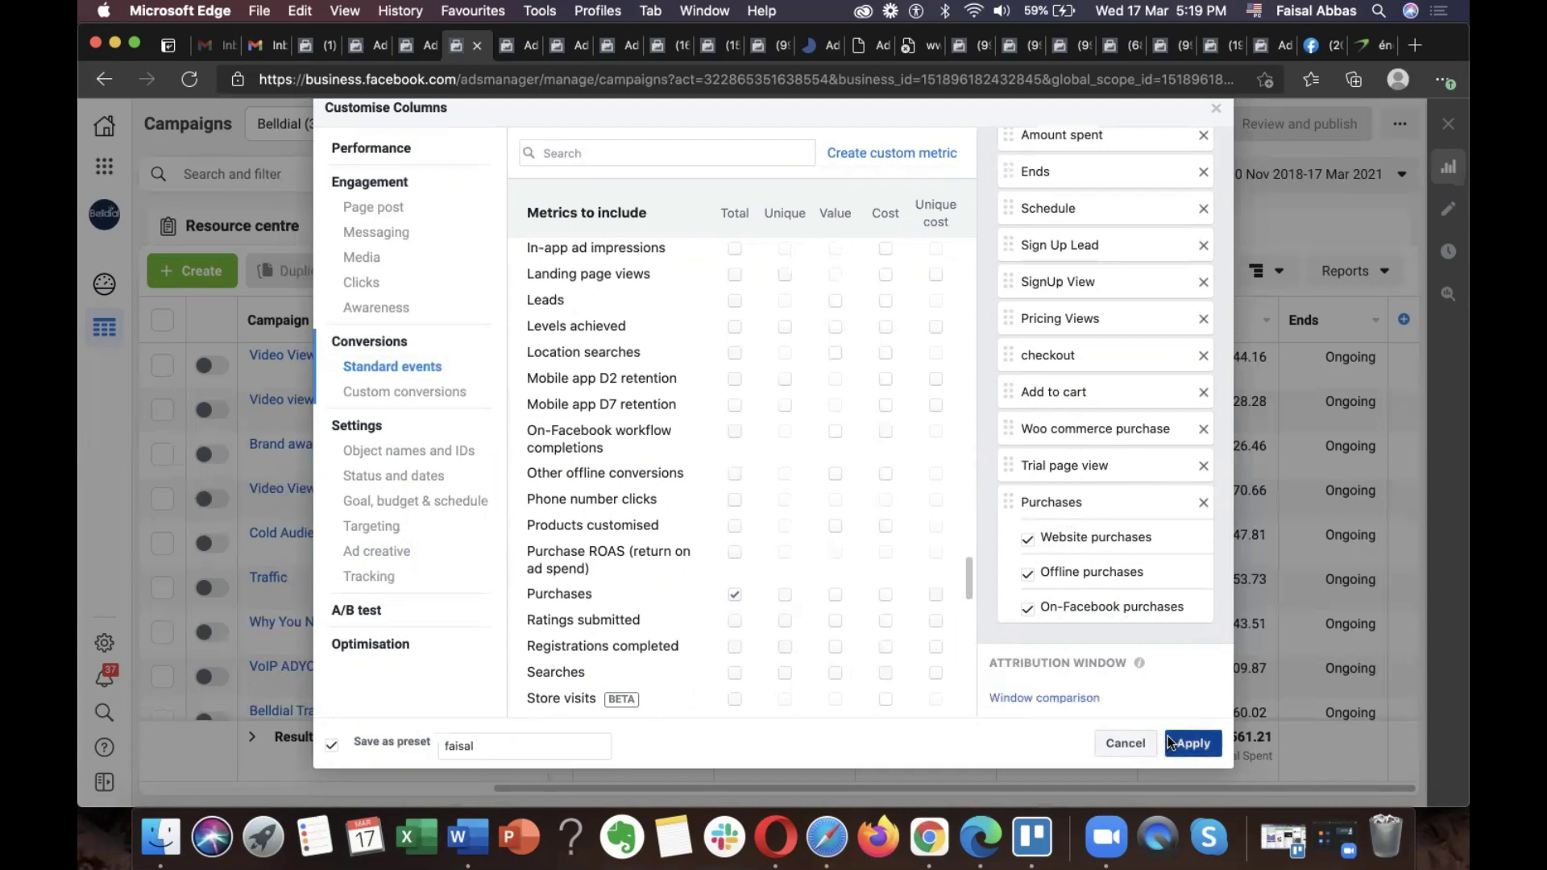
# - Check the new conversion columns in the table, and exclude website, offline and on-Facebook purchases from the Purchases column selection
pyautogui.moveTo(1123, 786); pyautogui.dragTo(1455, 775)
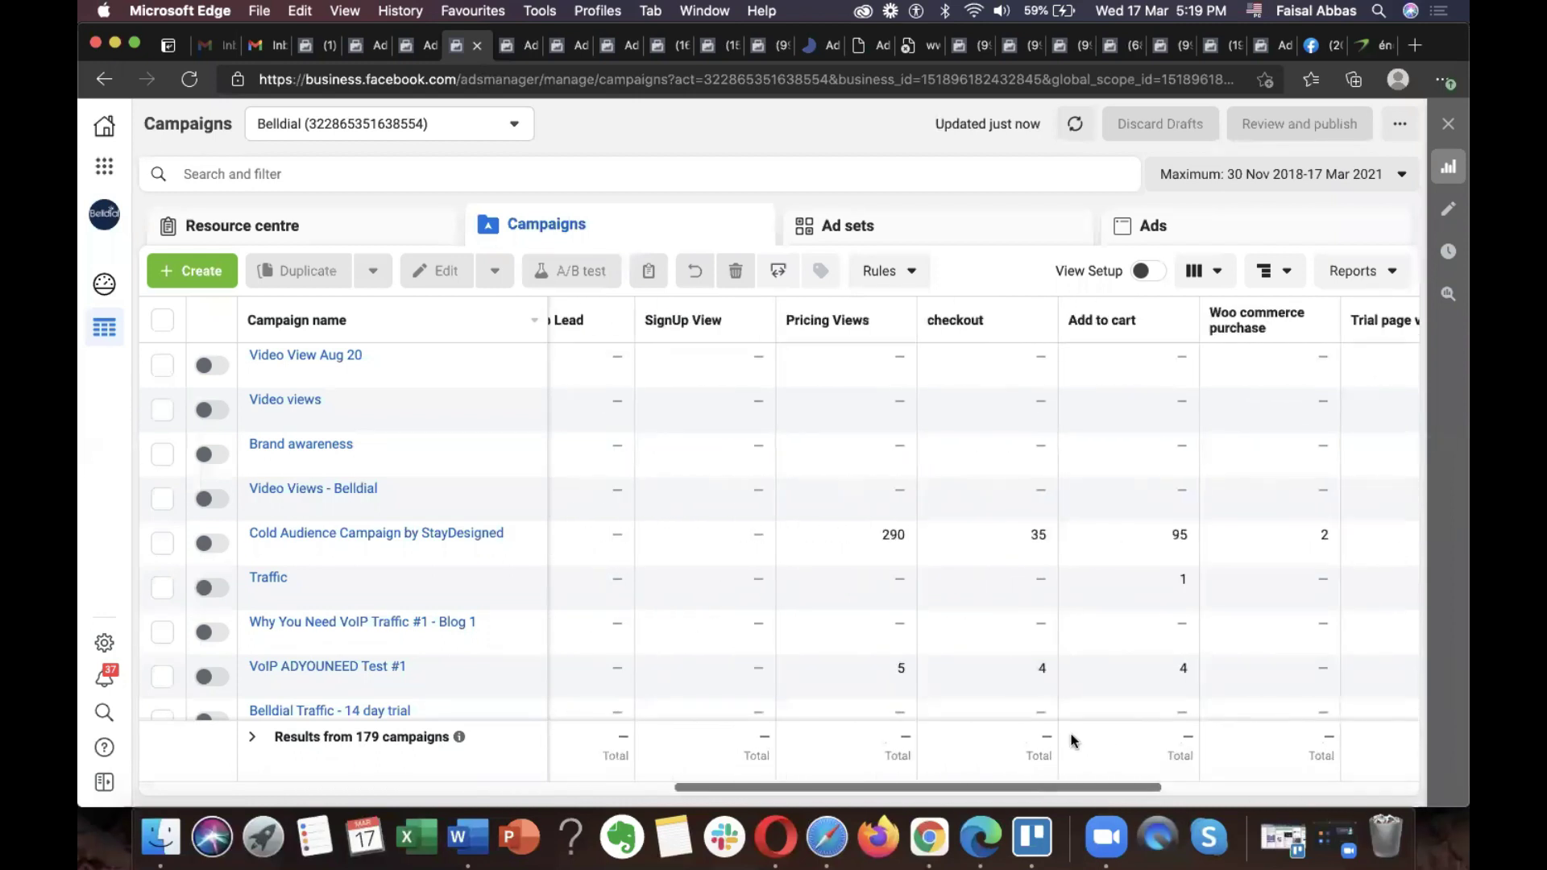
pyautogui.moveTo(1061, 792); pyautogui.dragTo(1435, 758)
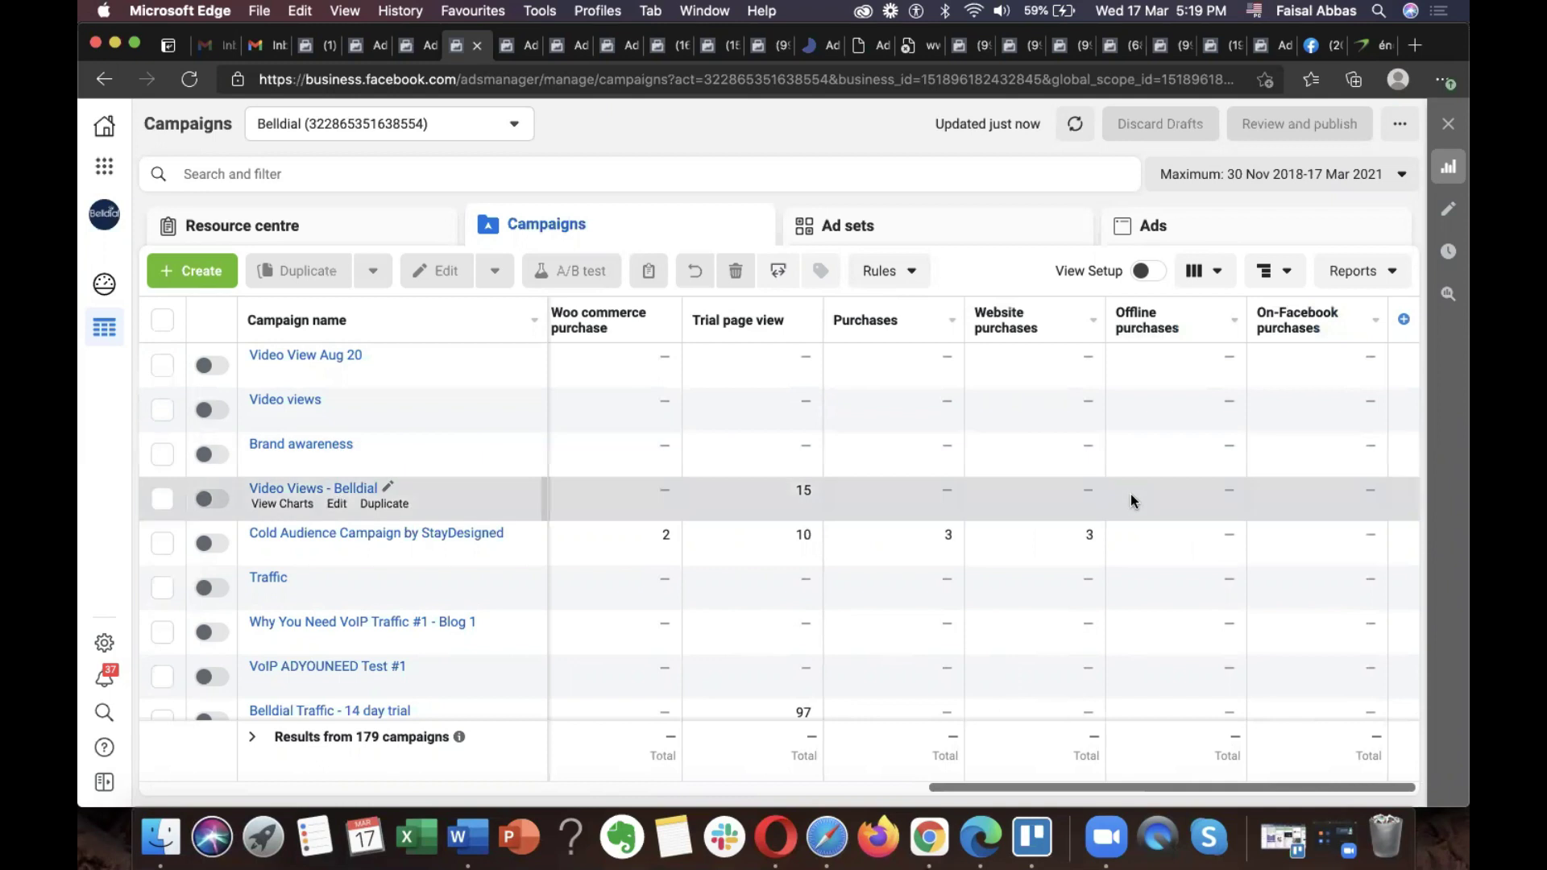
pyautogui.moveTo(873, 323)
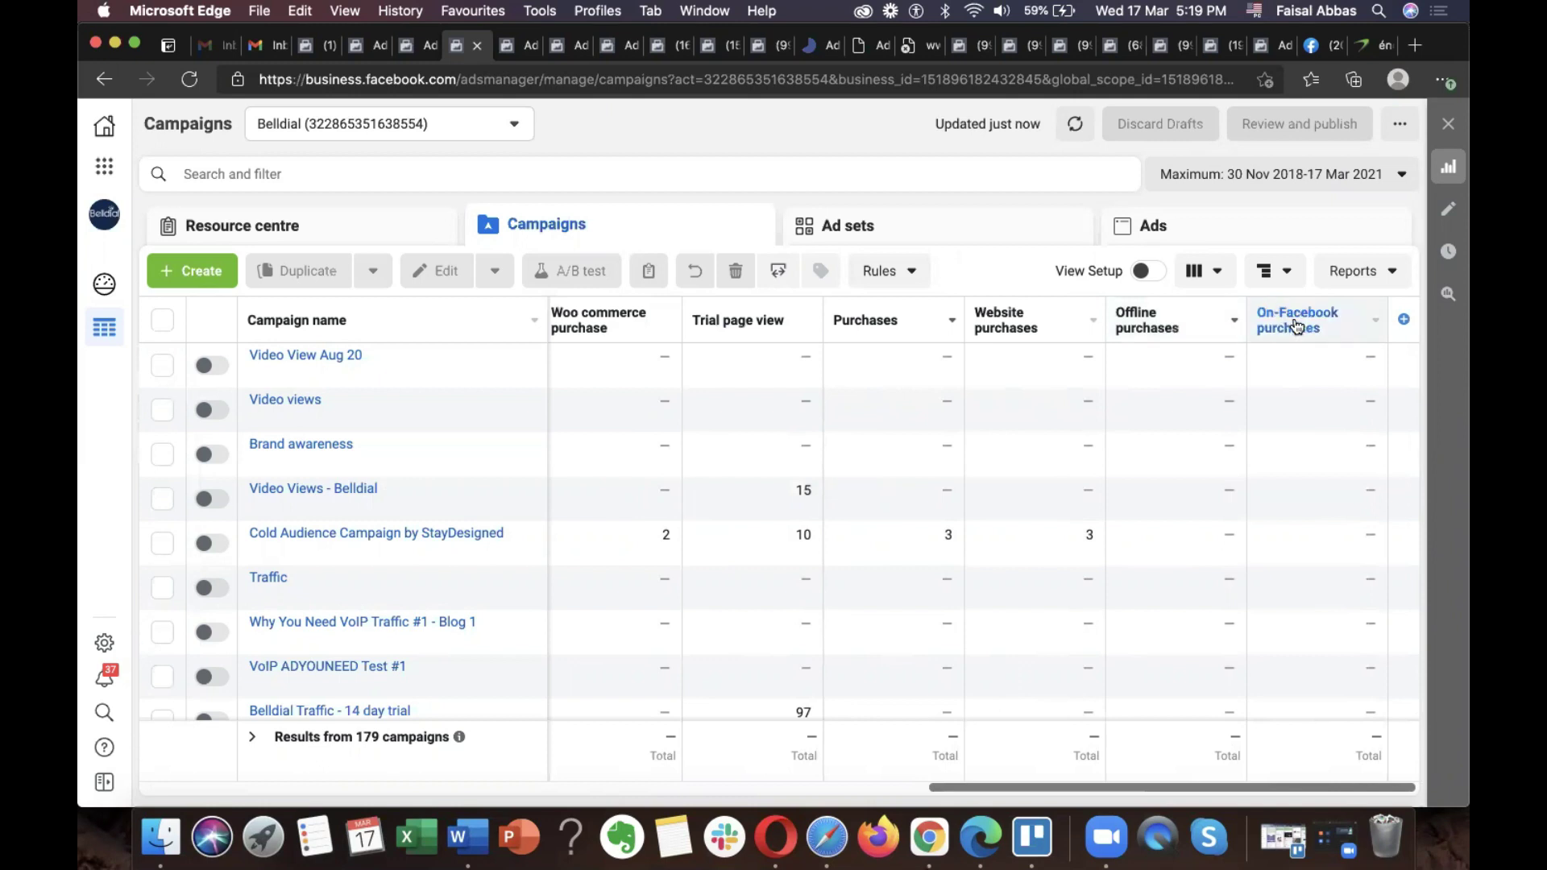
pyautogui.moveTo(1297, 336)
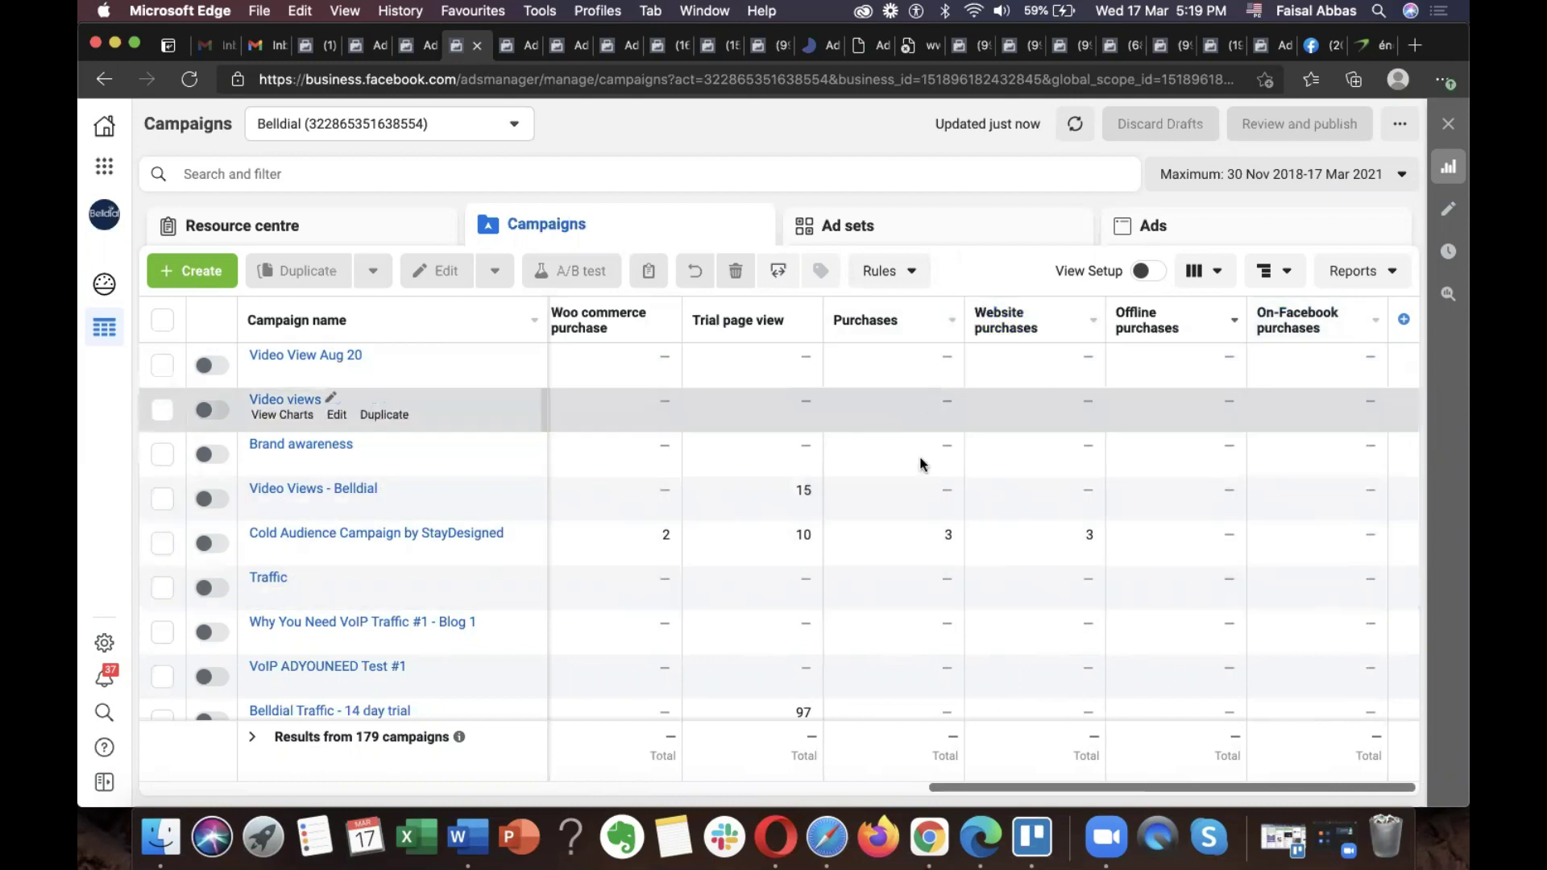
pyautogui.click(1403, 326)
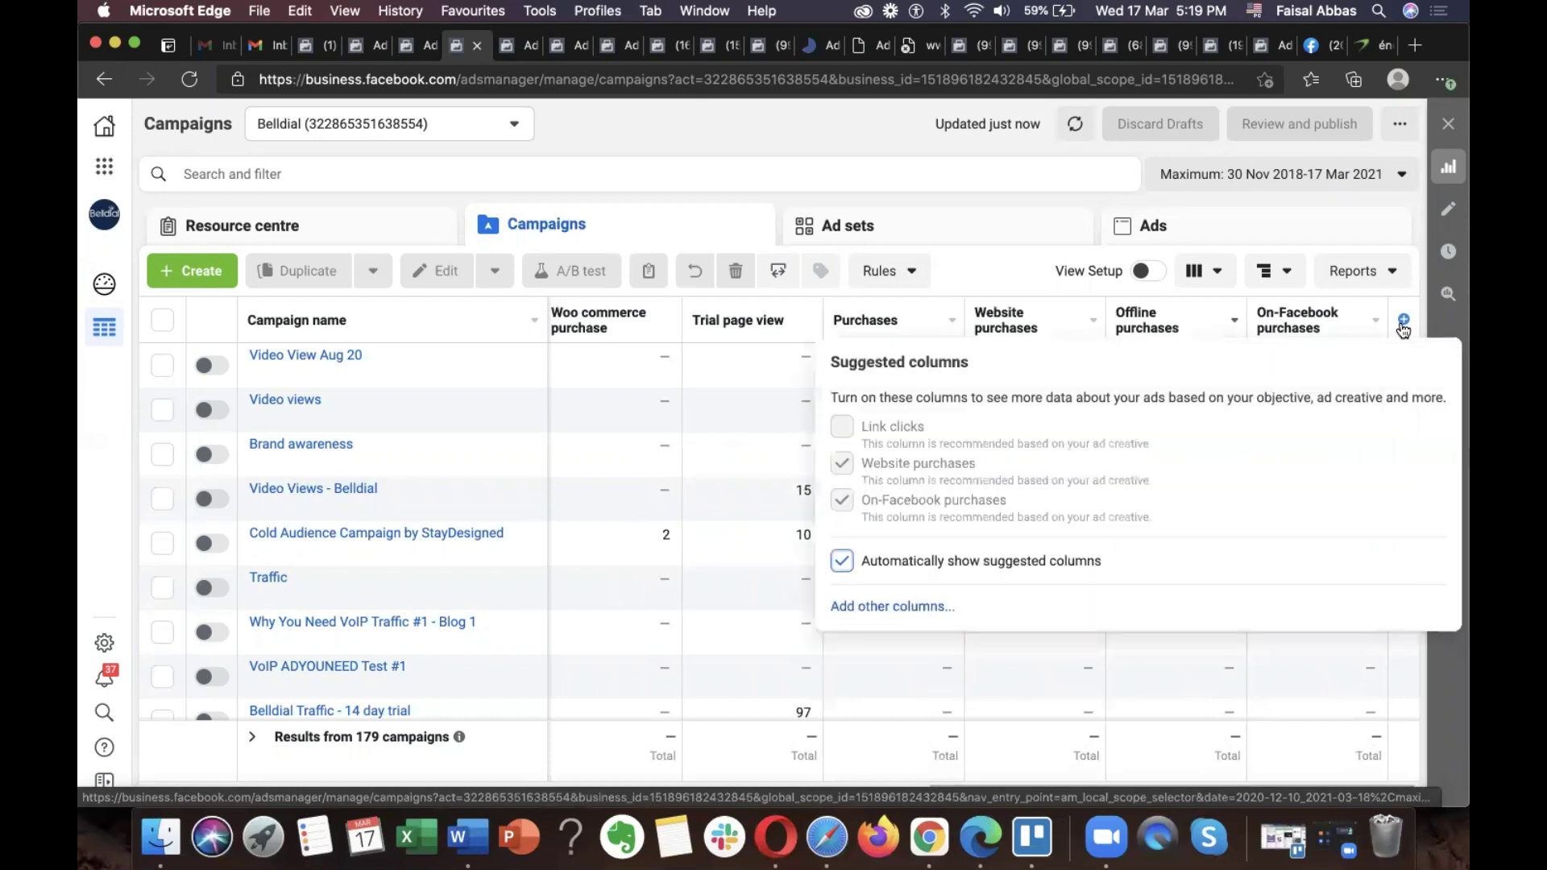
pyautogui.click(900, 607)
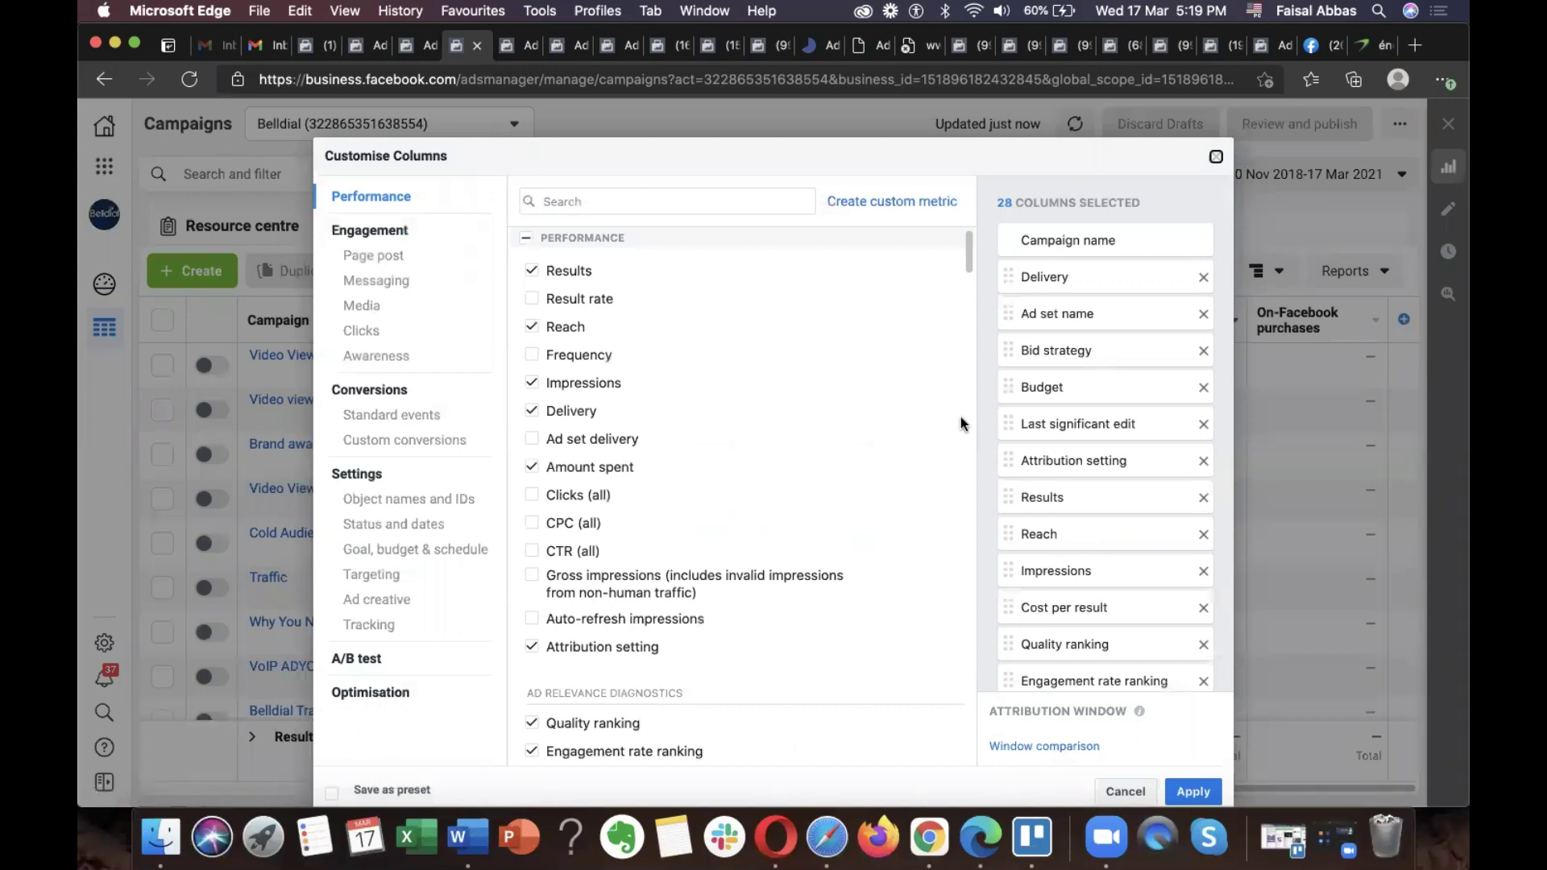
pyautogui.scroll(-1, 1112, 444)
pyautogui.scroll(-10, 1111, 444)
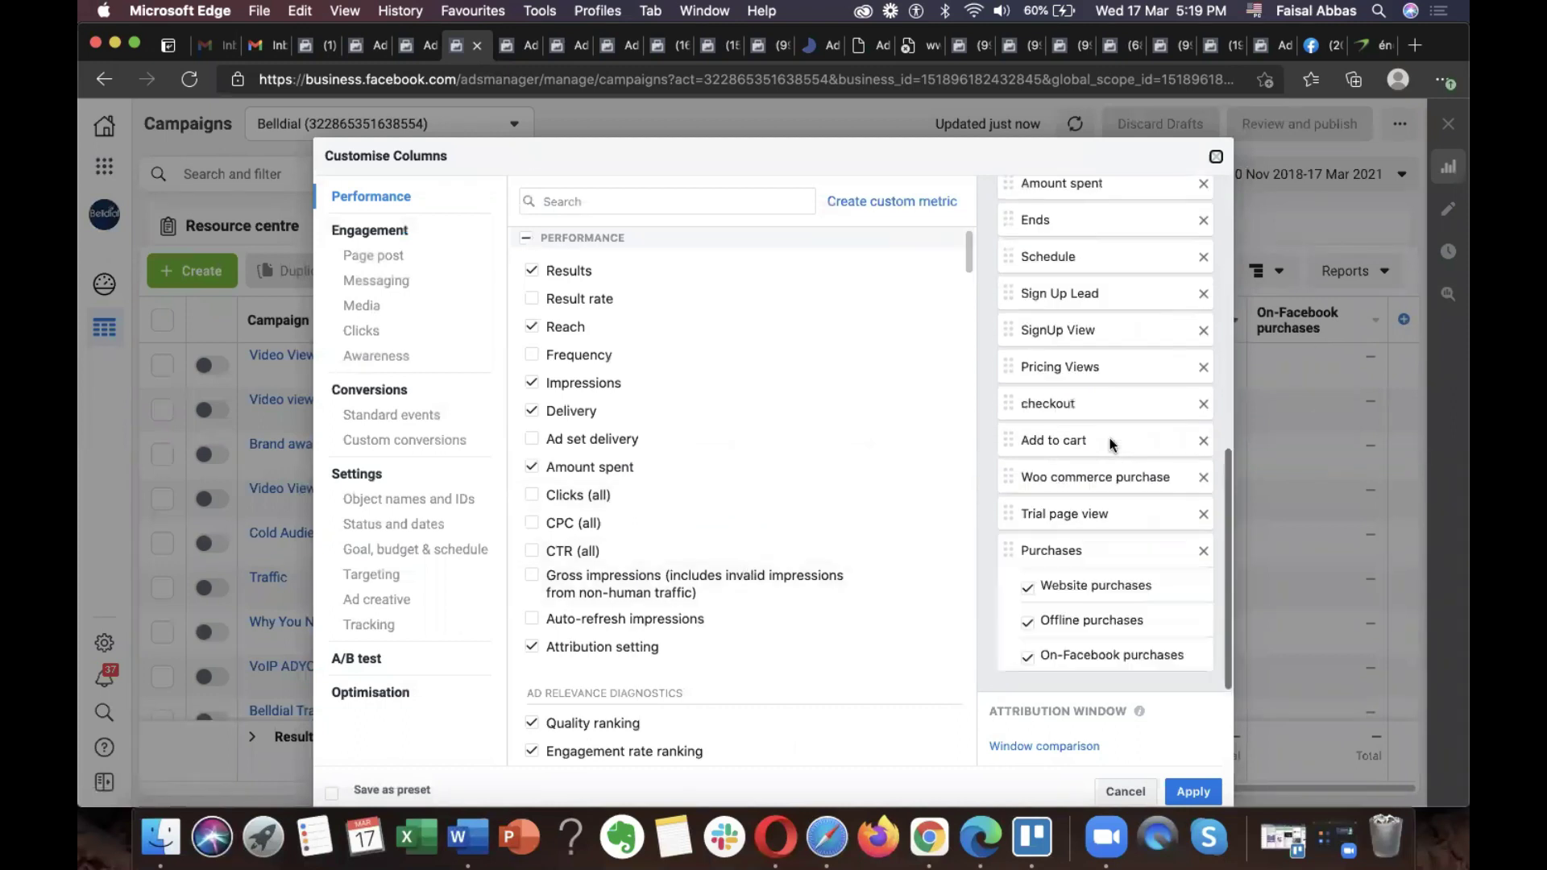
pyautogui.click(1029, 588)
pyautogui.click(1029, 657)
# - Apply the reduced selection as a preset under the same first name, replacing the existing column preset
pyautogui.click(408, 788)
pyautogui.click(1195, 792)
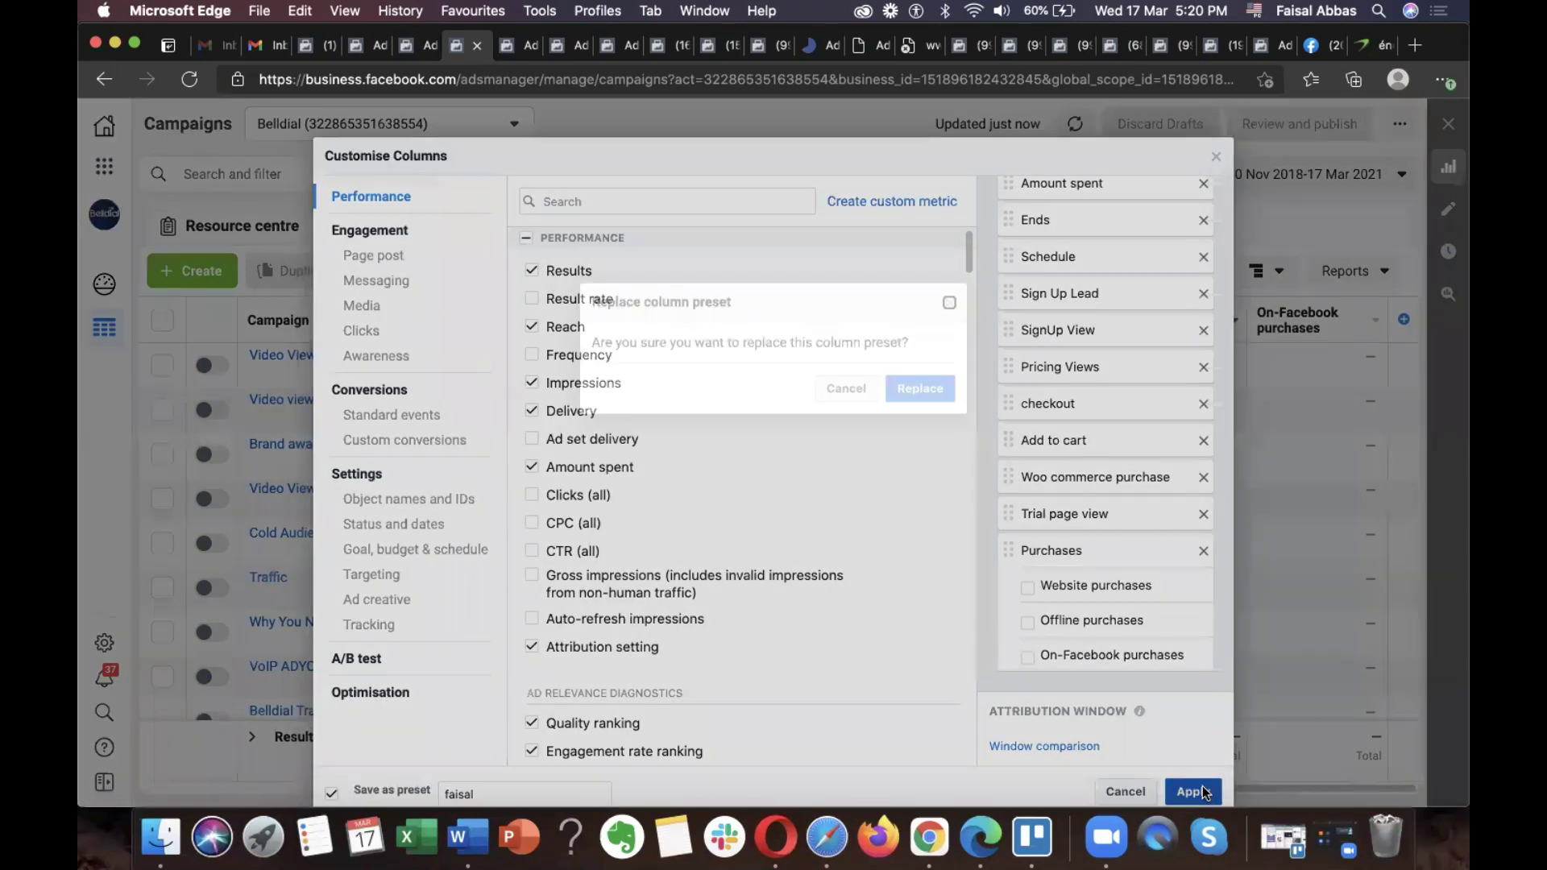
pyautogui.click(920, 389)
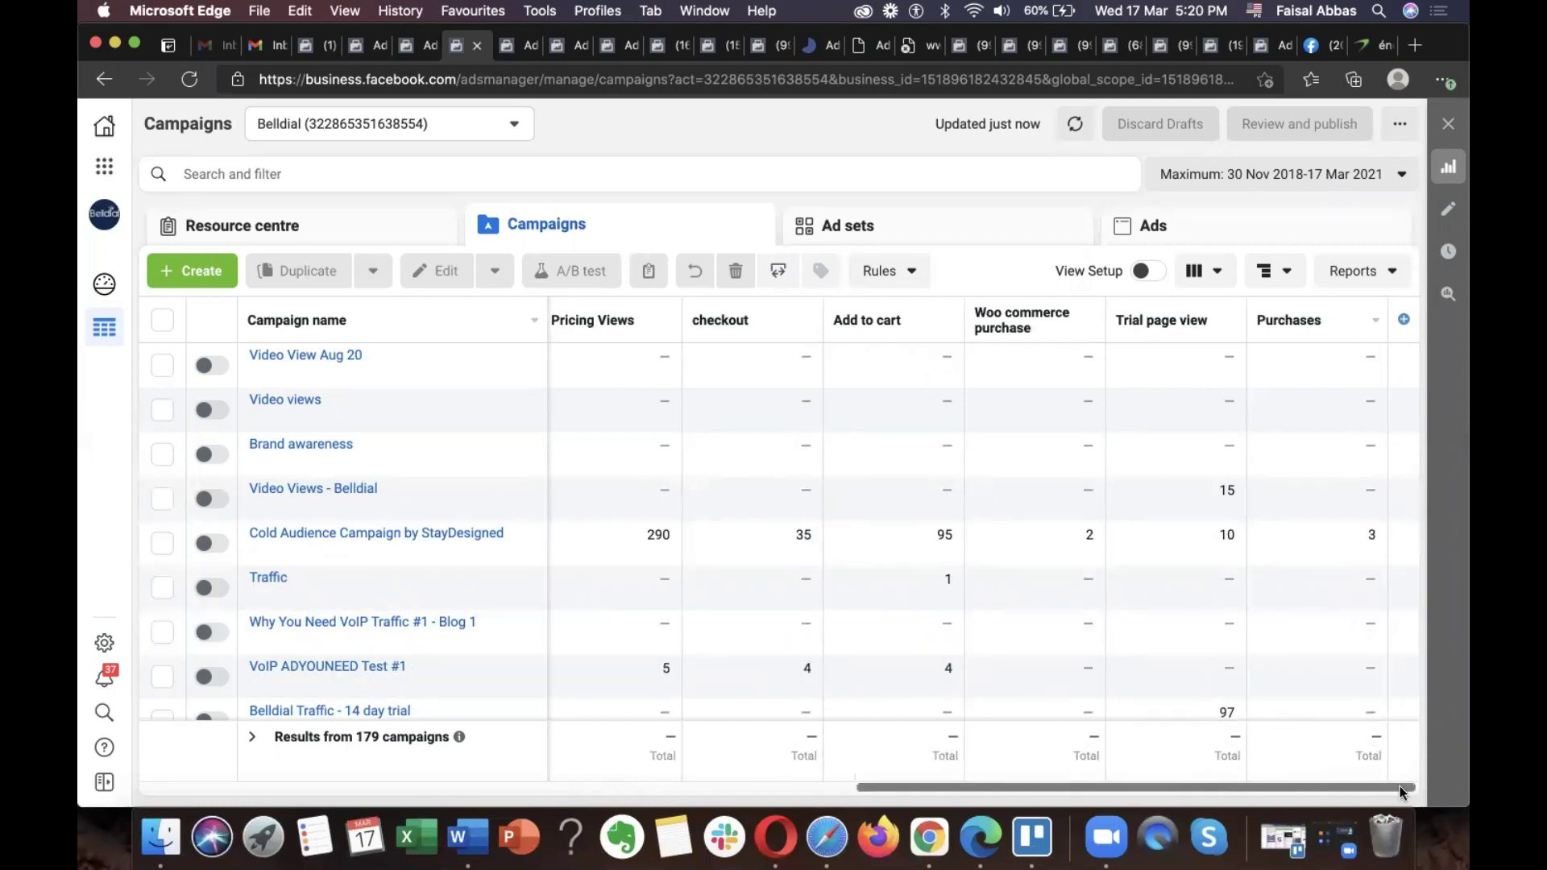
# - Reopen the column customisation, review the standard events and selected columns, and save the preset again under its existing name
pyautogui.click(1403, 320)
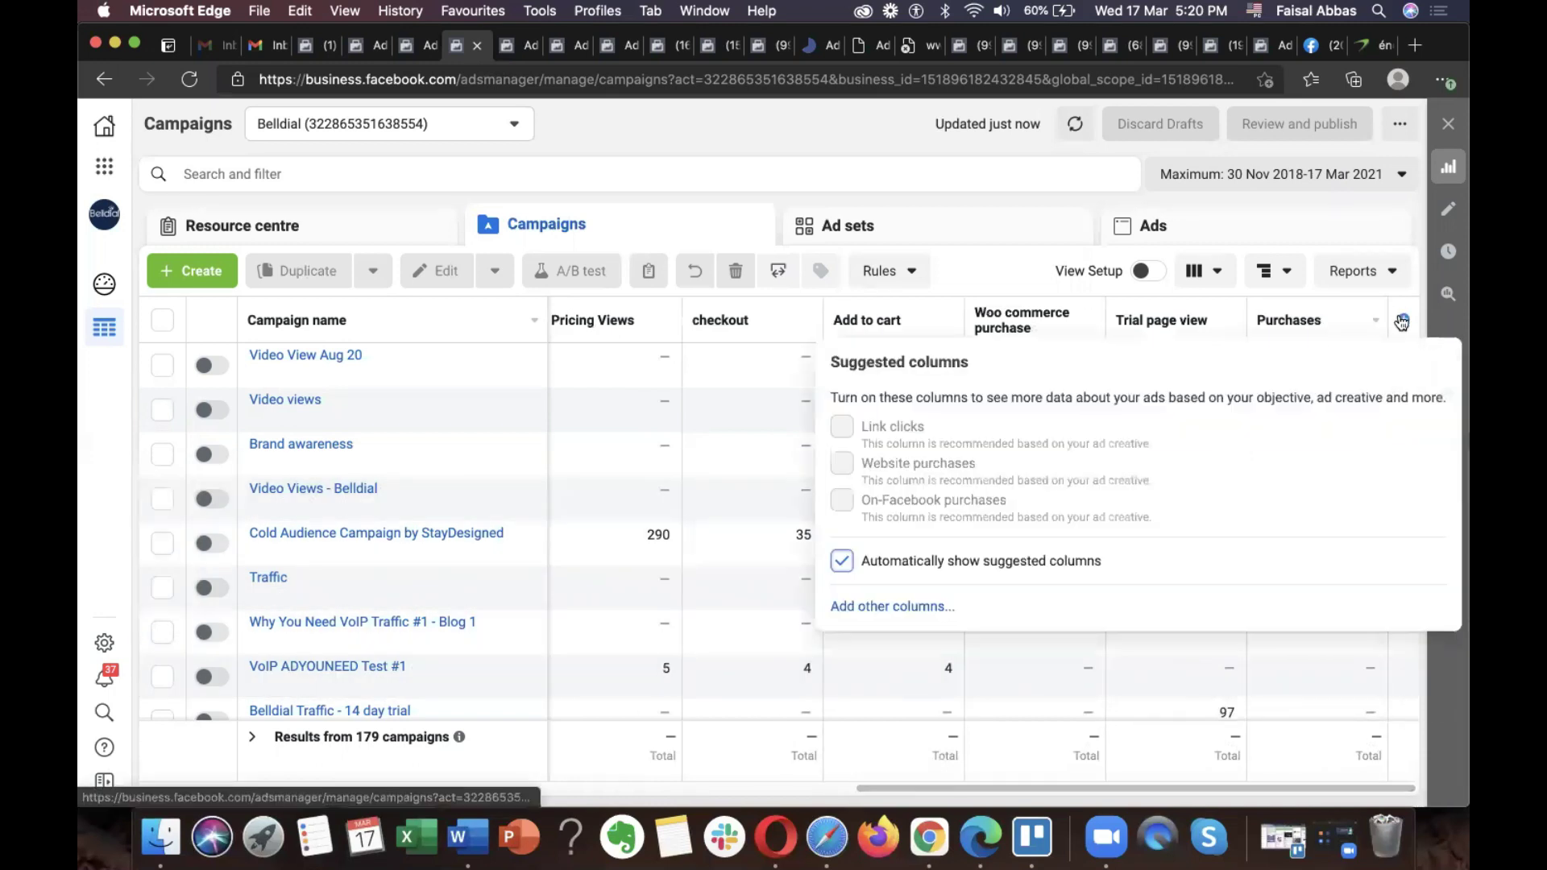
pyautogui.click(878, 605)
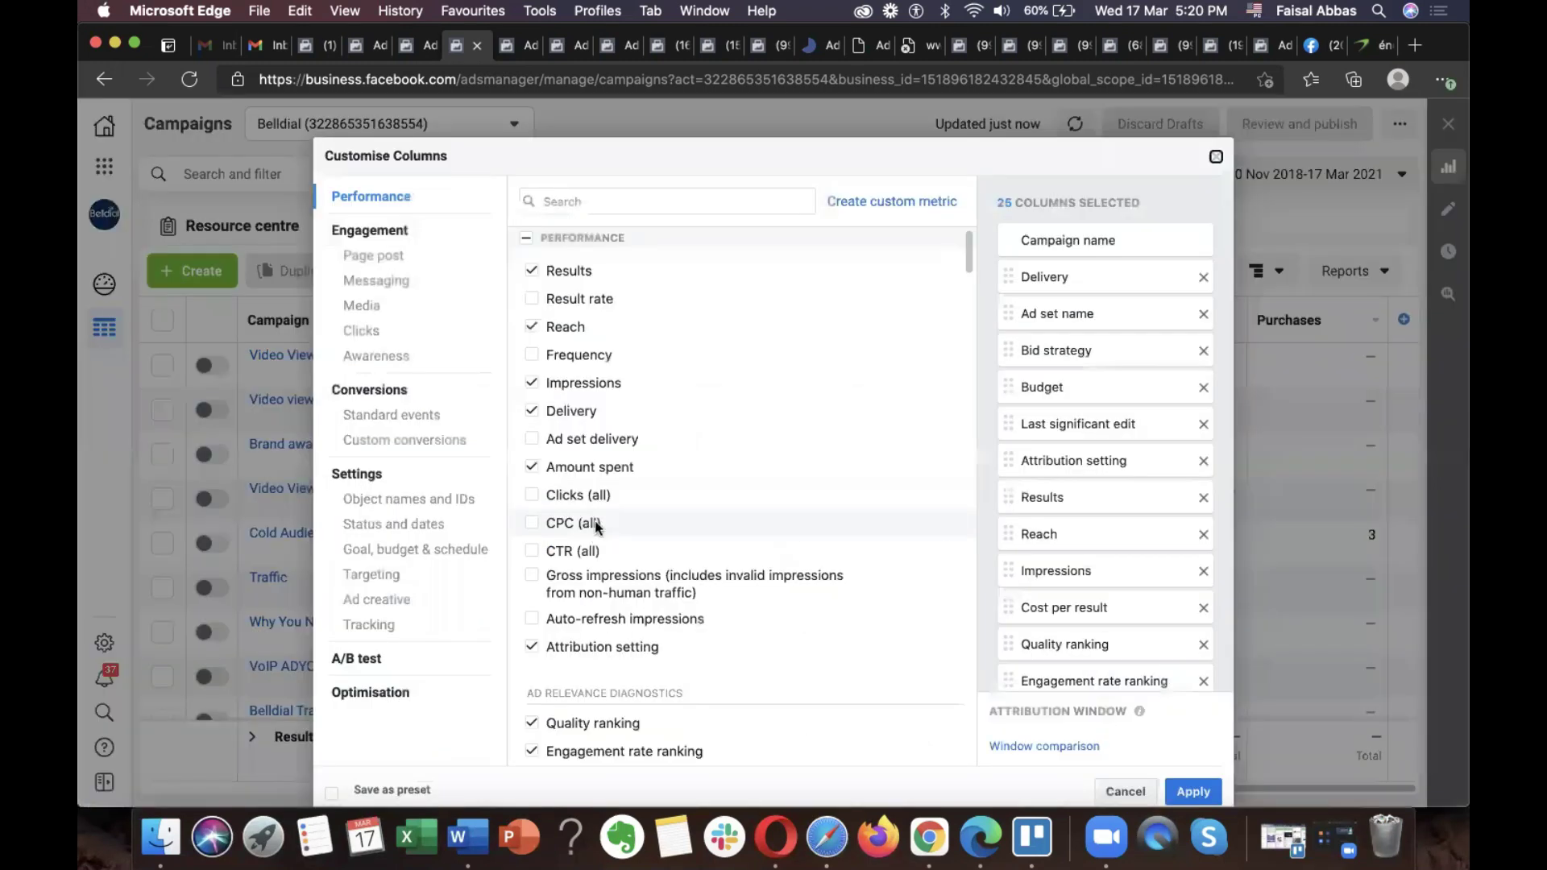
pyautogui.click(401, 419)
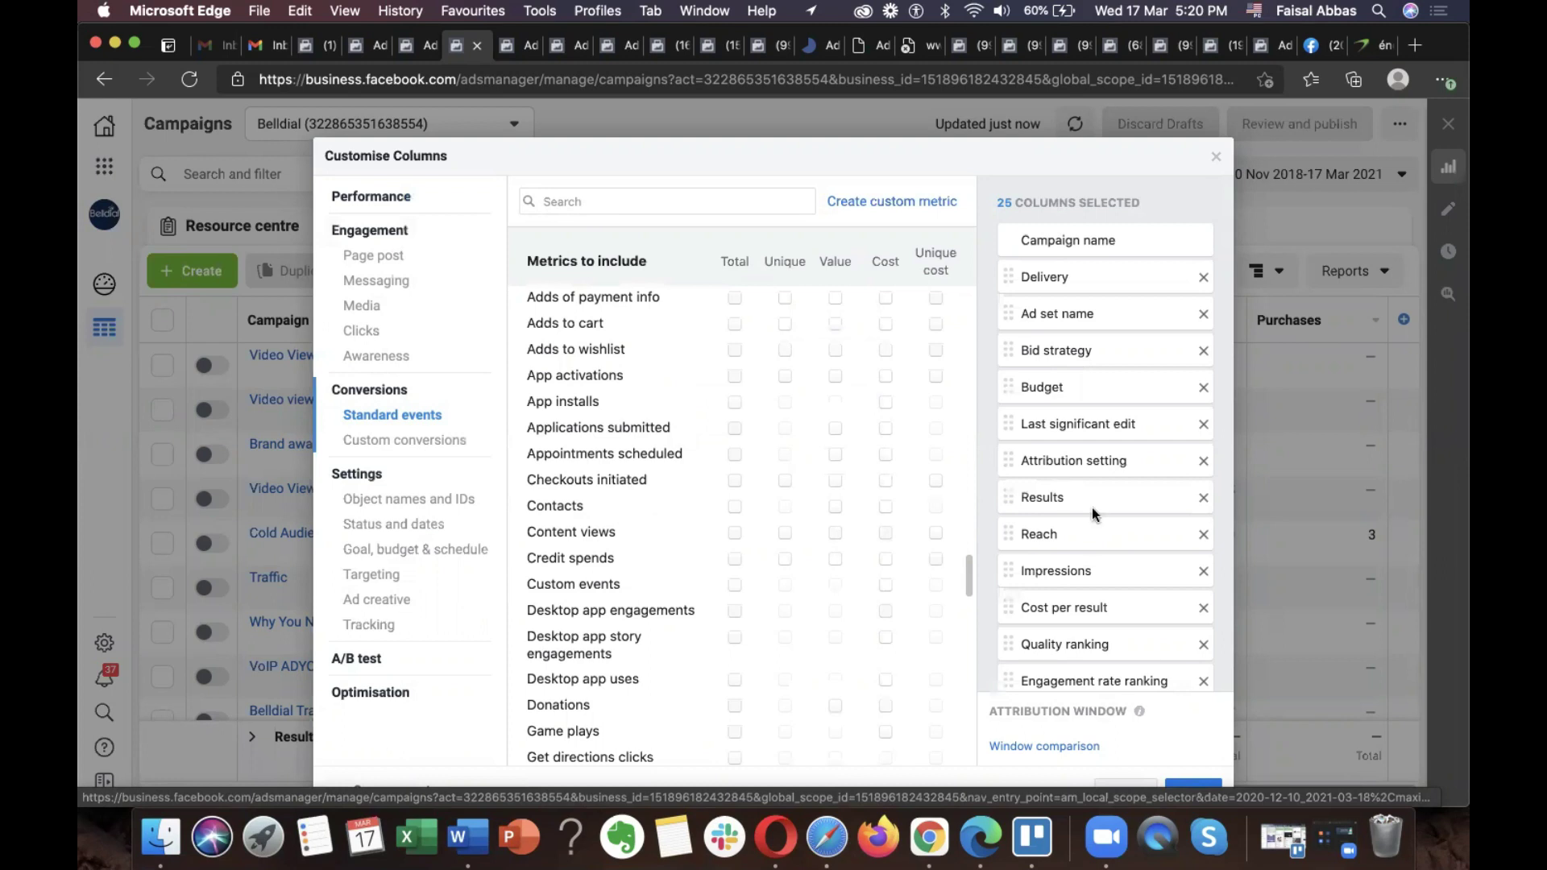
pyautogui.scroll(-10, 1091, 507)
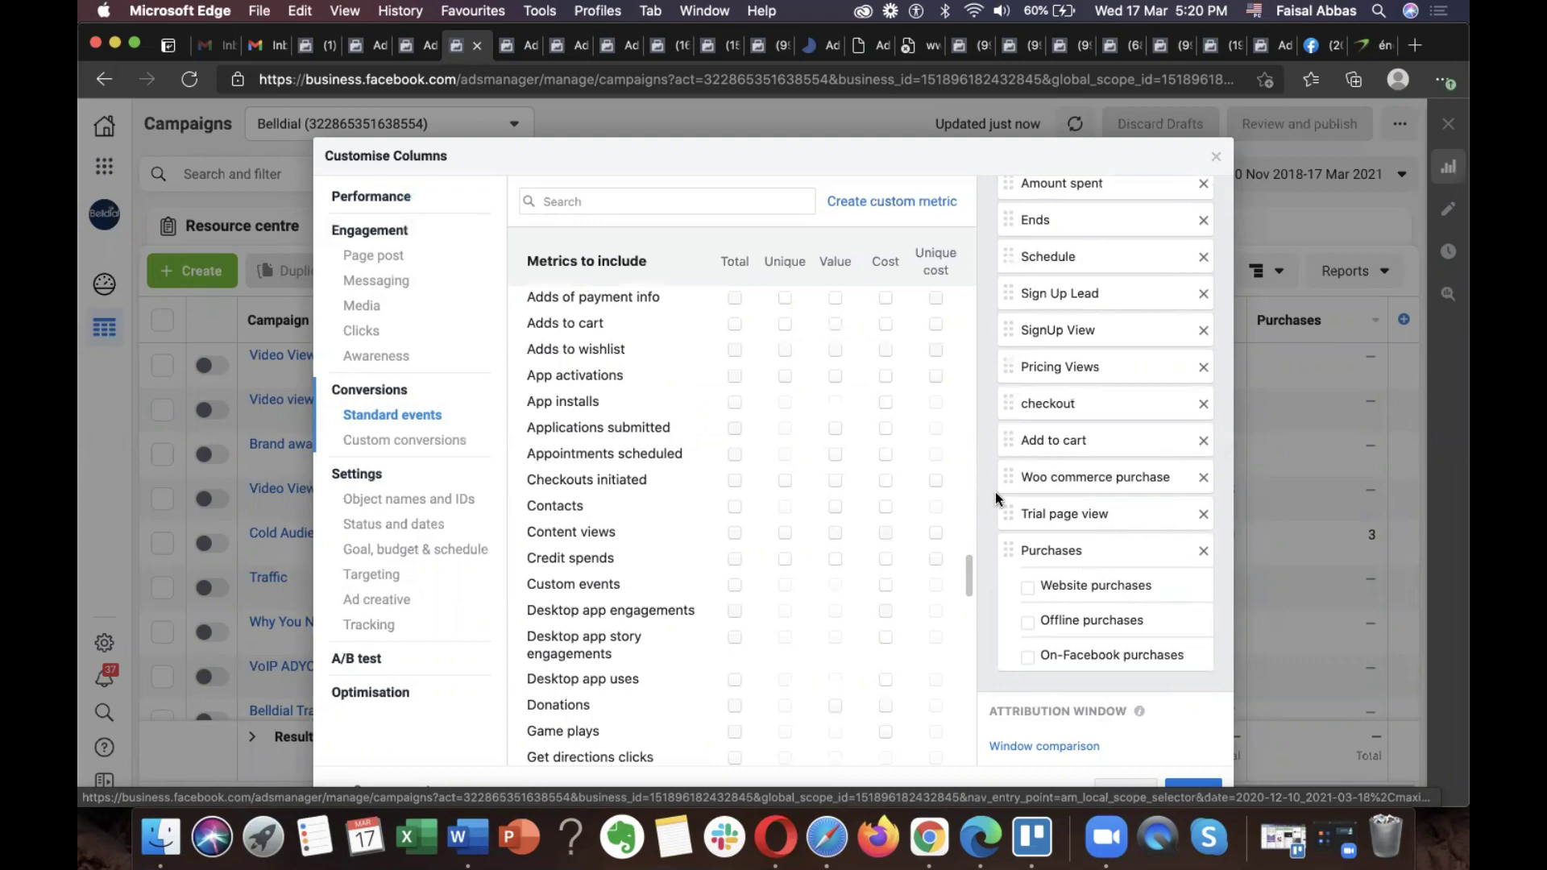
pyautogui.scroll(-2, 1274, 399)
pyautogui.click(382, 741)
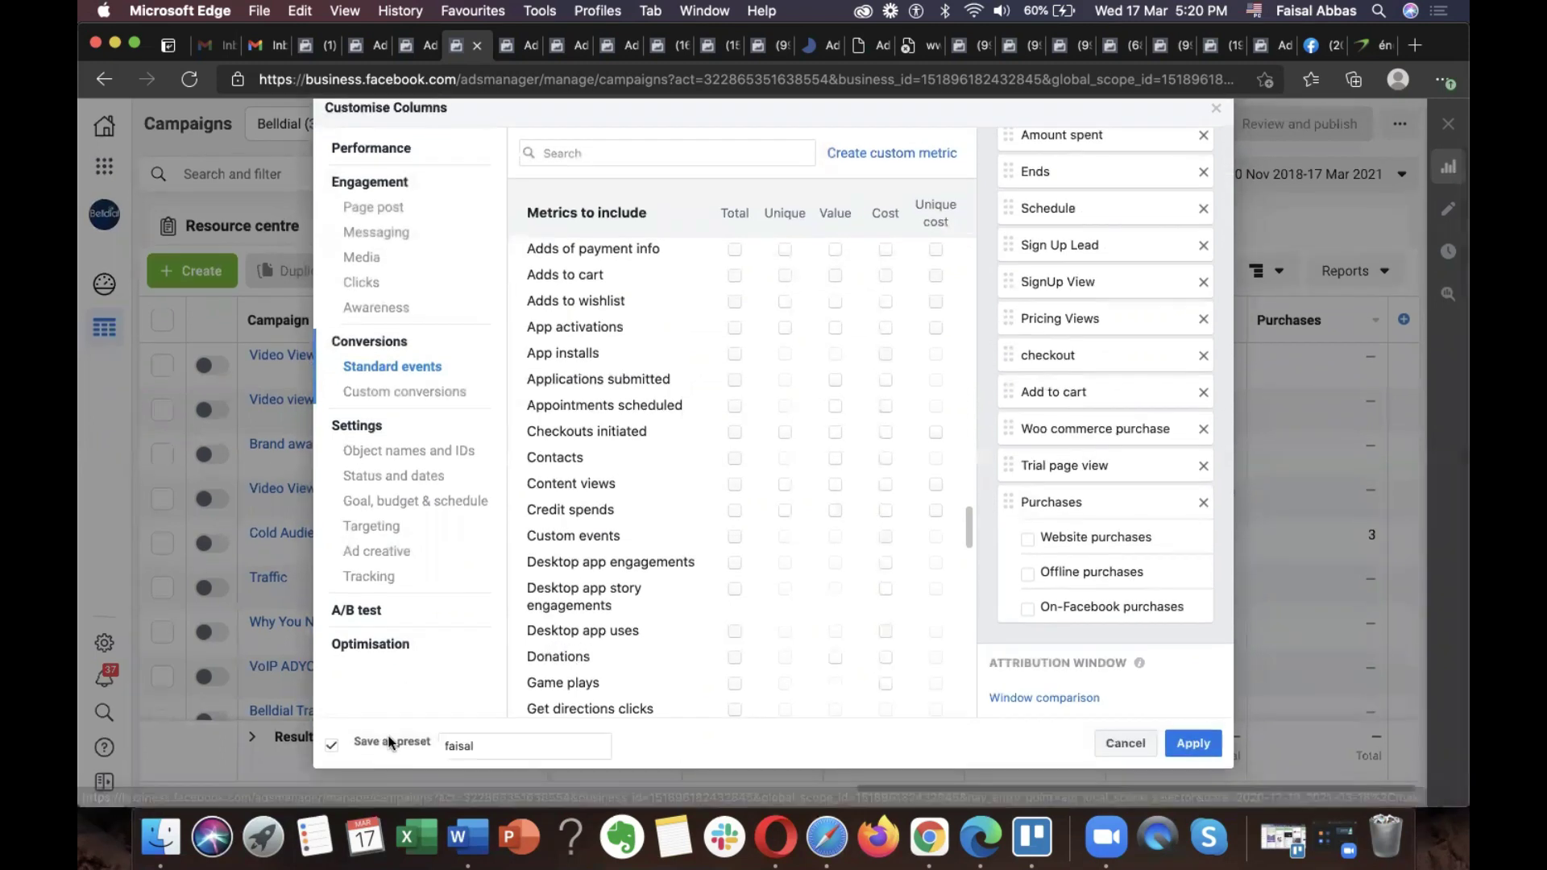
pyautogui.click(1193, 743)
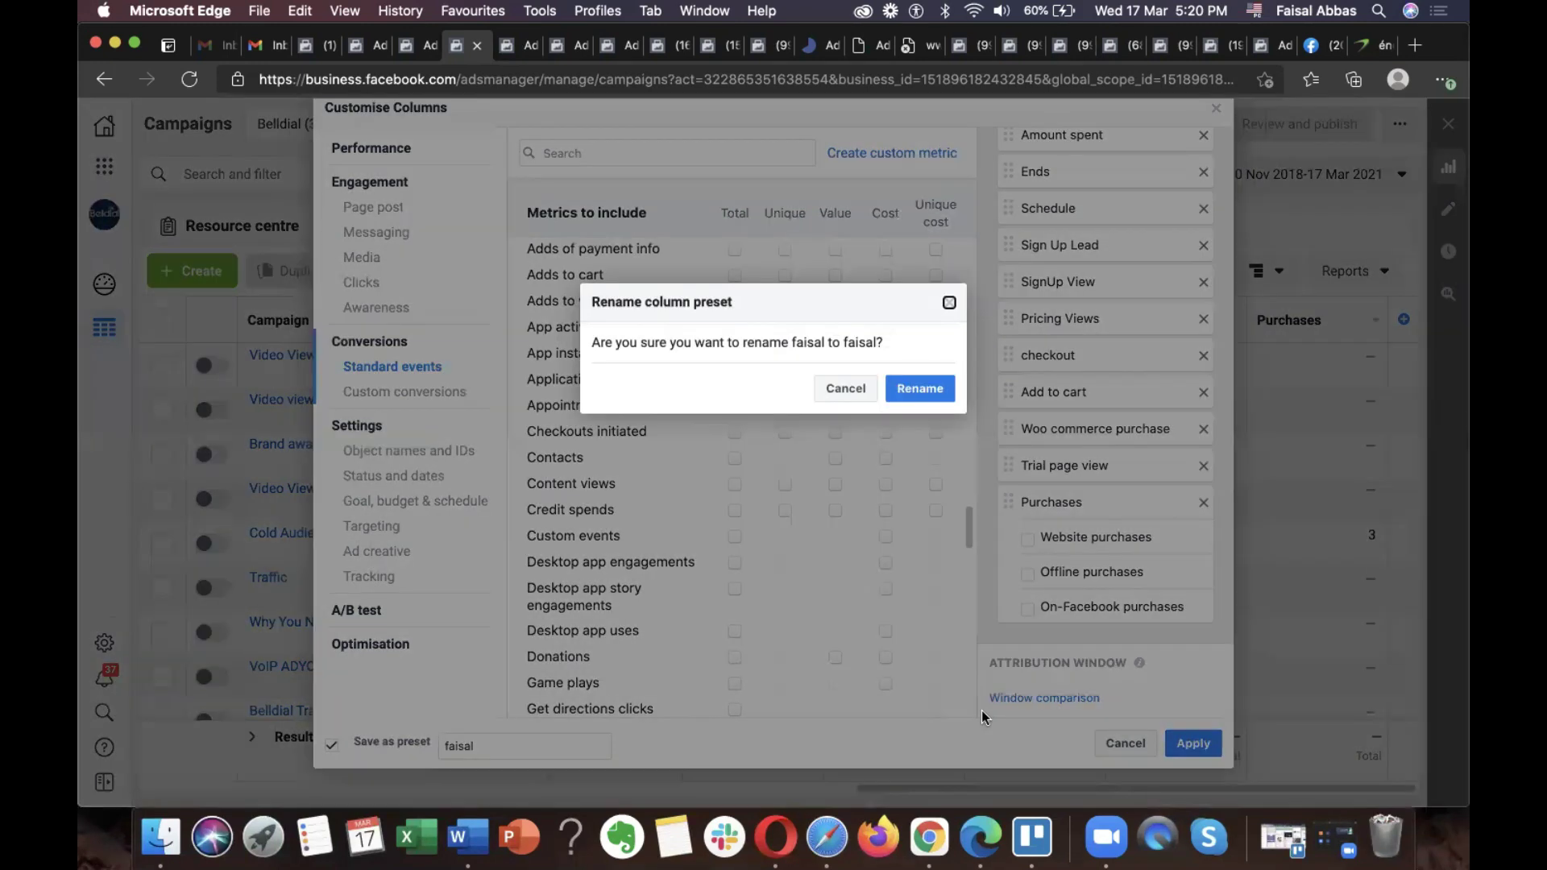
pyautogui.click(934, 390)
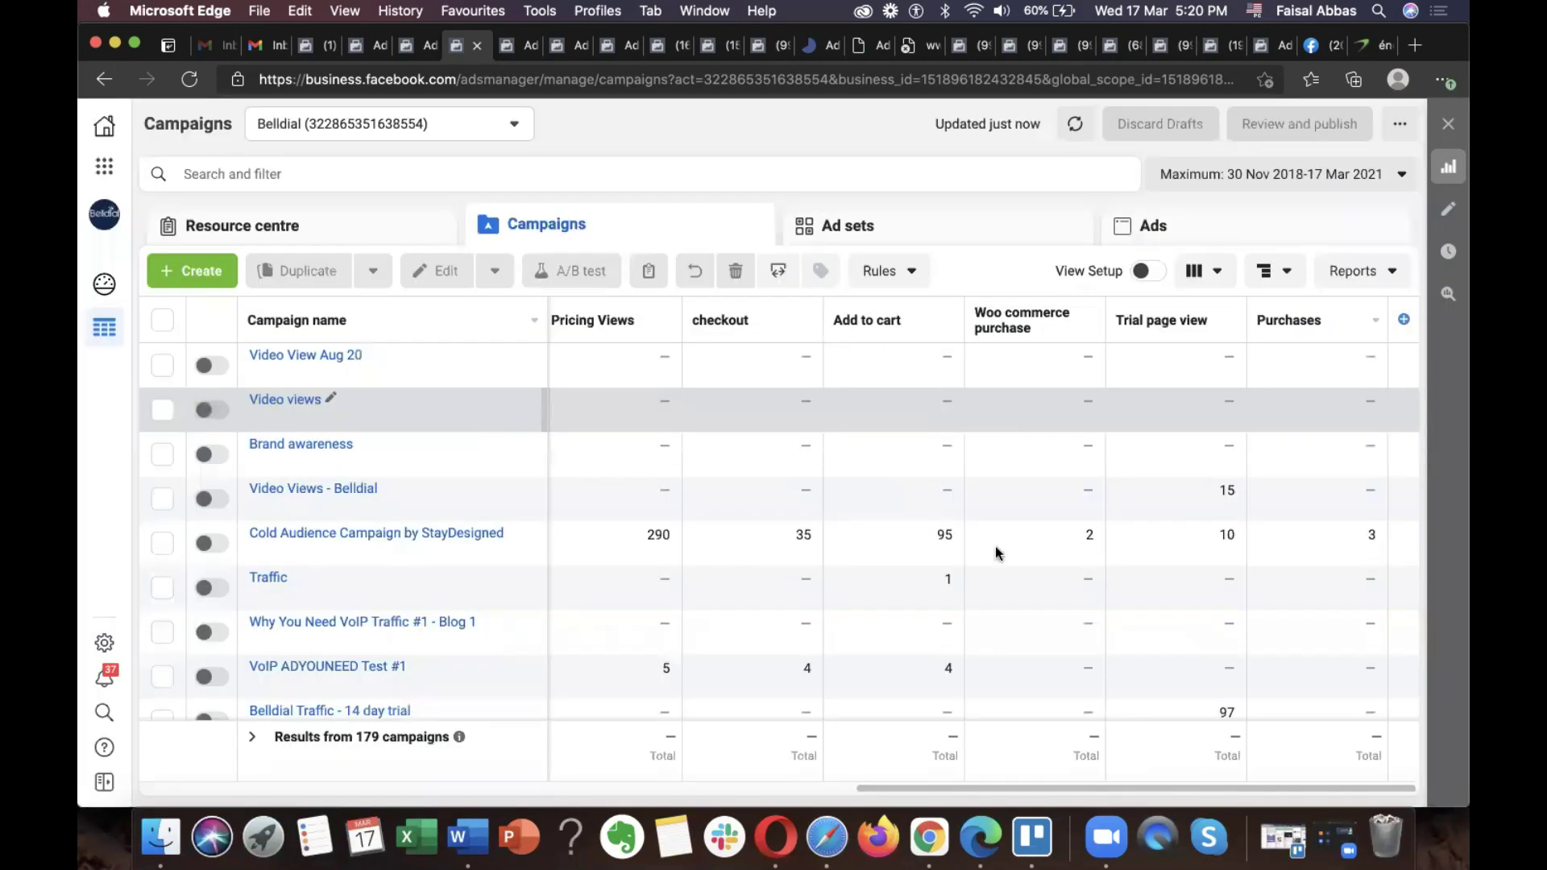
# - Review the table's columns, and remove Bid strategy, Ad set name, Last significant edit and Attribution setting from the column selection
pyautogui.moveTo(961, 790); pyautogui.dragTo(457, 751)
pyautogui.hscroll(-2, 229, 731)
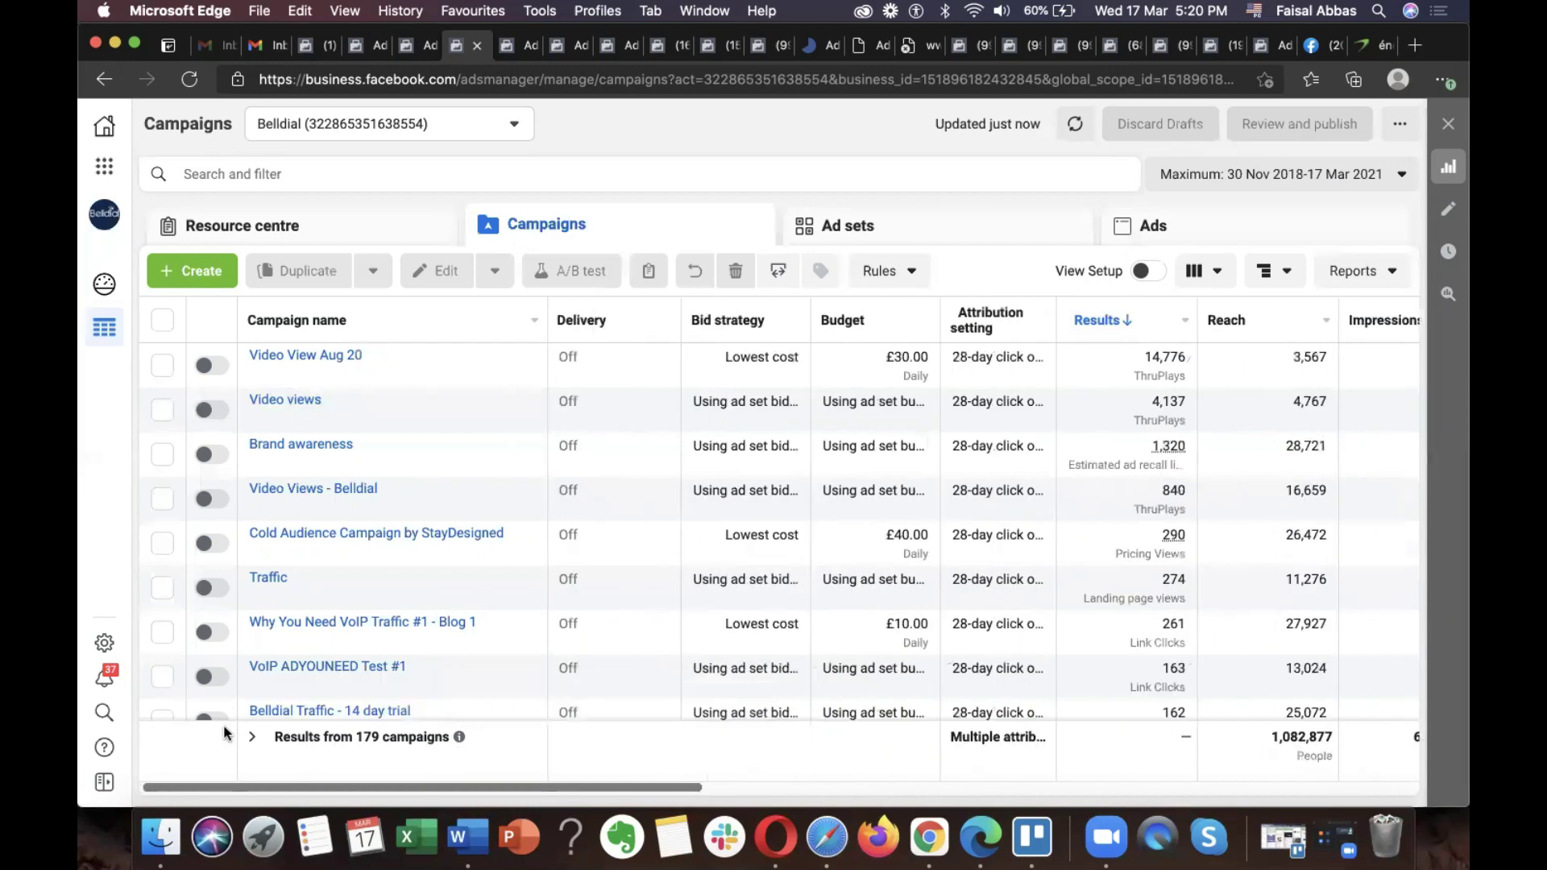
pyautogui.hscroll(5, 508, 697)
pyautogui.hscroll(5, 895, 691)
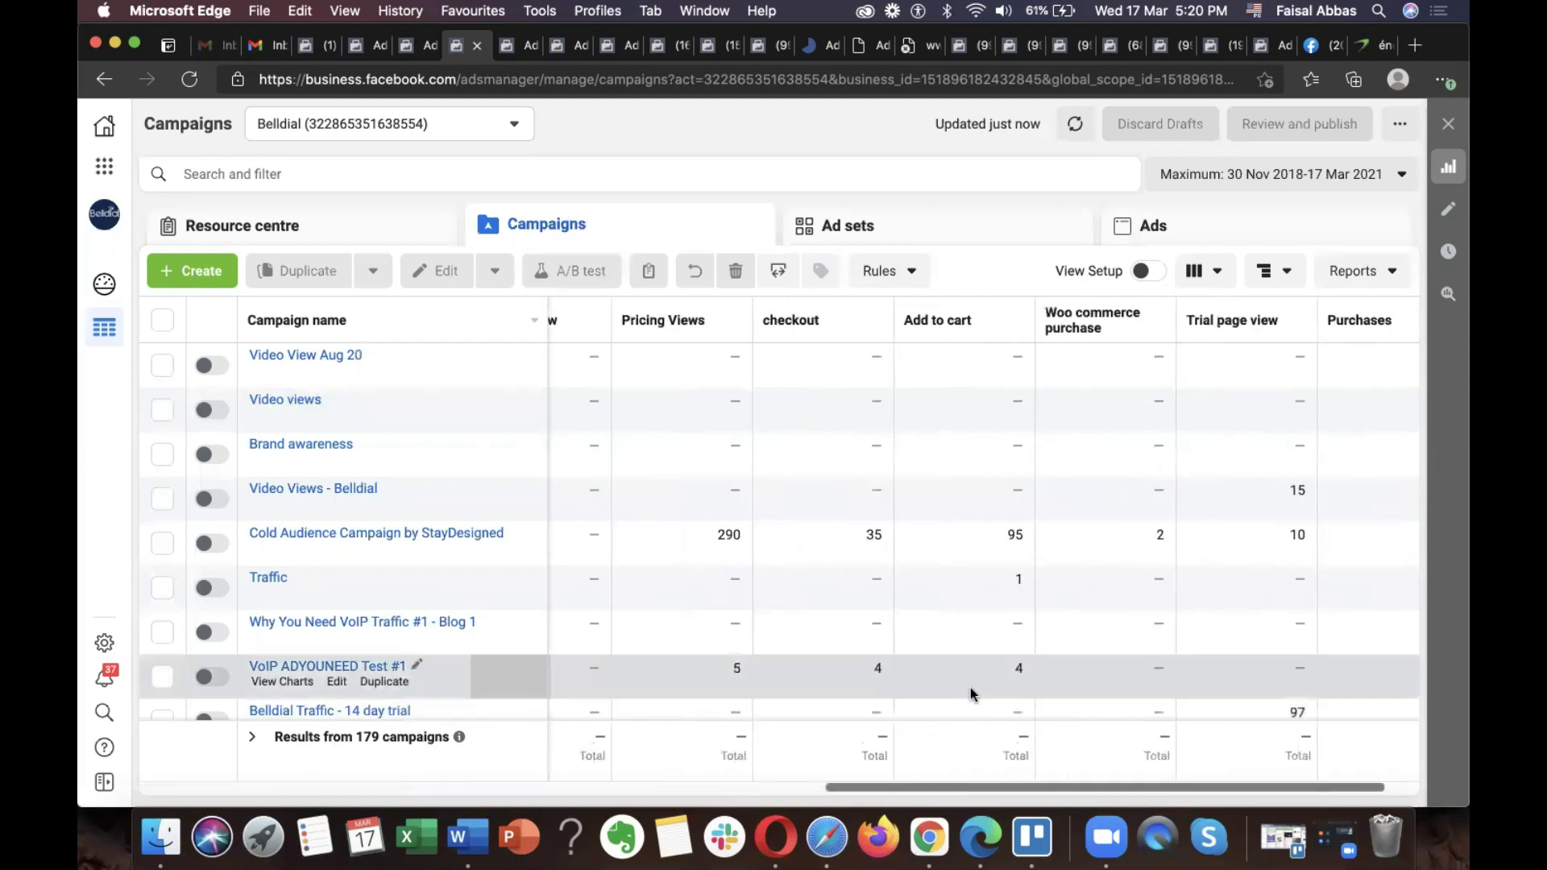
pyautogui.click(1403, 323)
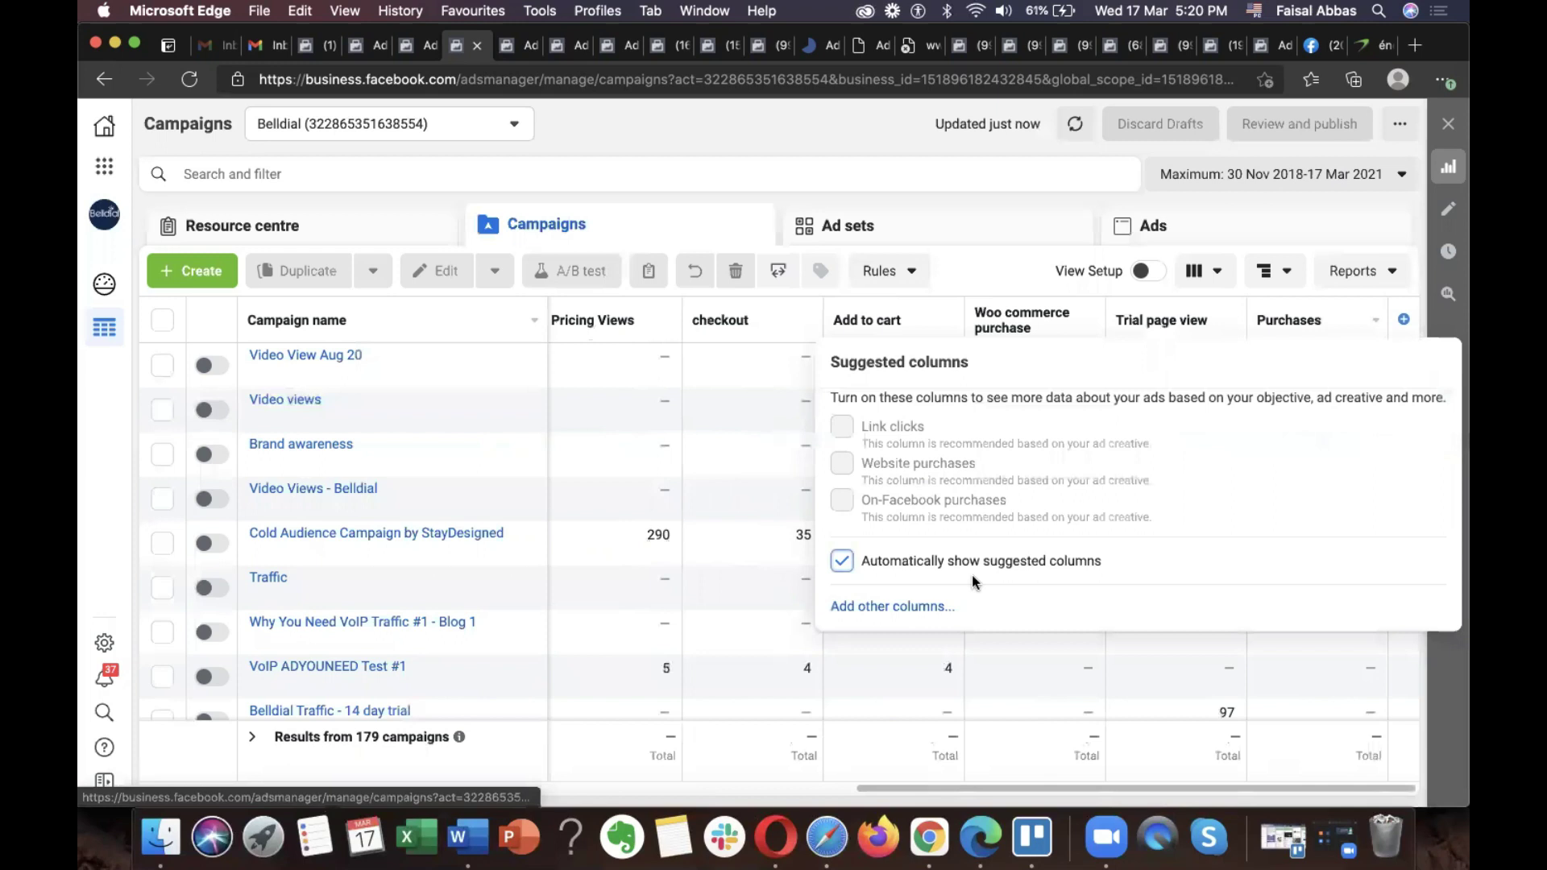
pyautogui.click(901, 607)
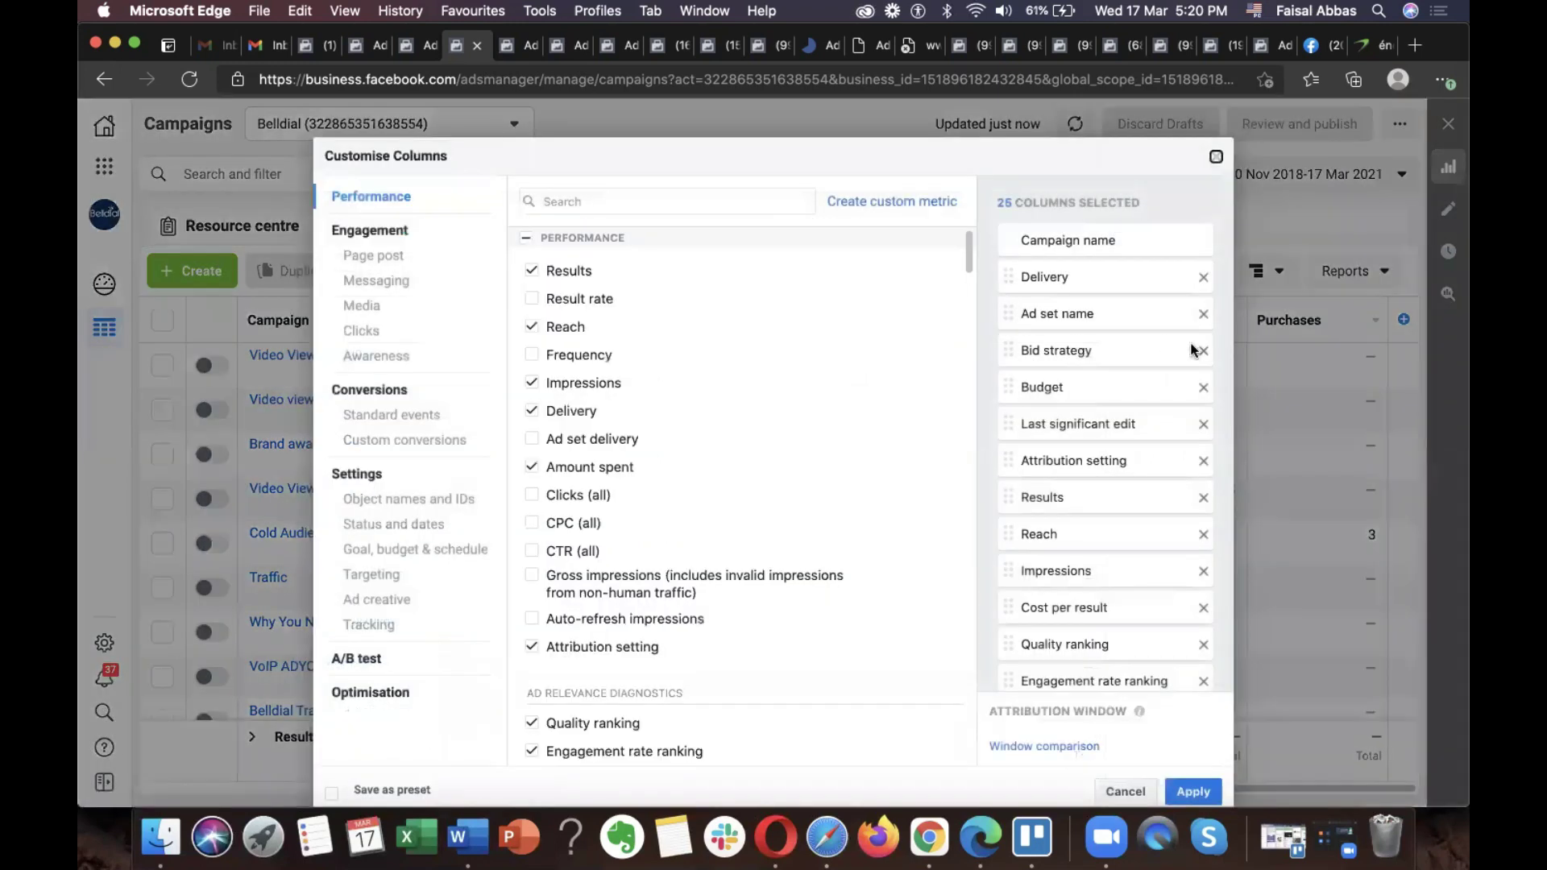
pyautogui.click(1204, 352)
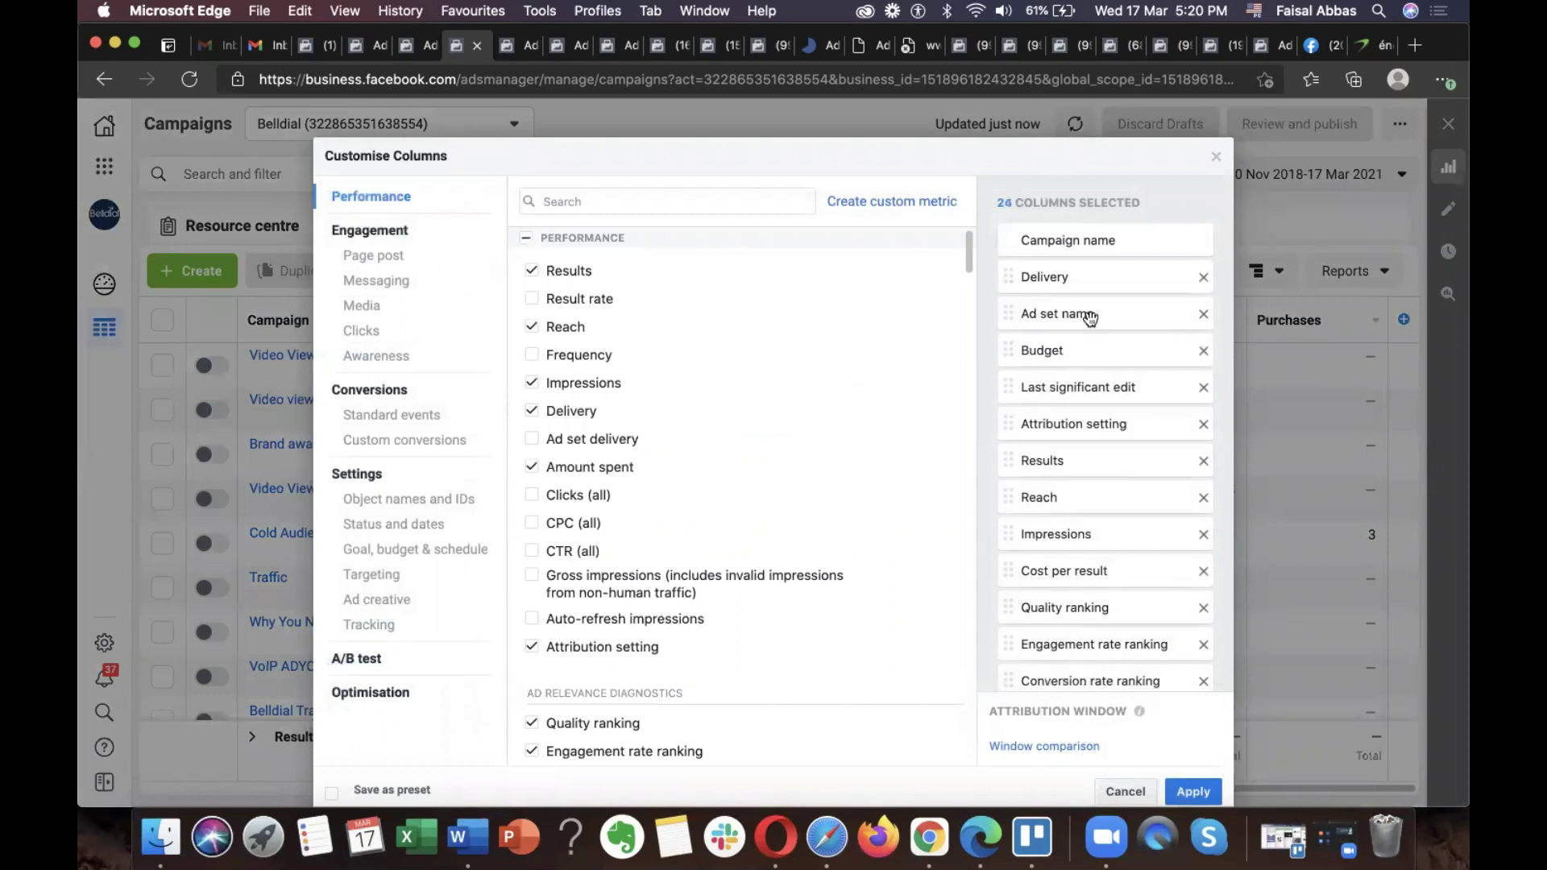
pyautogui.click(1204, 314)
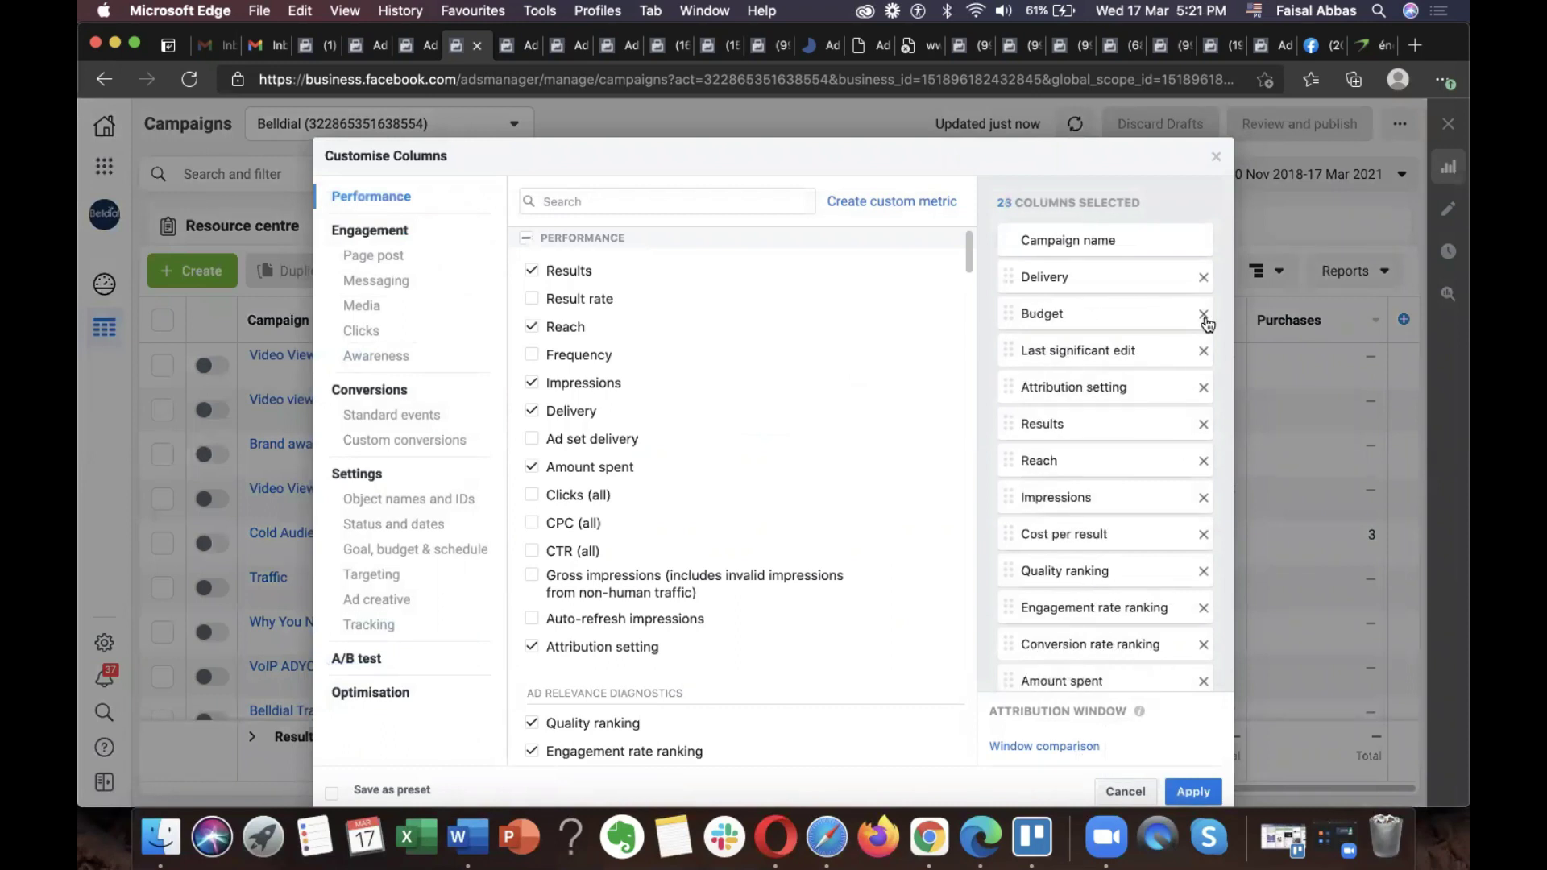
pyautogui.scroll(-5, 1111, 475)
pyautogui.scroll(5, 1110, 476)
pyautogui.click(1204, 351)
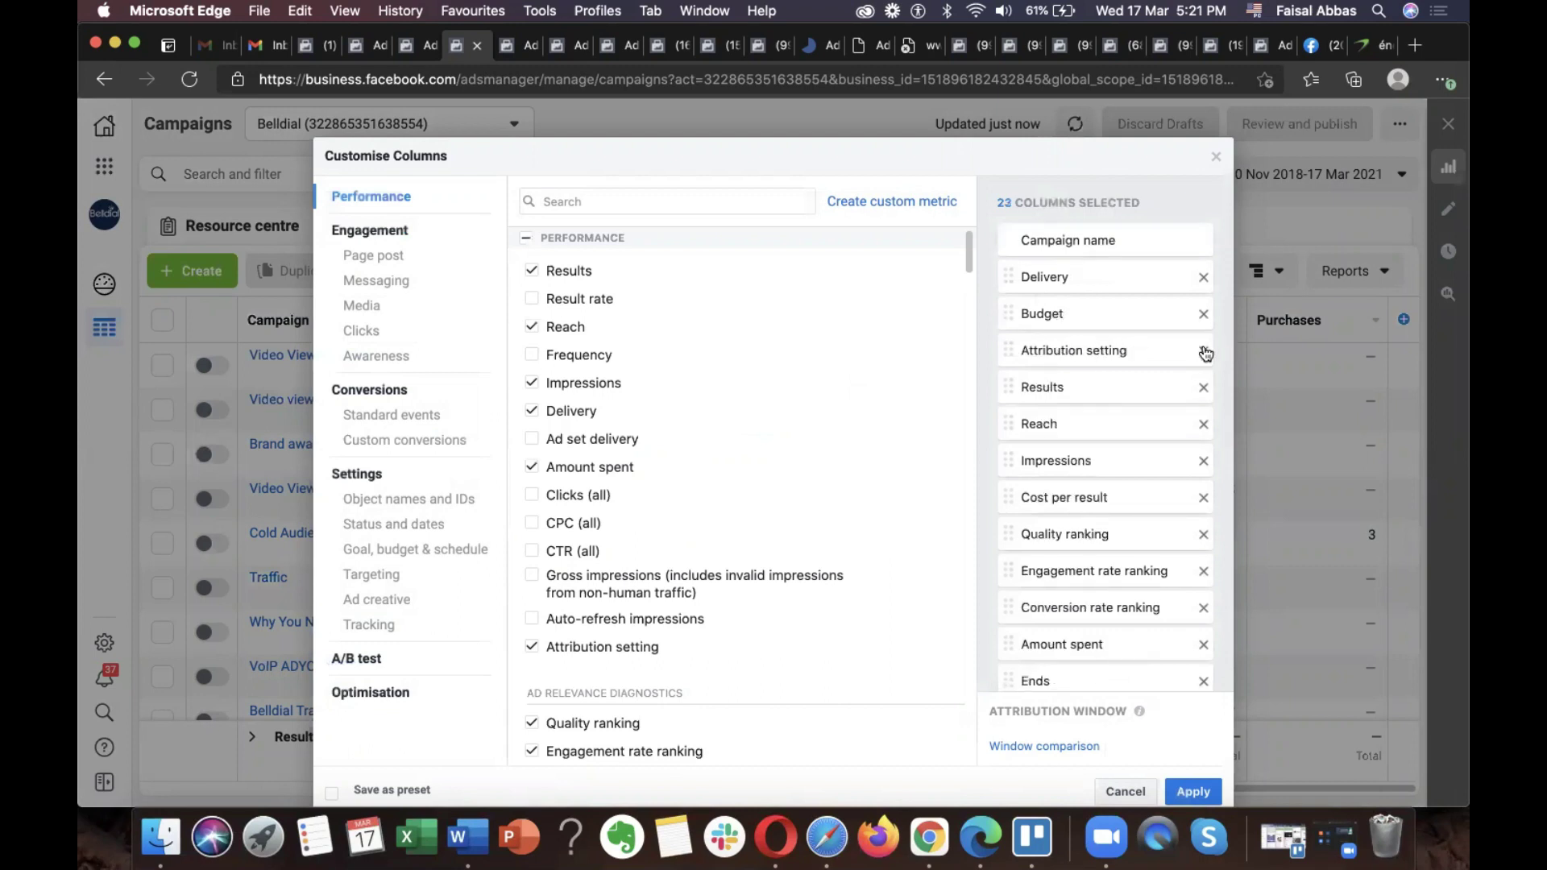
pyautogui.click(1204, 351)
# - Remove the Schedule column from the selection and check the remaining selected columns
pyautogui.scroll(-5, 1137, 363)
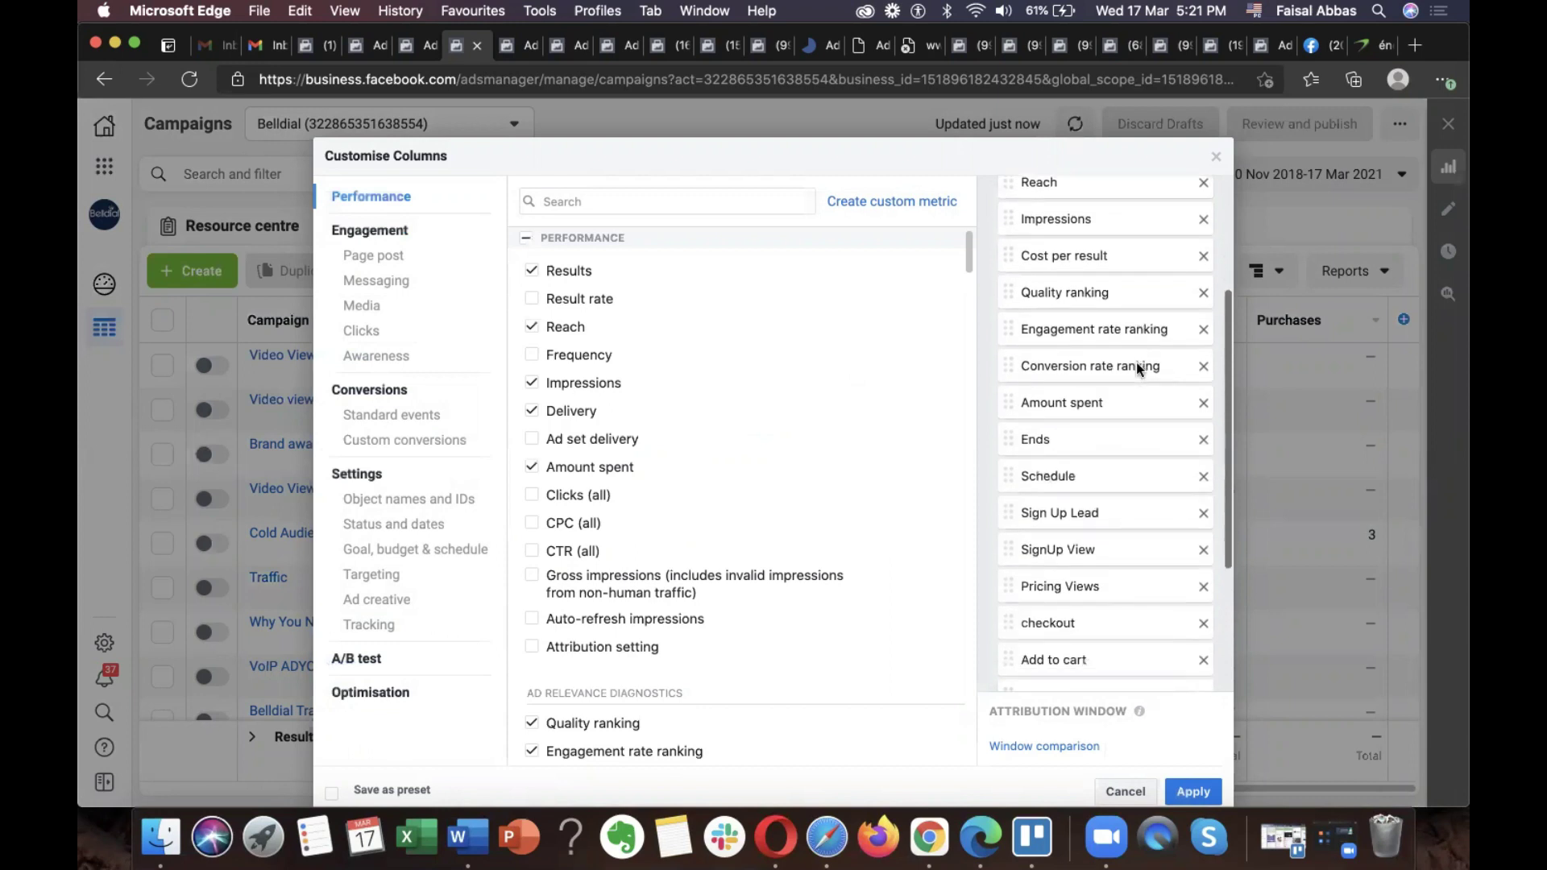
pyautogui.scroll(-4, 1136, 367)
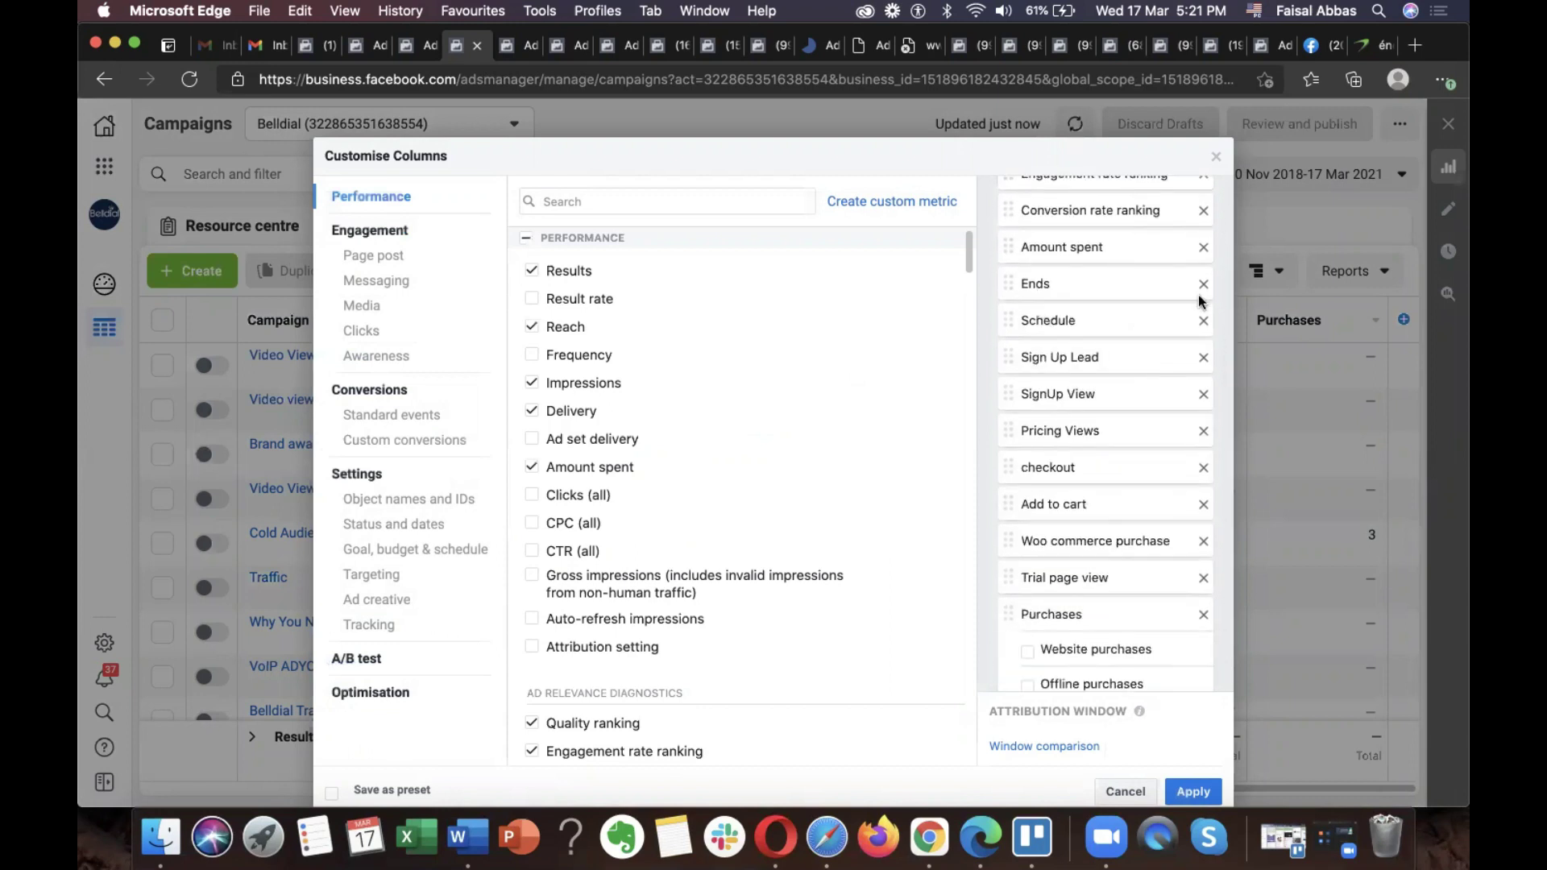
pyautogui.click(1204, 320)
pyautogui.scroll(10, 1170, 346)
pyautogui.scroll(-10, 1171, 346)
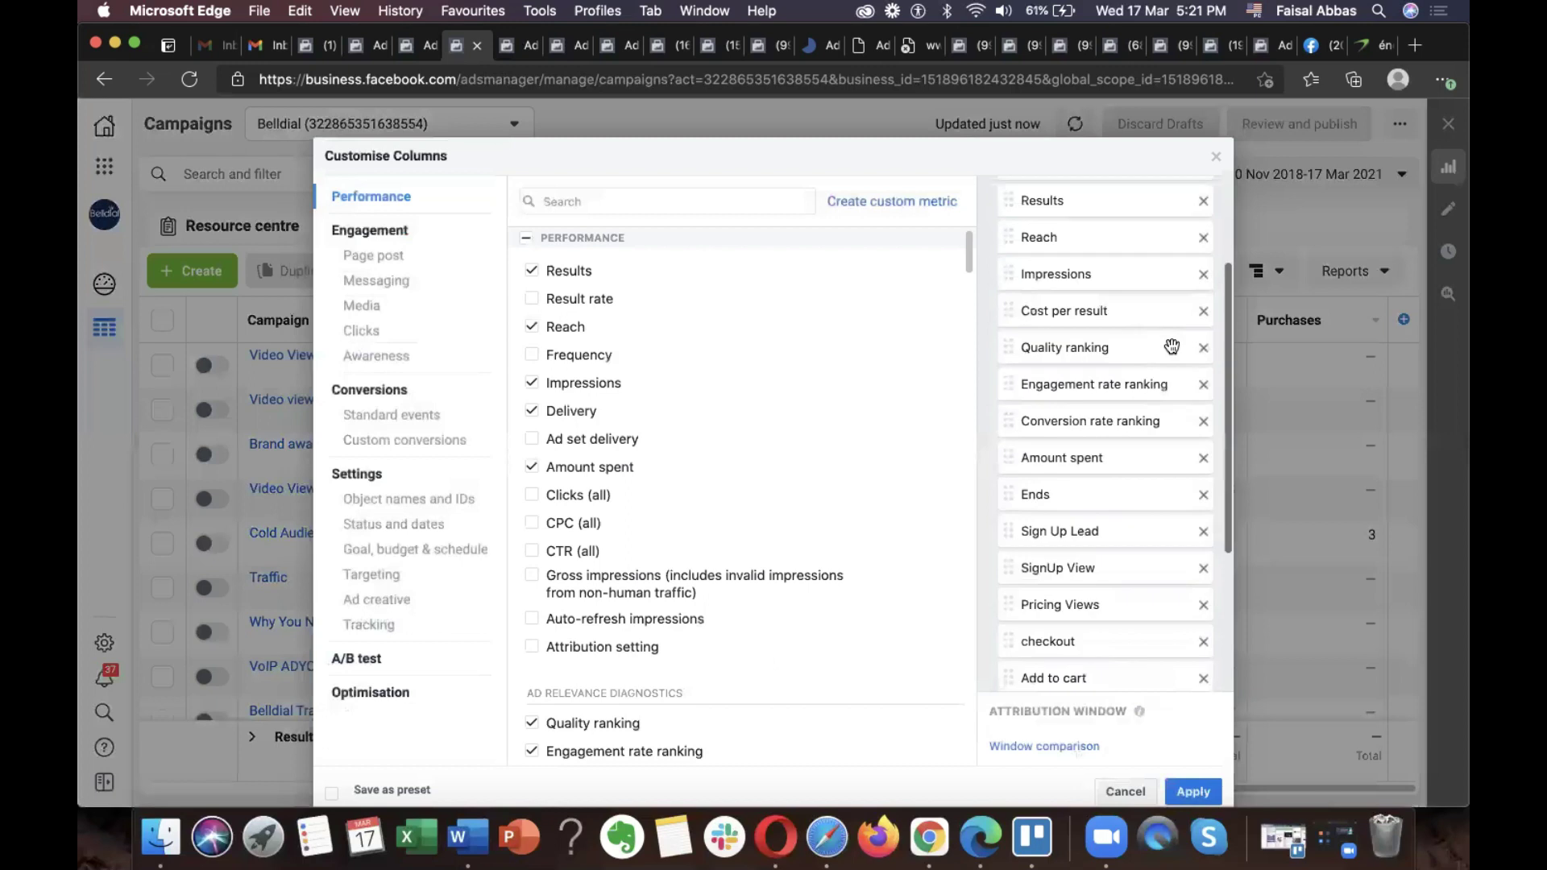
# - Save the trimmed column selection as a preset using the account user's first name, and apply it to the campaigns table
pyautogui.click(390, 791)
pyautogui.scroll(-5, 629, 719)
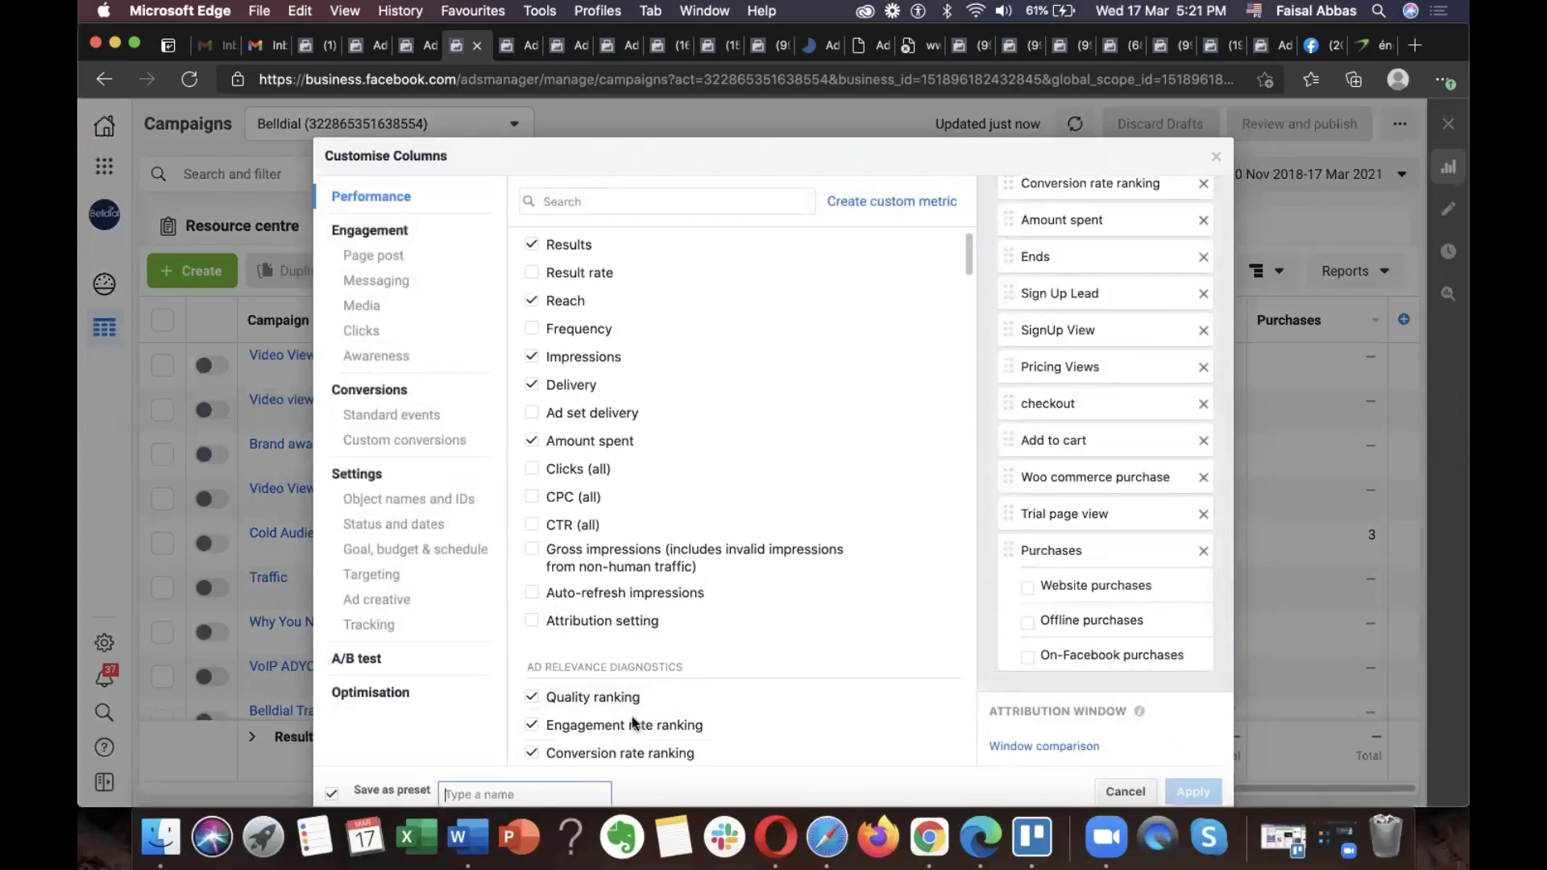
pyautogui.click(541, 764)
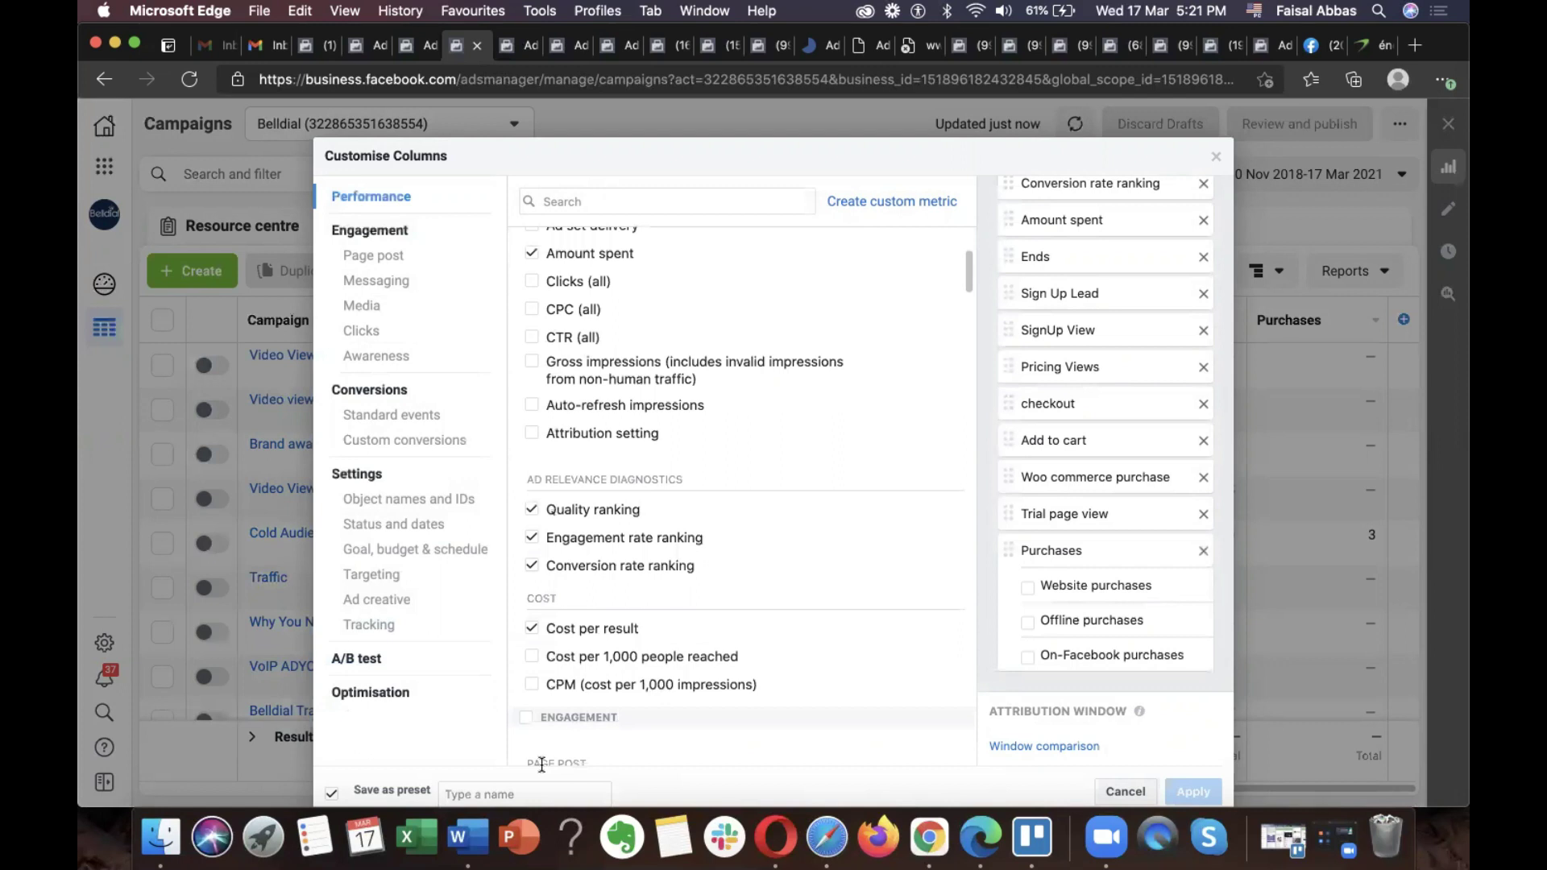
pyautogui.click(549, 793)
pyautogui.write('faisal')
pyautogui.click(1194, 792)
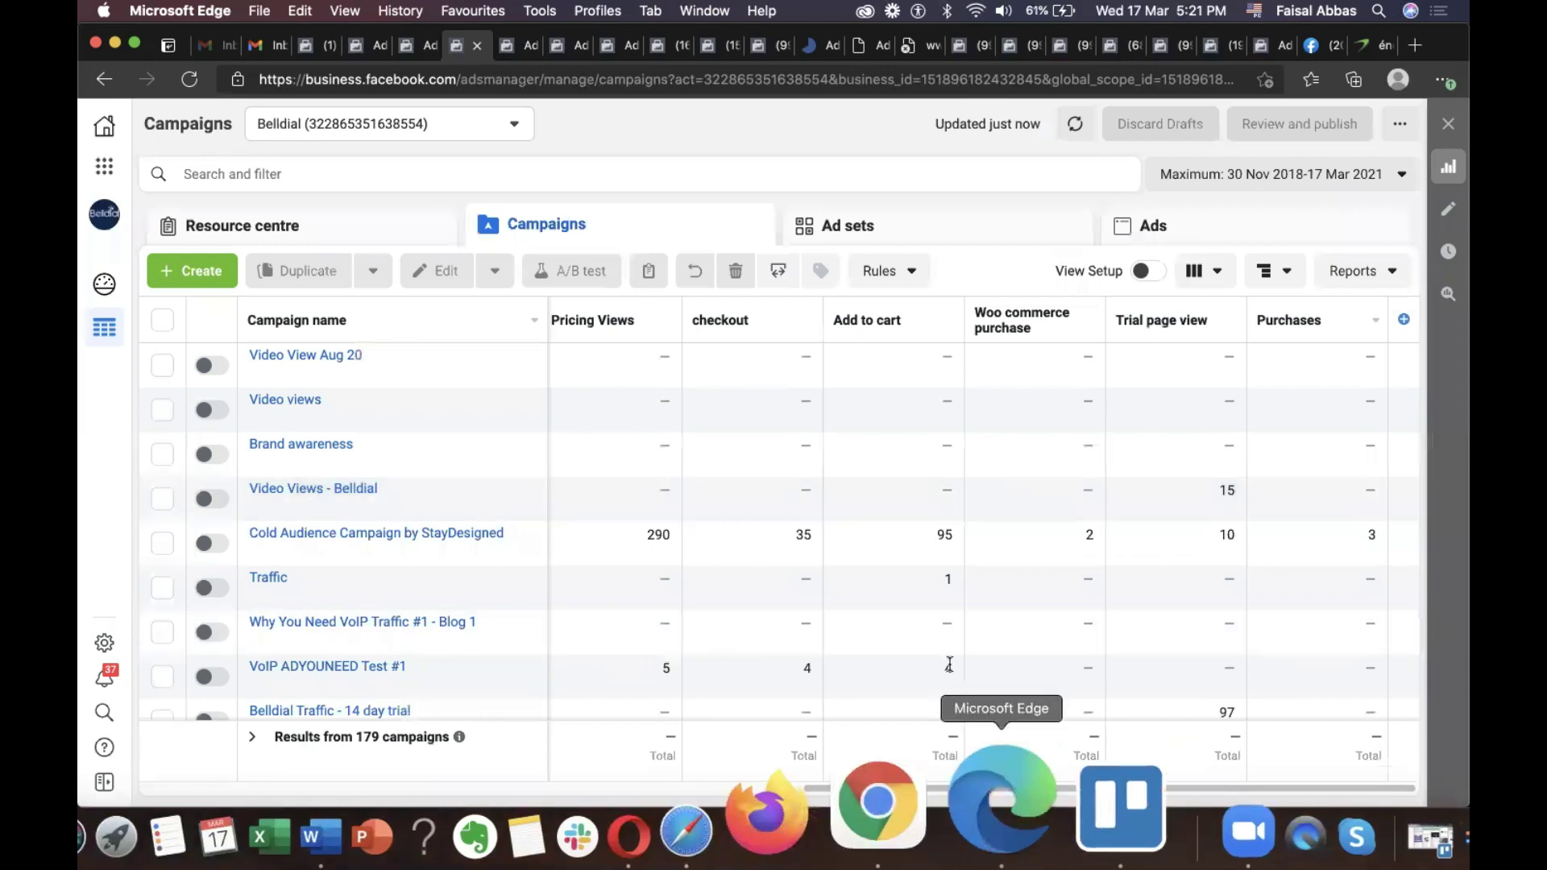
pyautogui.moveTo(923, 794); pyautogui.dragTo(908, 749)
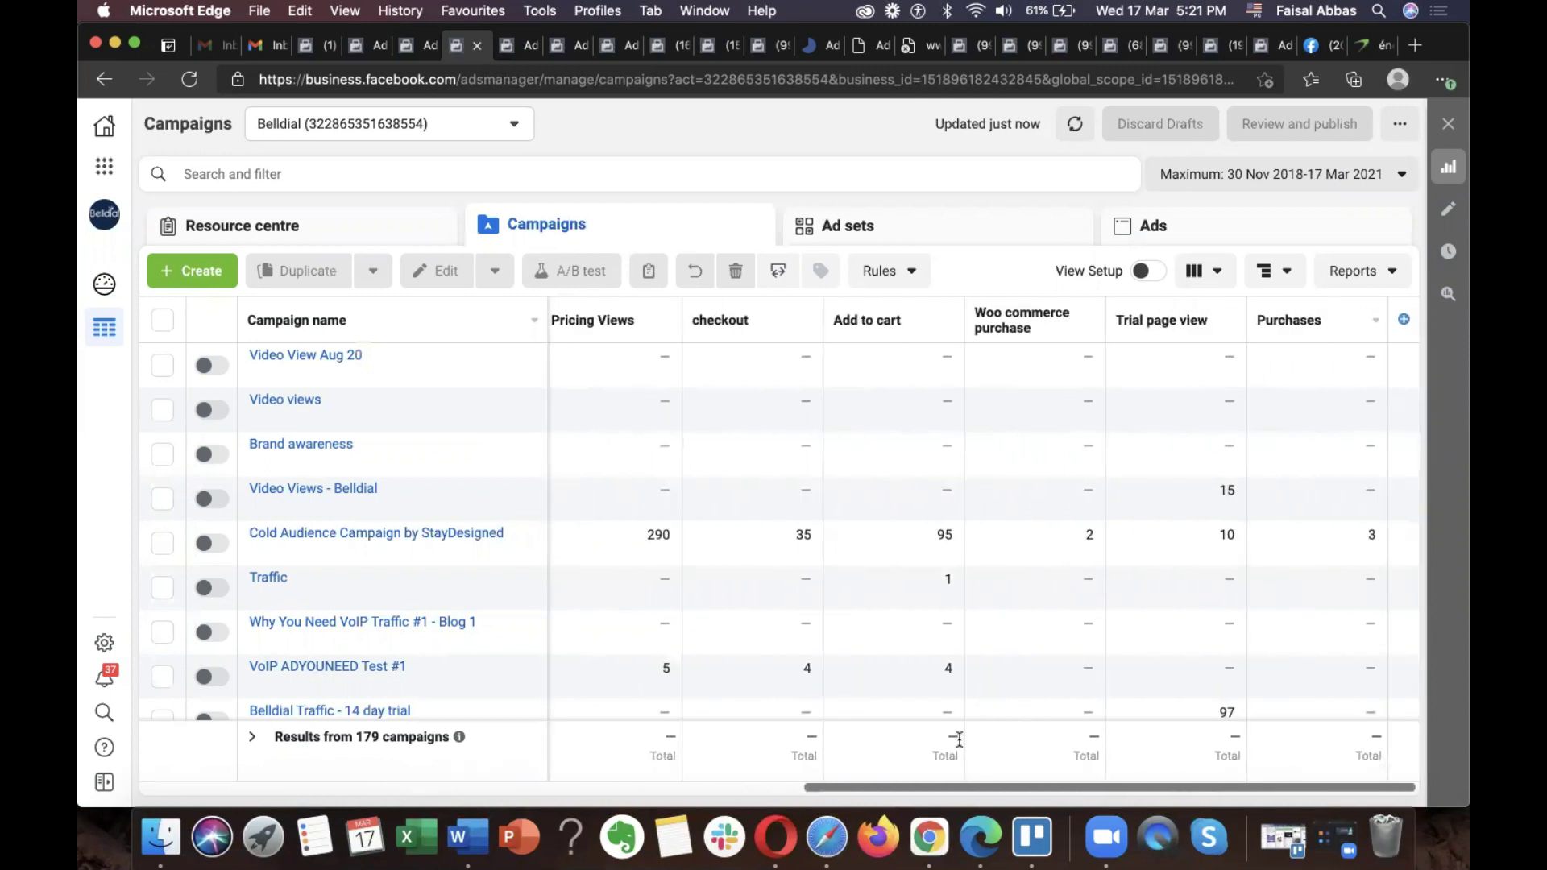